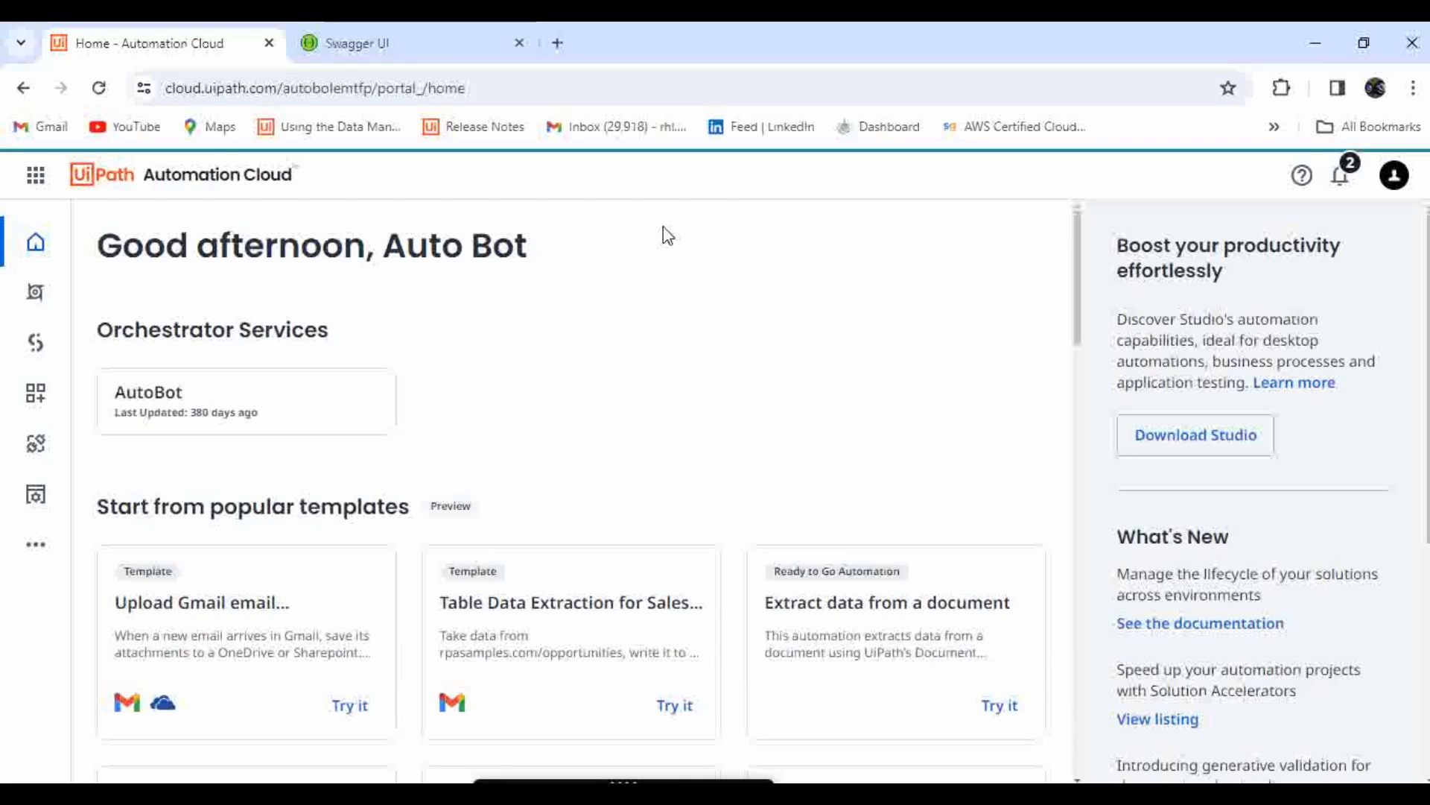
Open the Integration Service and look over the existing custom connectors in the Connector Builder
left_click(42, 454)
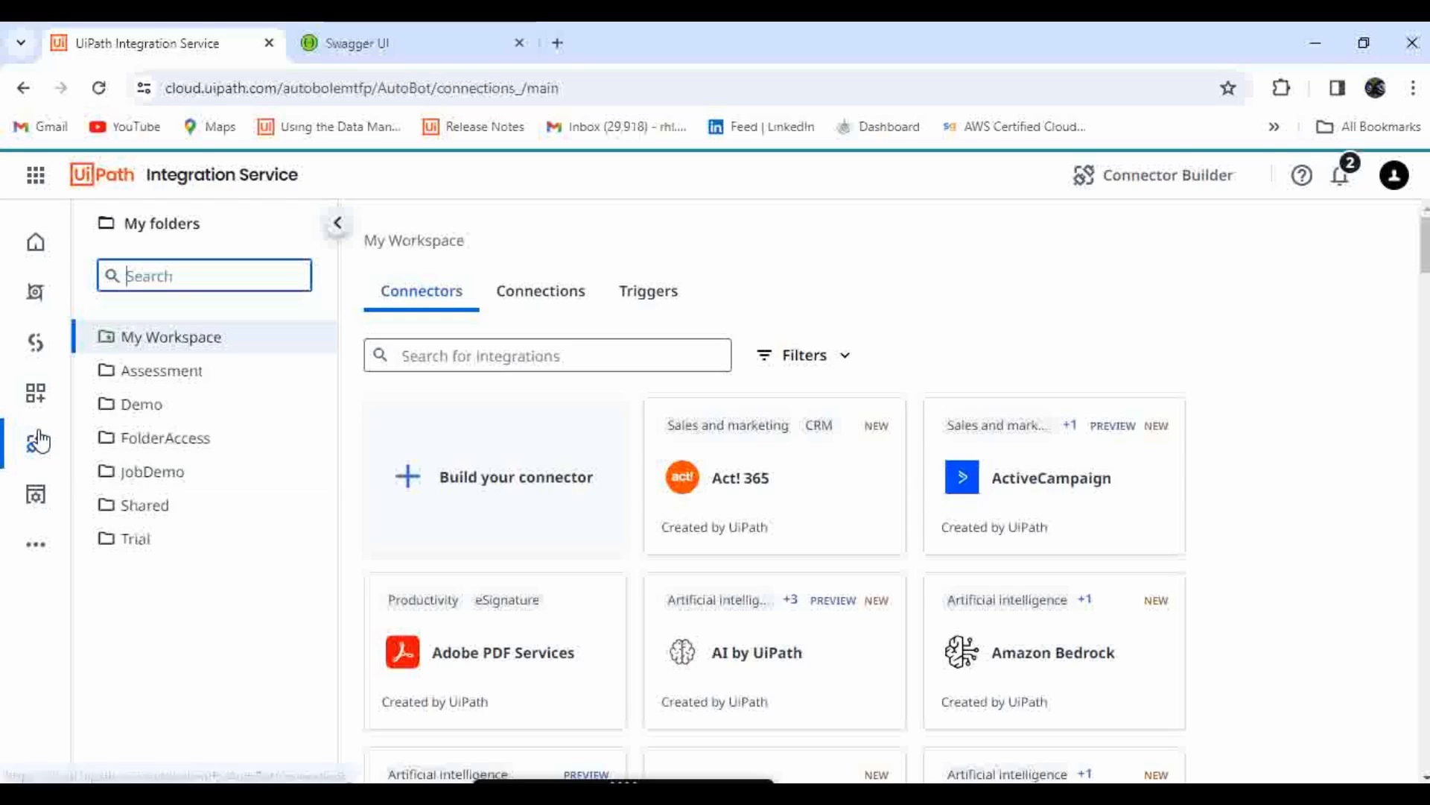
left_click(1160, 179)
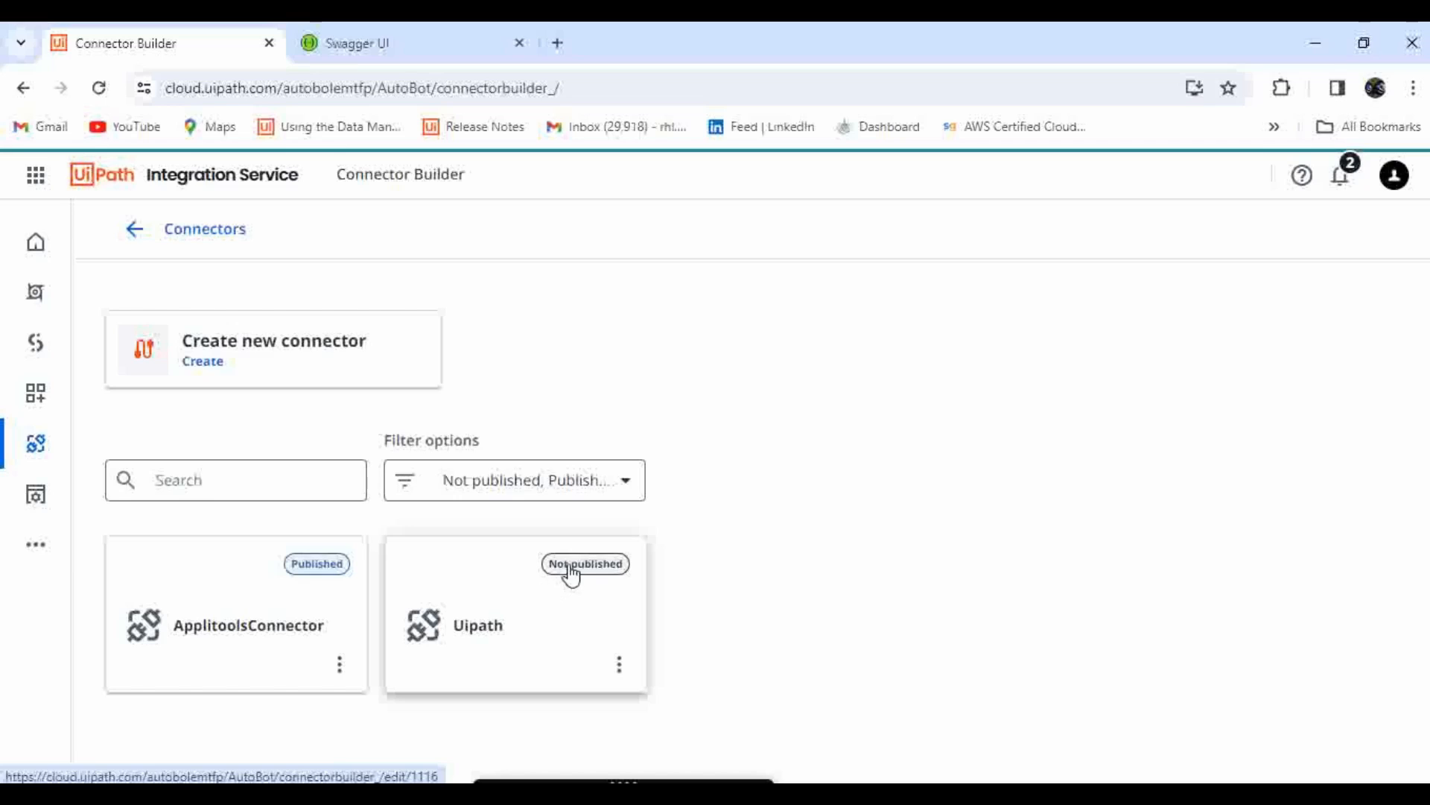
left_click(132, 233)
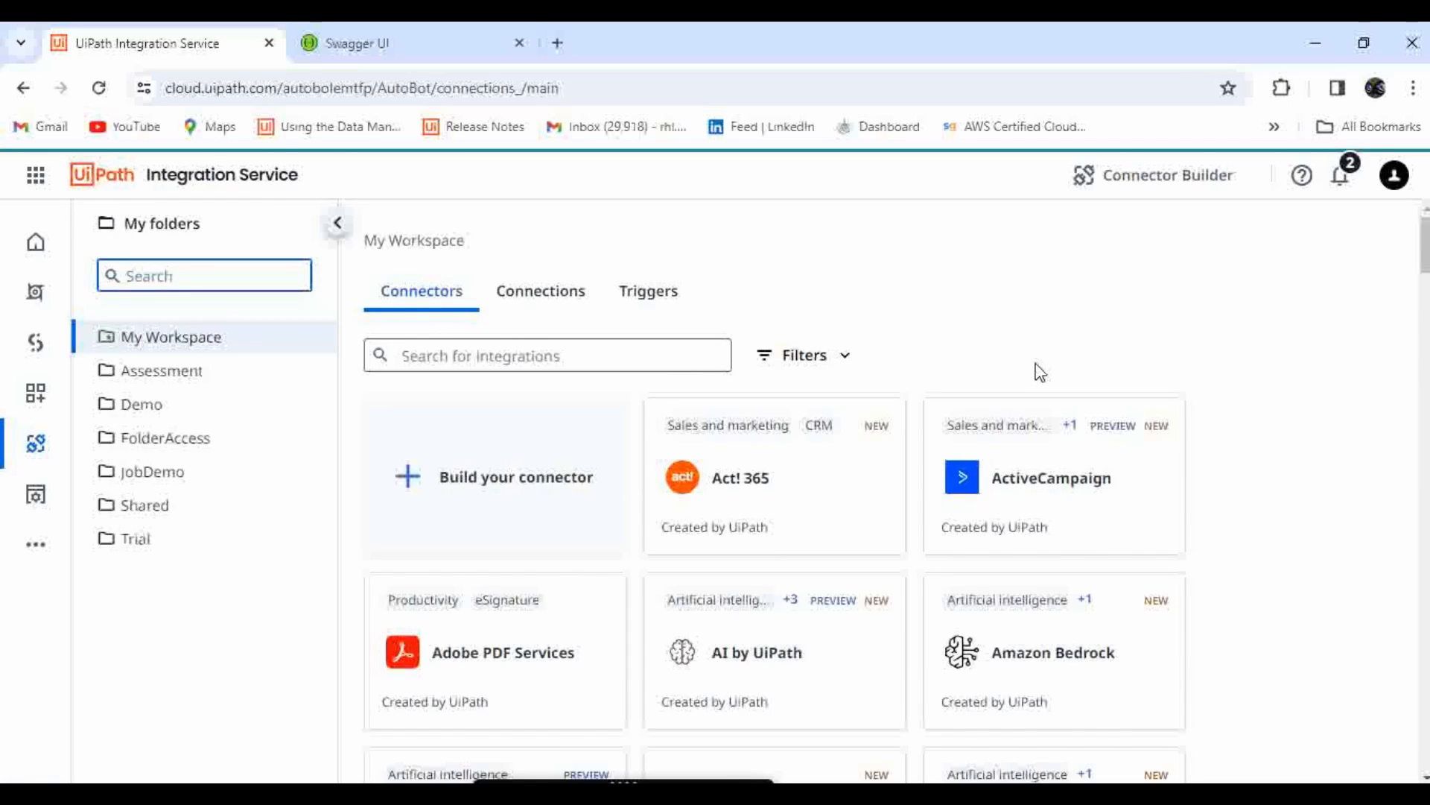
Create a connection to the AI by UiPath connector in My Workspace and authorize it
scroll(1036, 376, "down", 1)
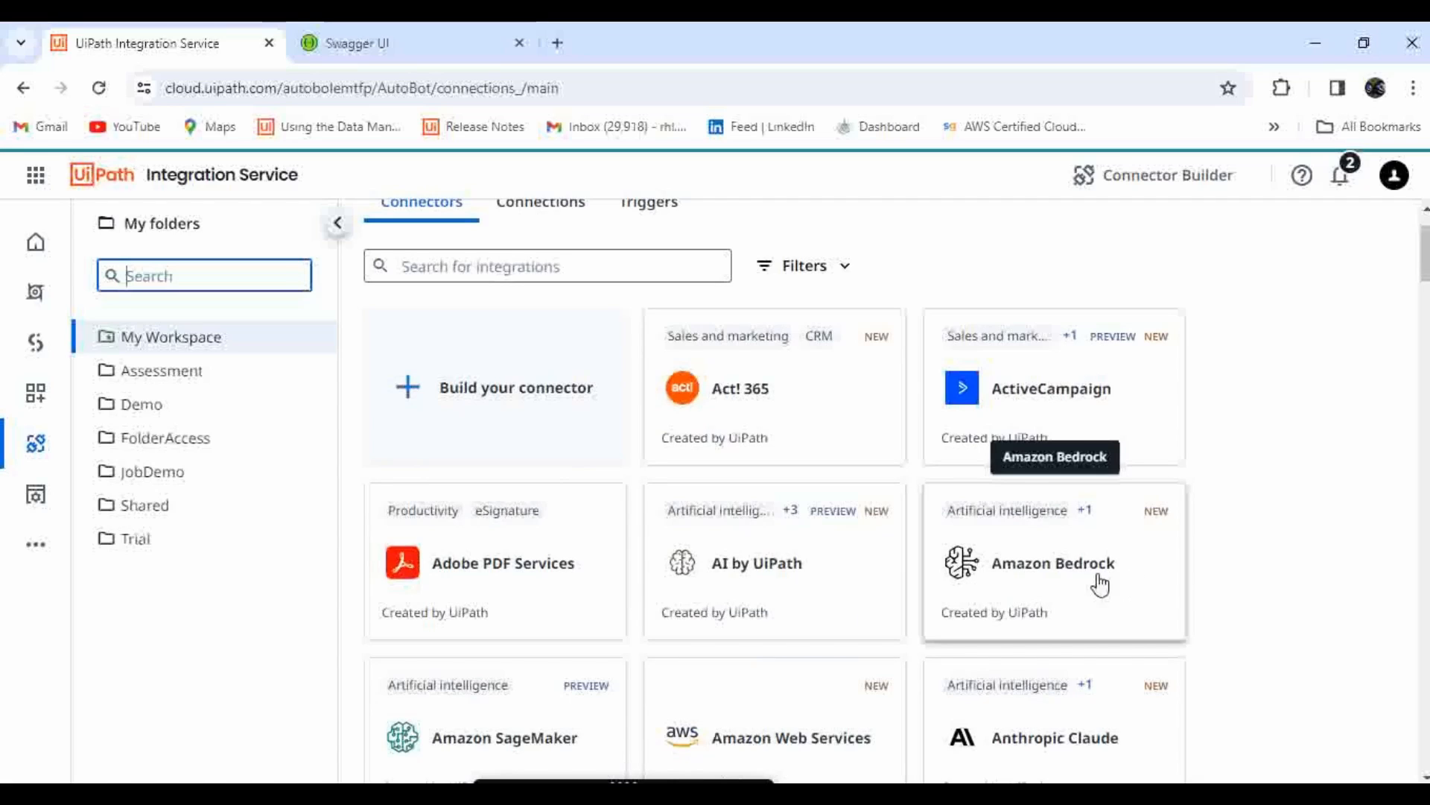
left_click(779, 584)
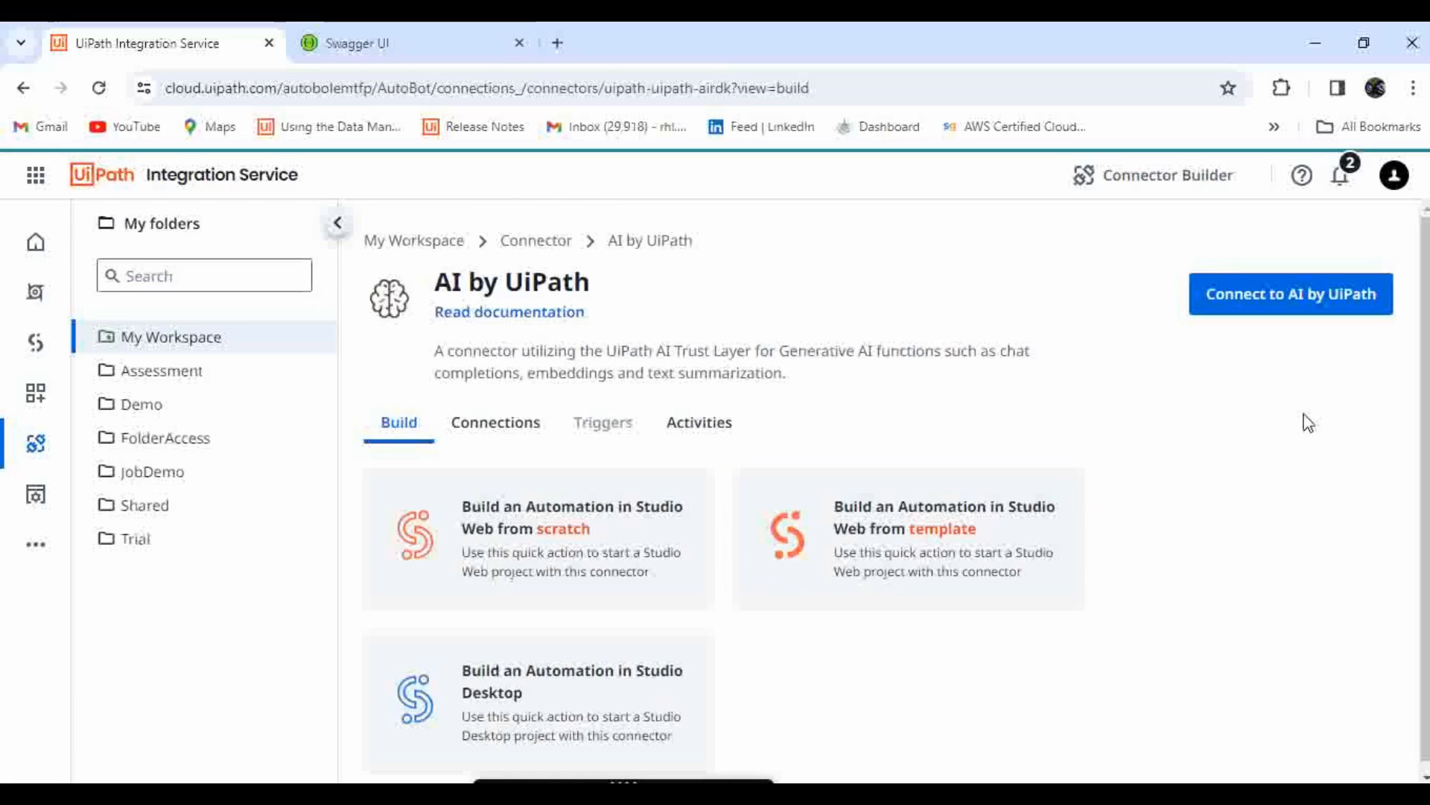
left_click(1269, 307)
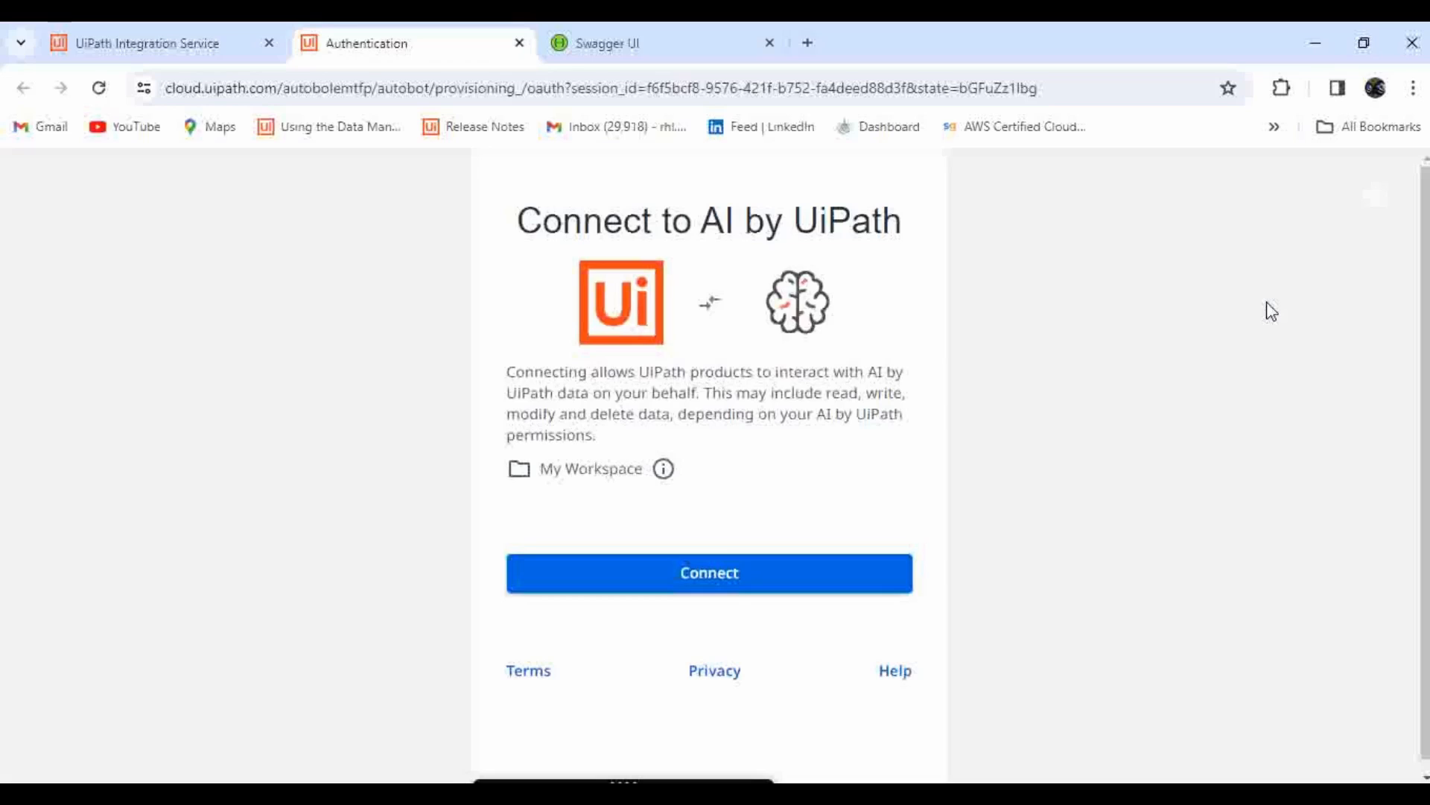
left_click(742, 592)
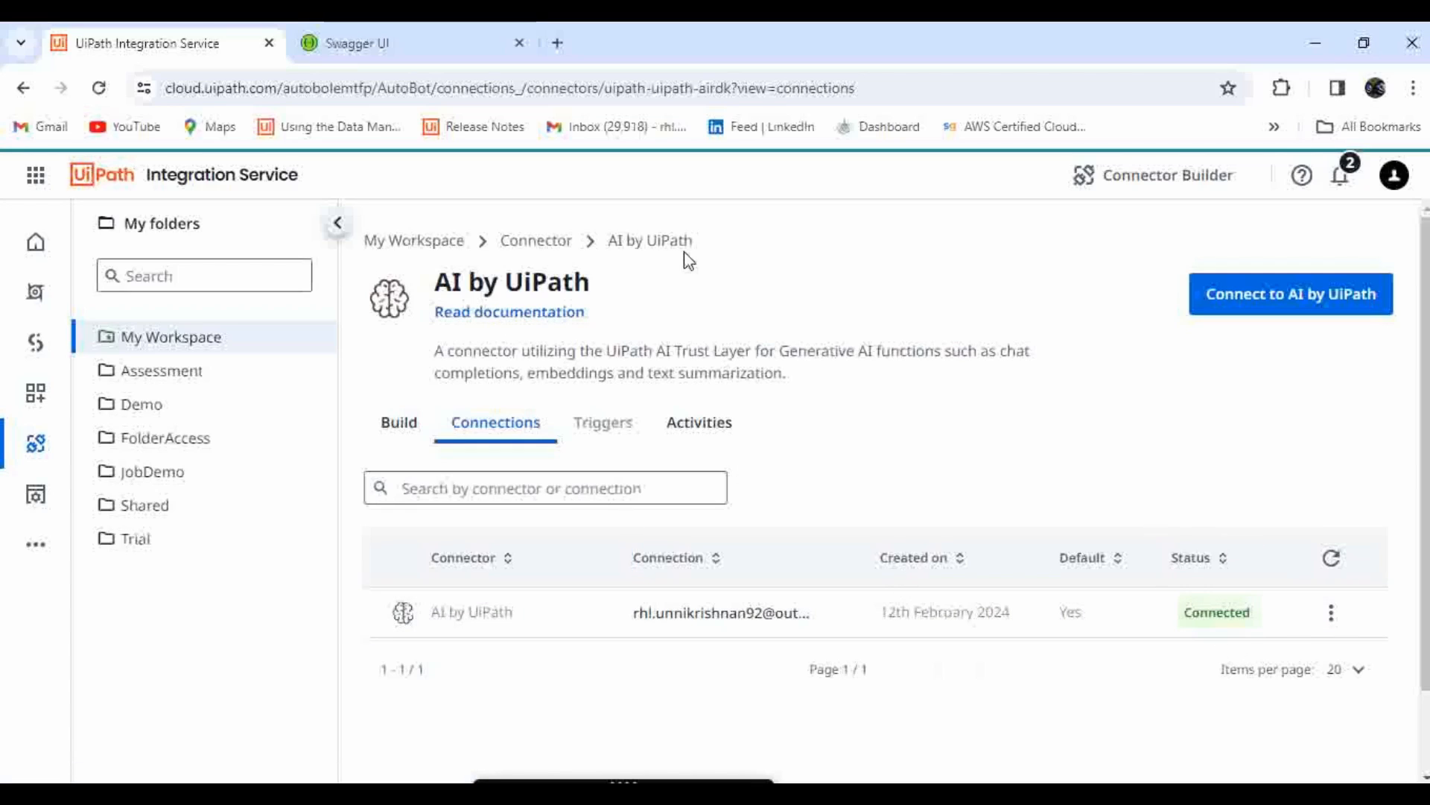
Collapse the folder list and review all connections set up in My Workspace
left_click(337, 223)
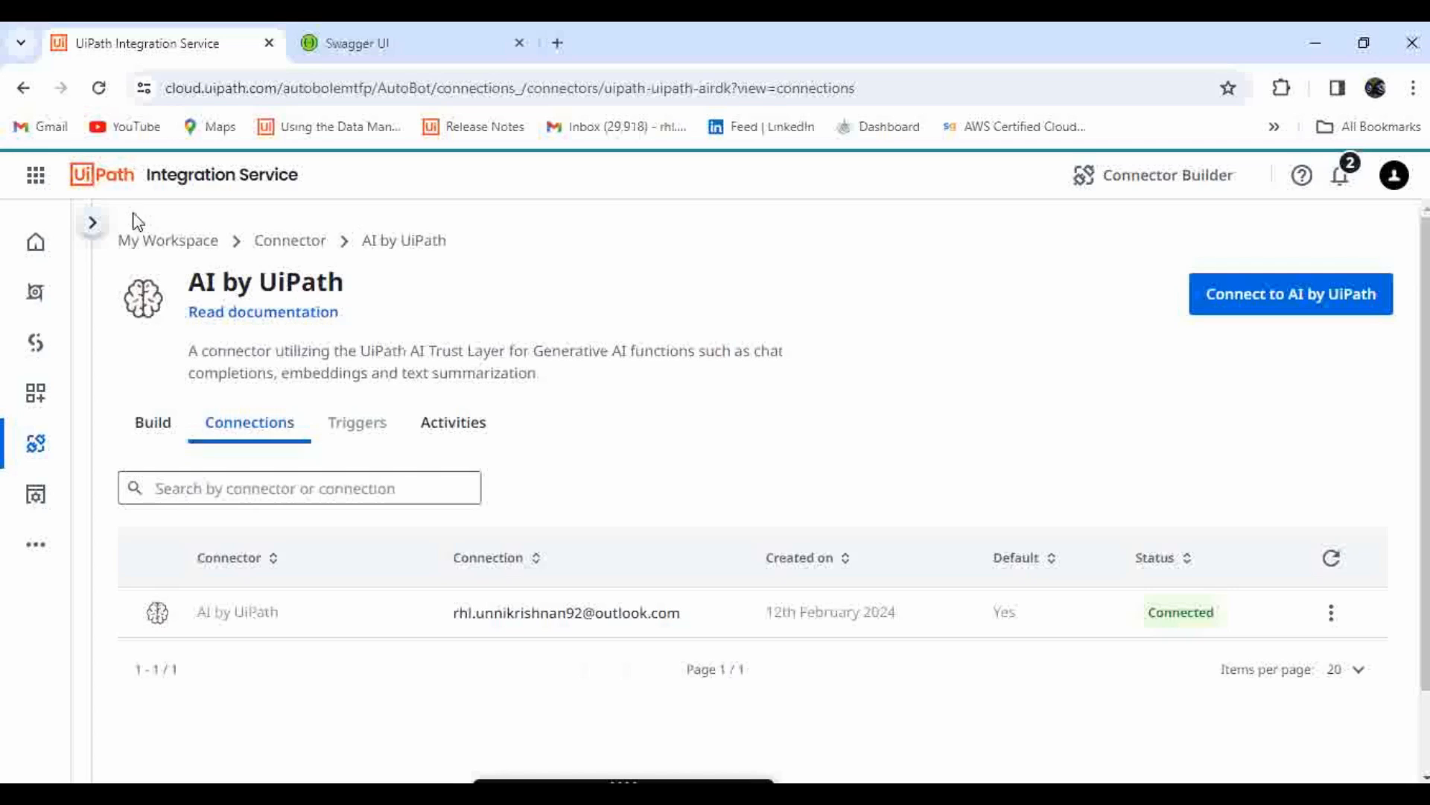
left_click(176, 242)
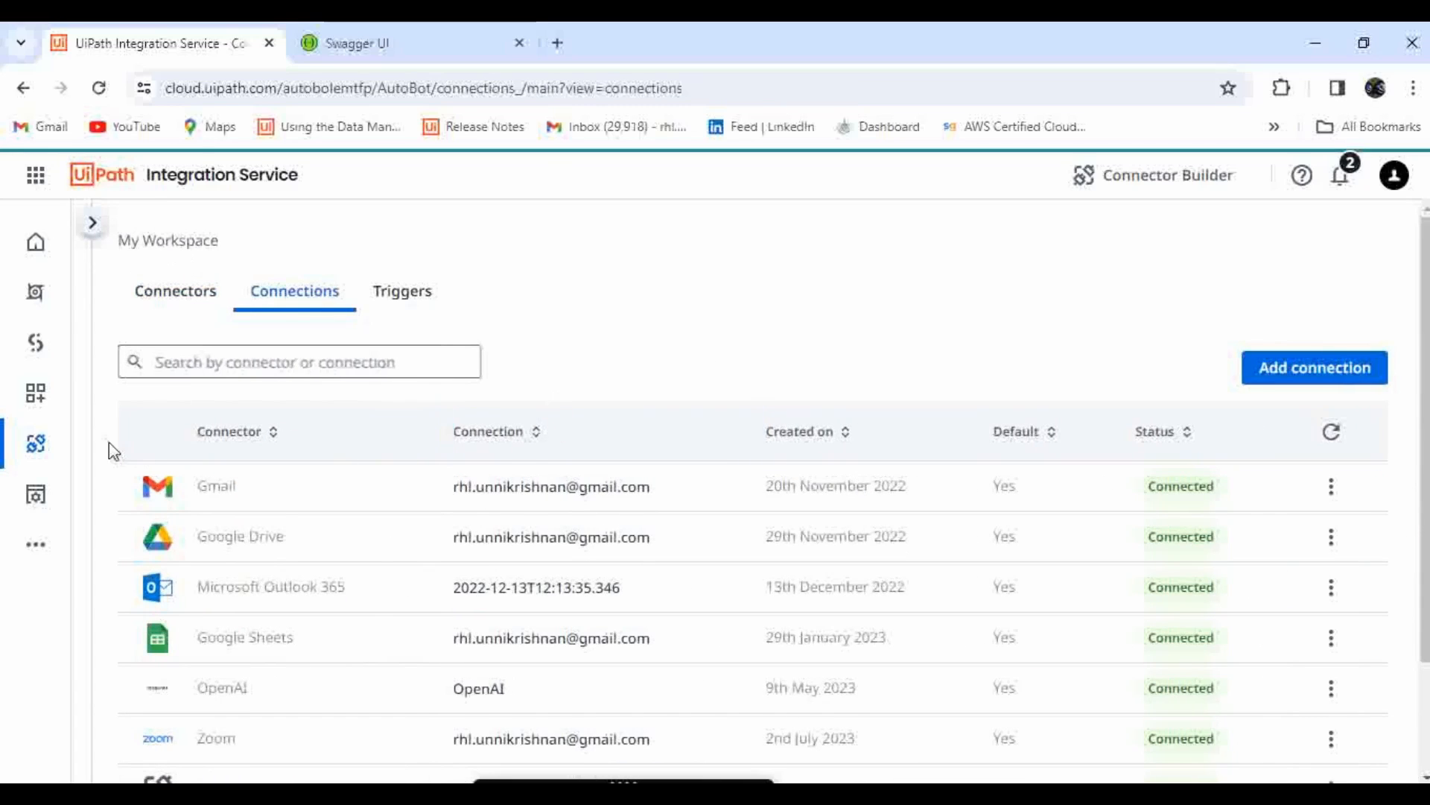
scroll(393, 610, "down", 1)
scroll(395, 611, "down", 3)
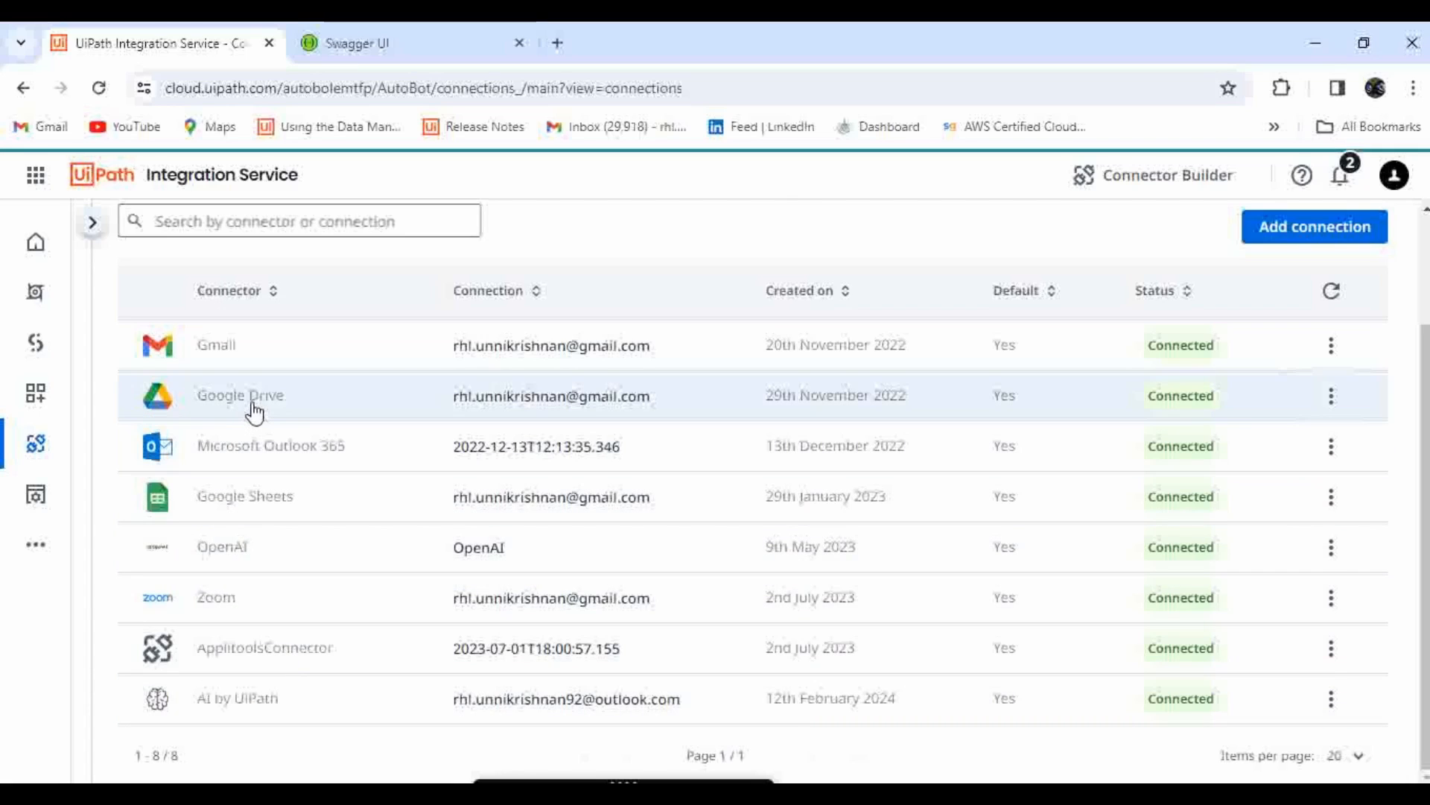
scroll(492, 436, "up", 2)
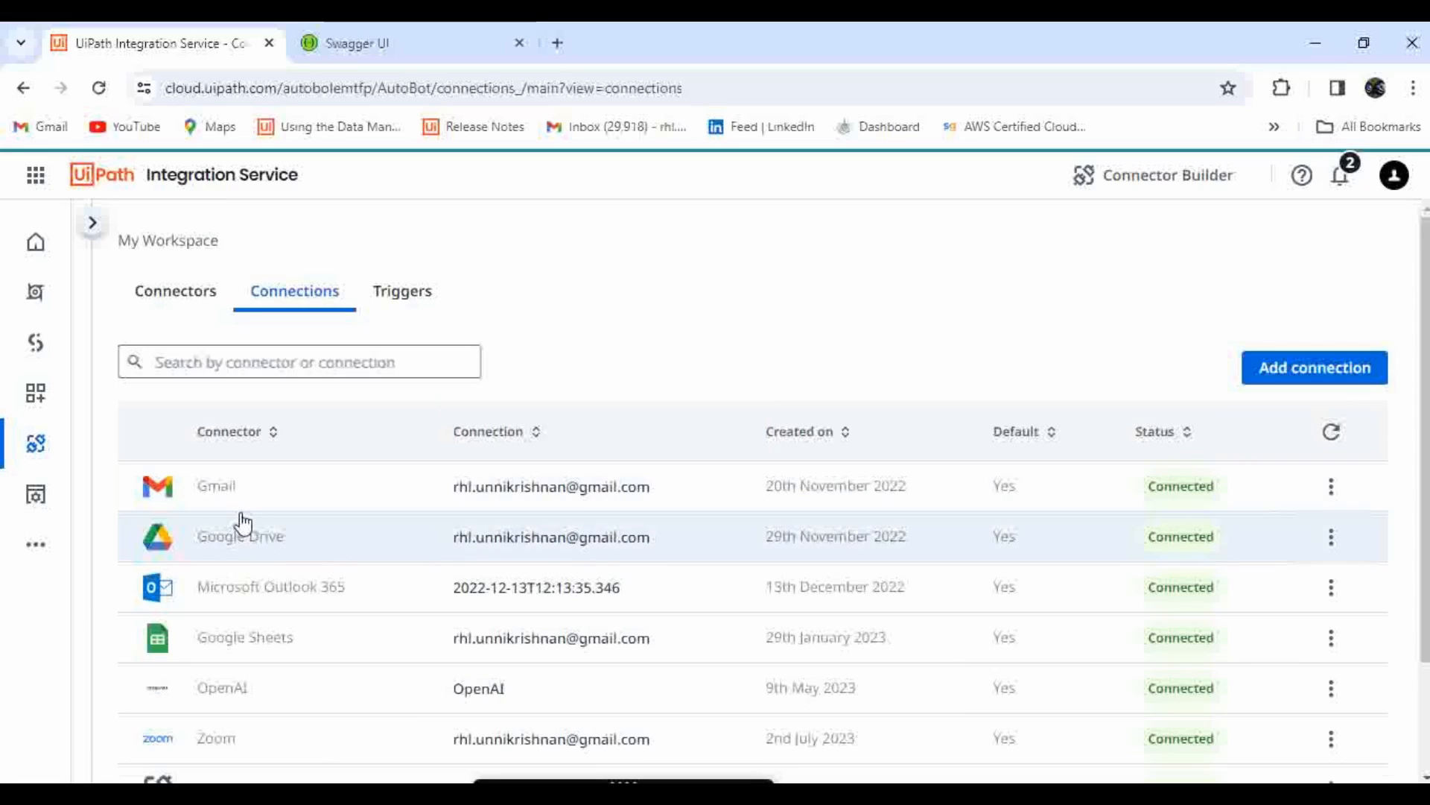
Browse the catalog of available connectors in My Workspace
left_click(176, 291)
scroll(549, 693, "down", 1)
scroll(549, 693, "down", 15)
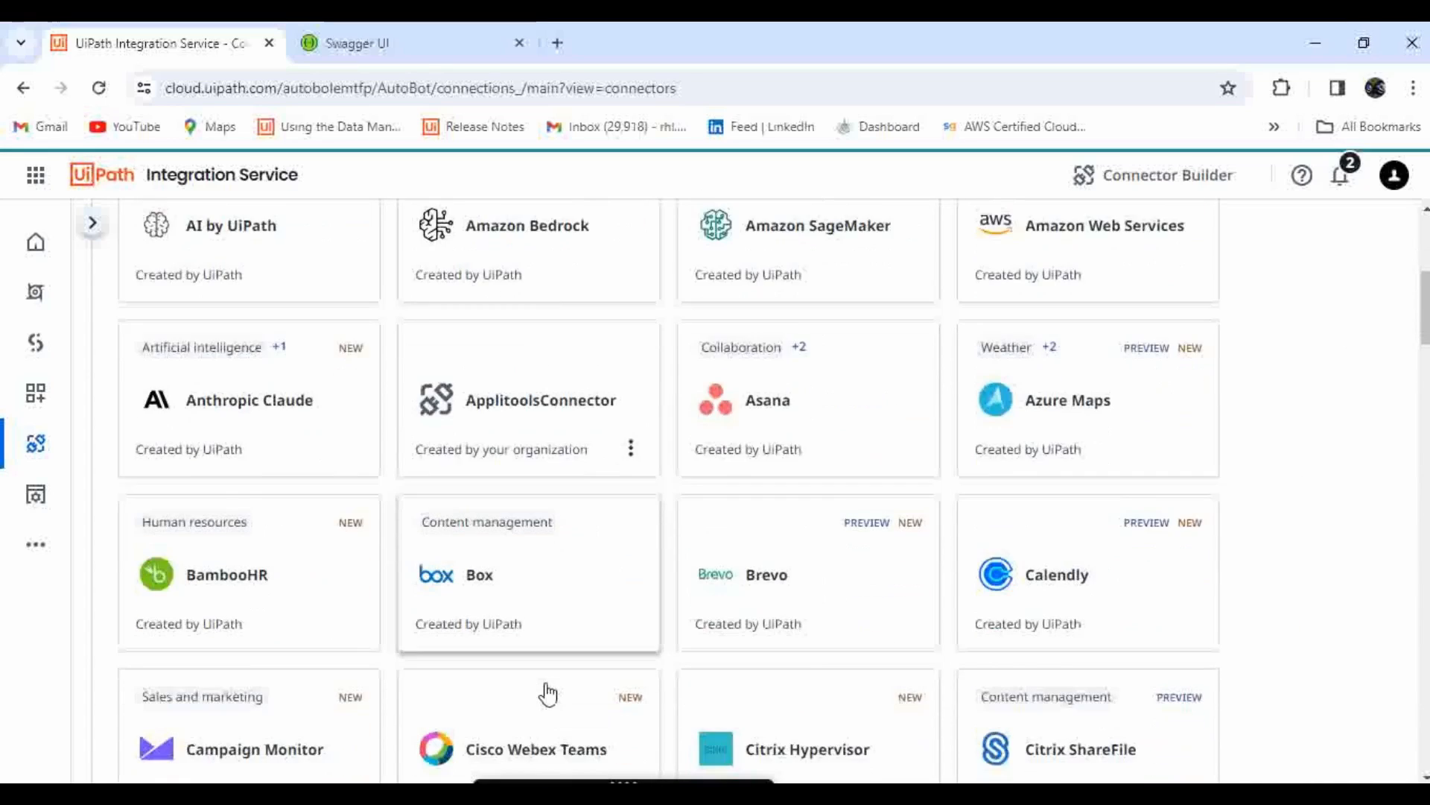
scroll(549, 692, "down", 3)
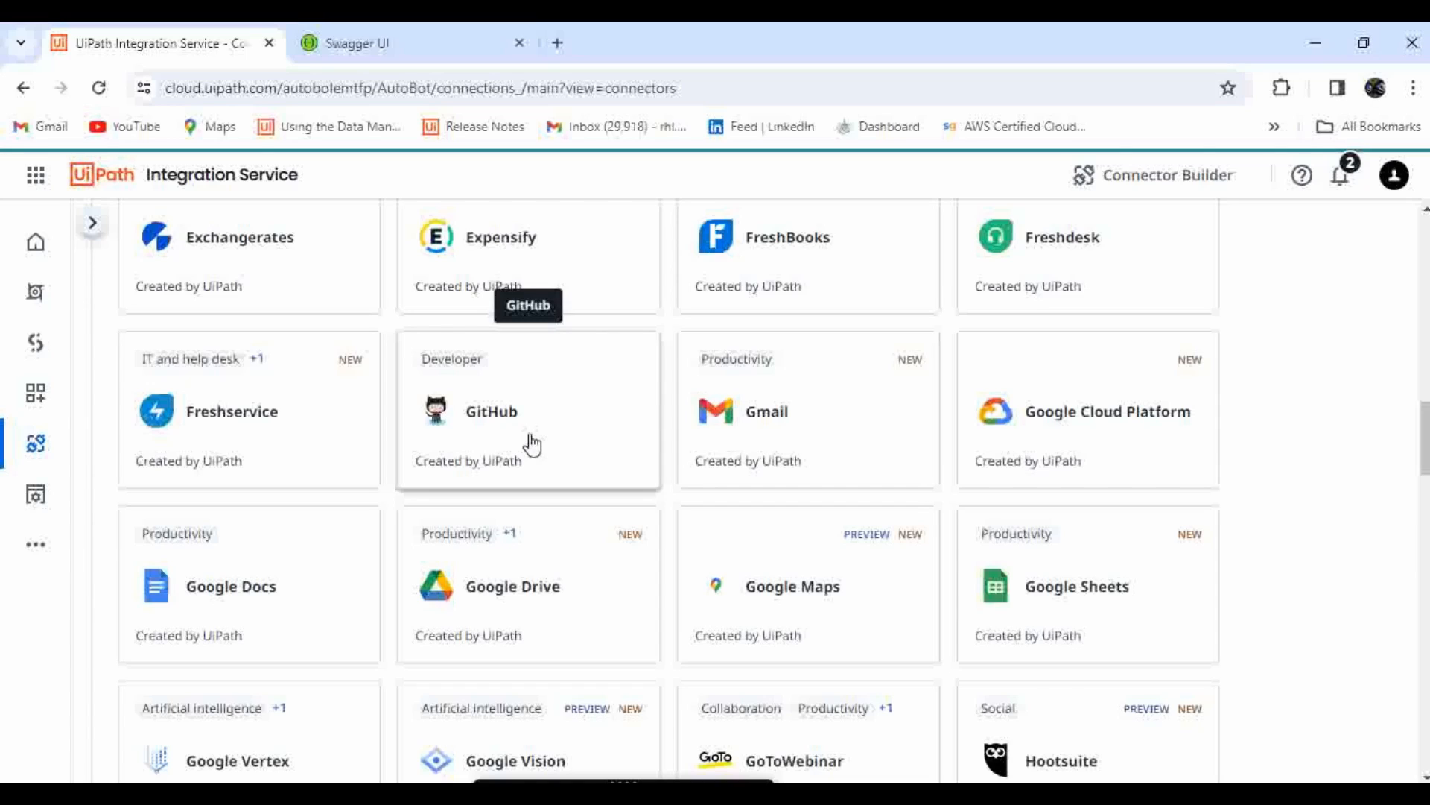
scroll(531, 444, "up", 20)
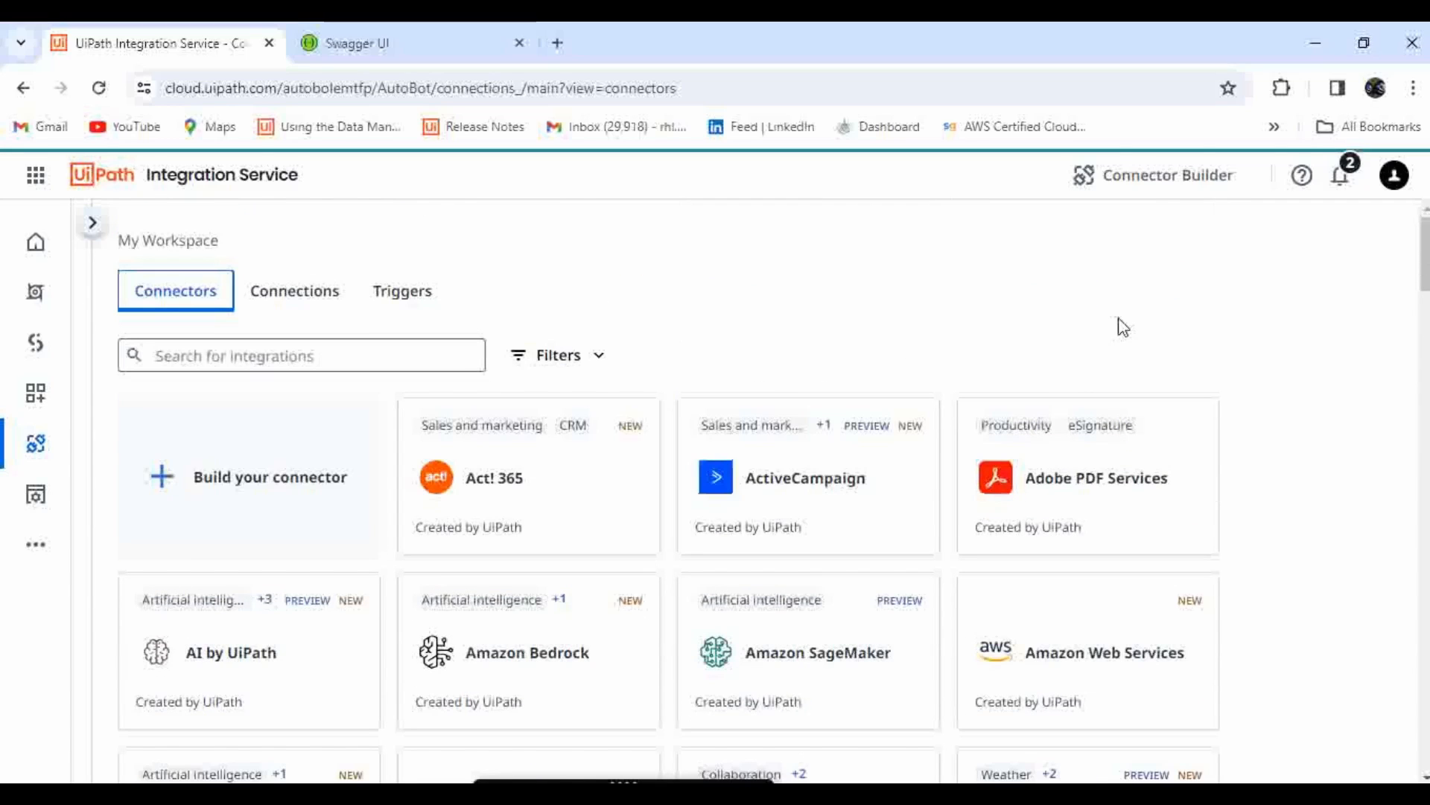
Start creating a new connector in the Connector Builder
left_click(1160, 178)
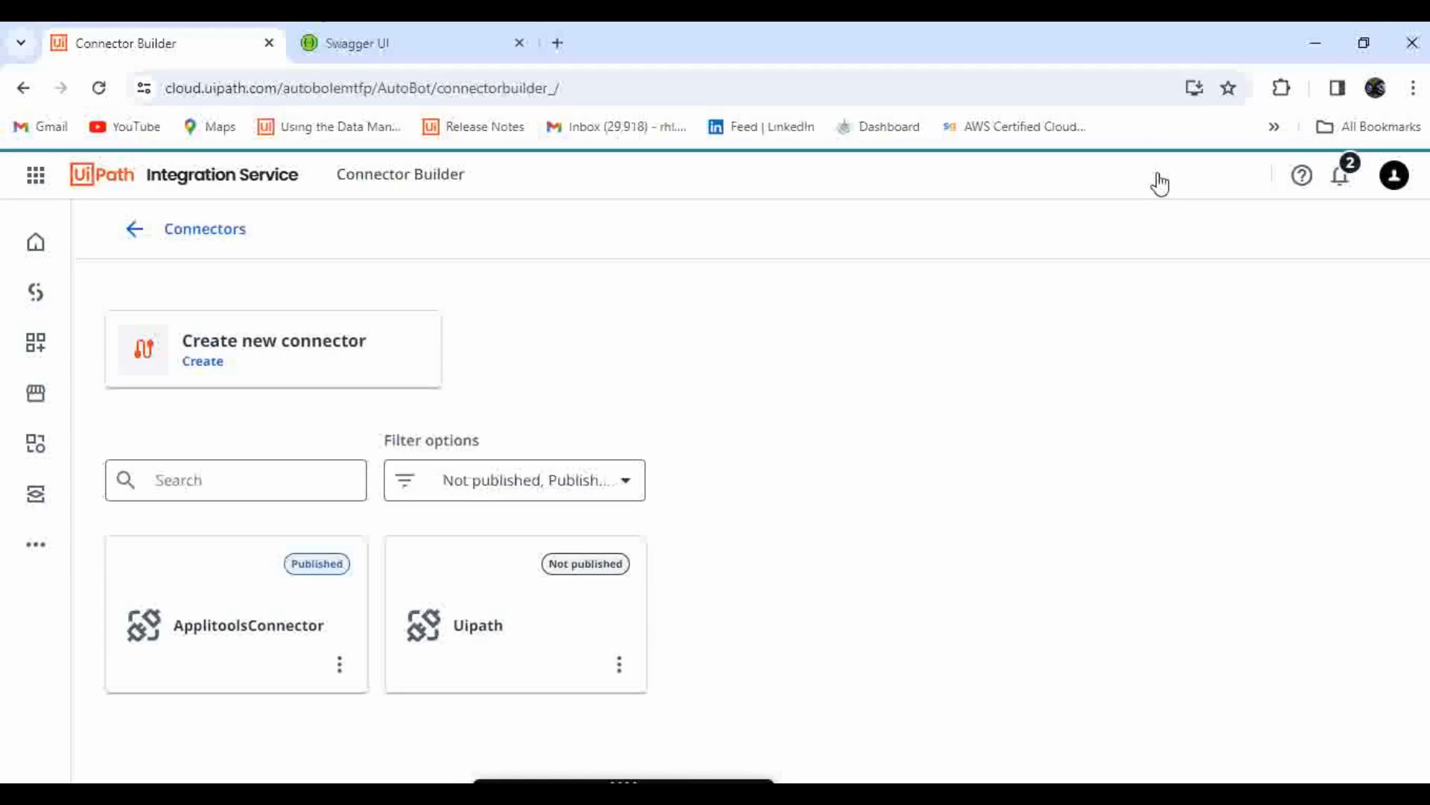
left_click(250, 349)
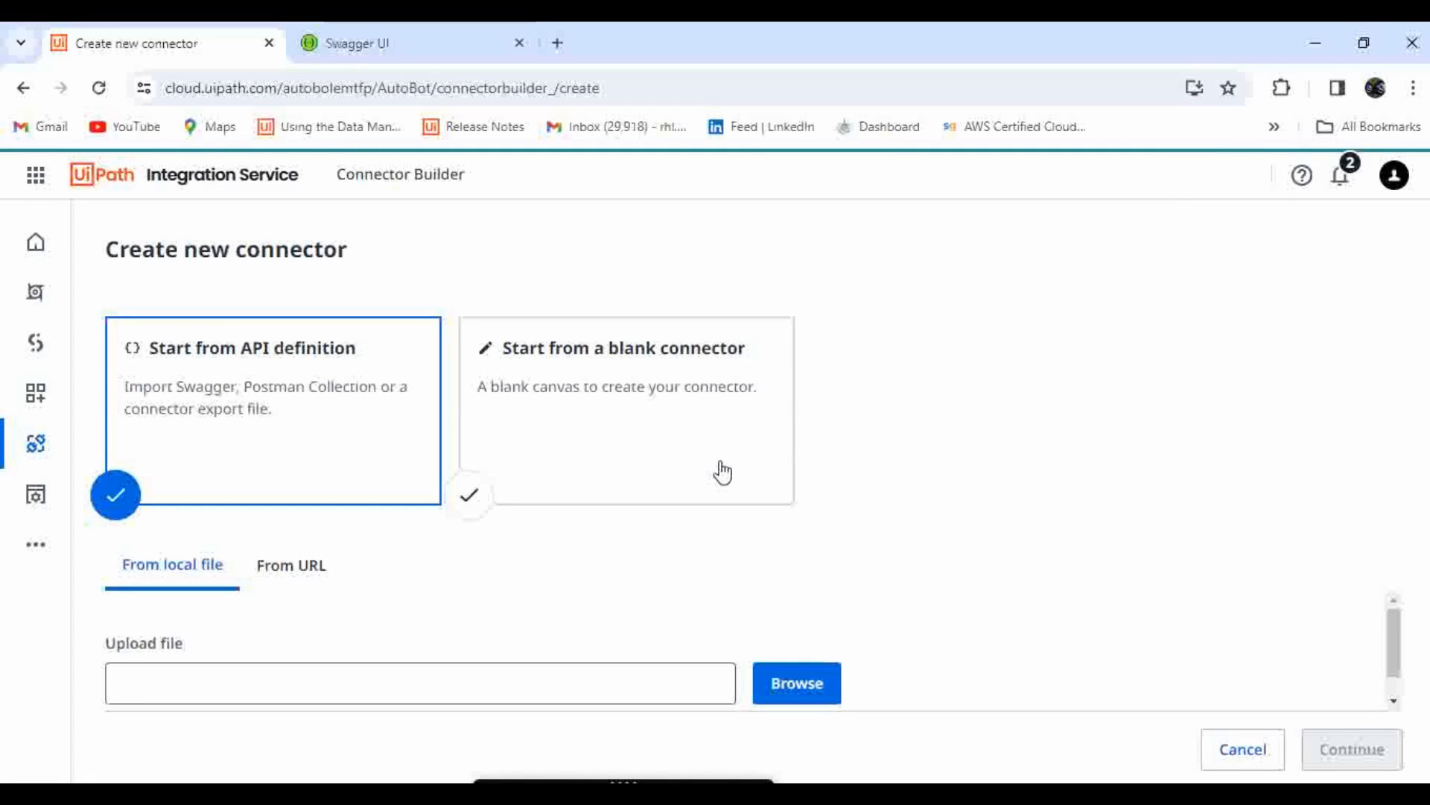
left_click(704, 444)
scroll(538, 644, "down", 10)
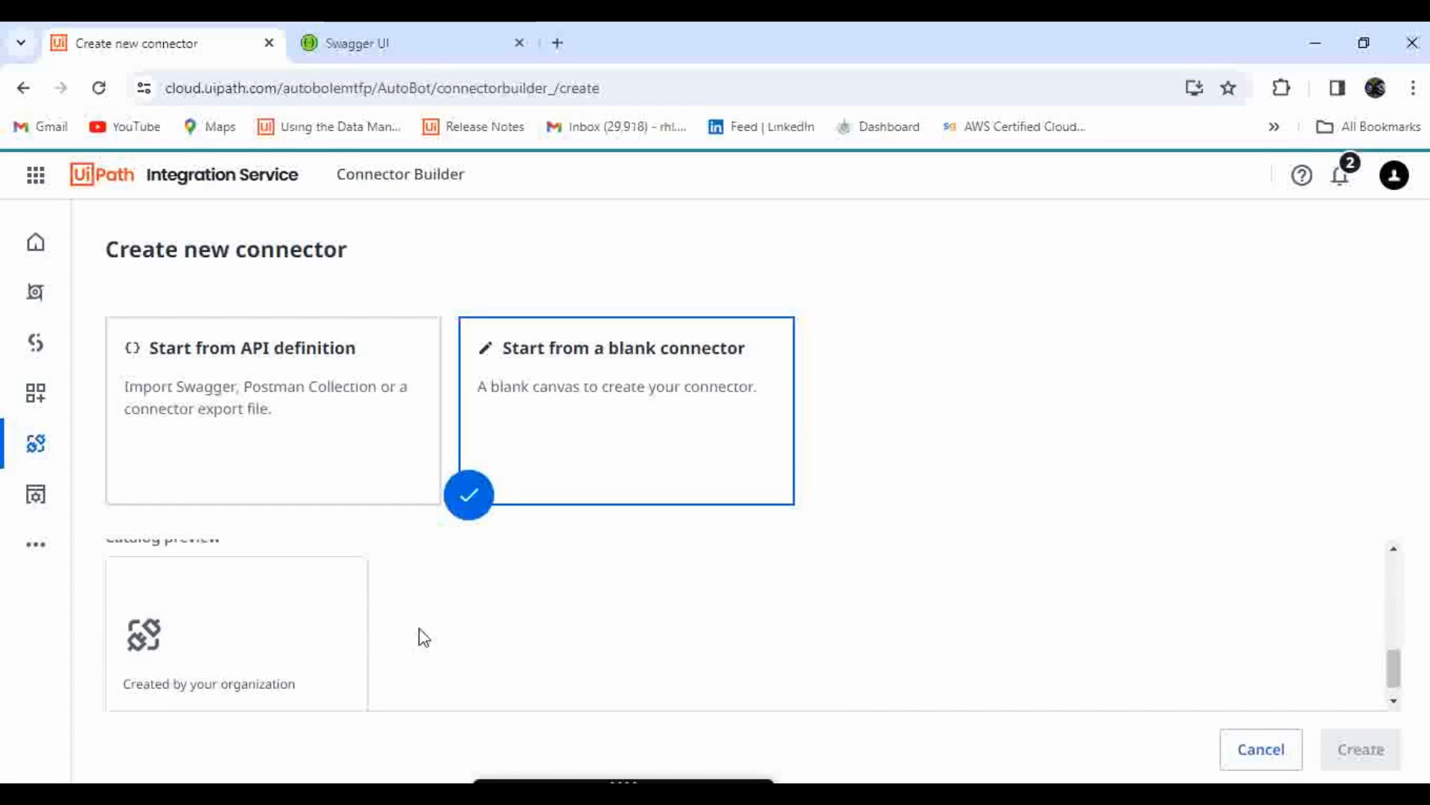
scroll(420, 629, "up", 1)
scroll(419, 629, "down", 1)
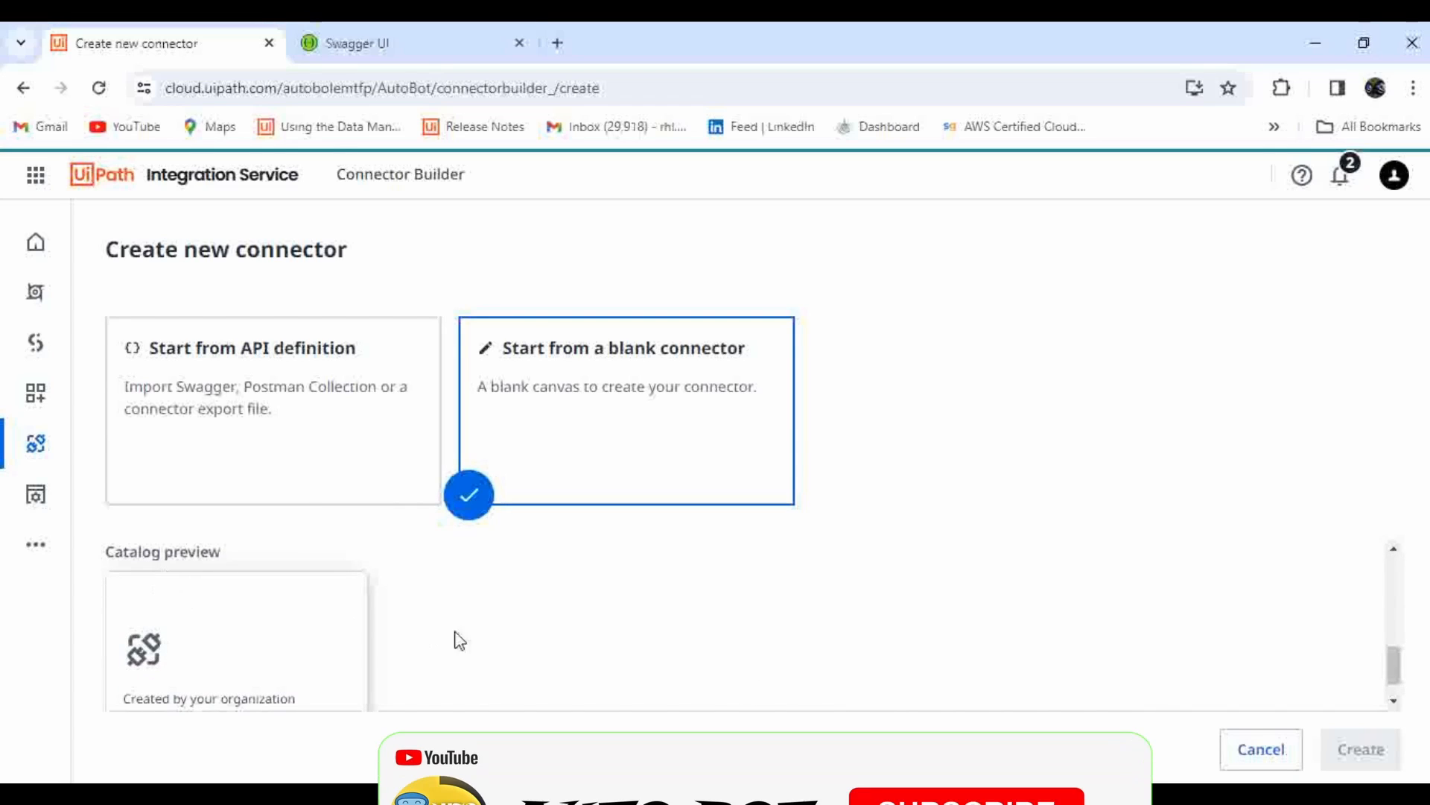
scroll(457, 639, "down", 1)
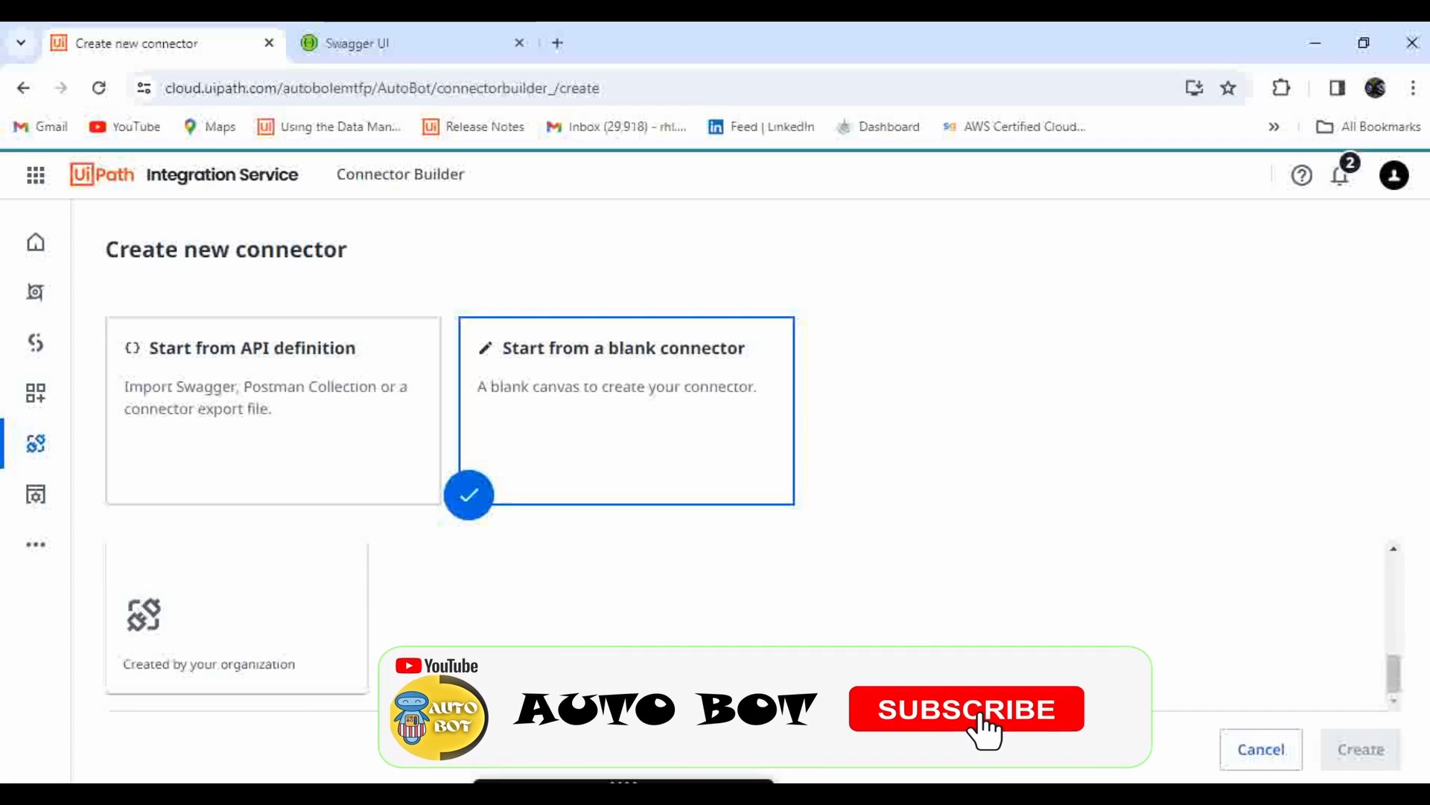
left_click(208, 387)
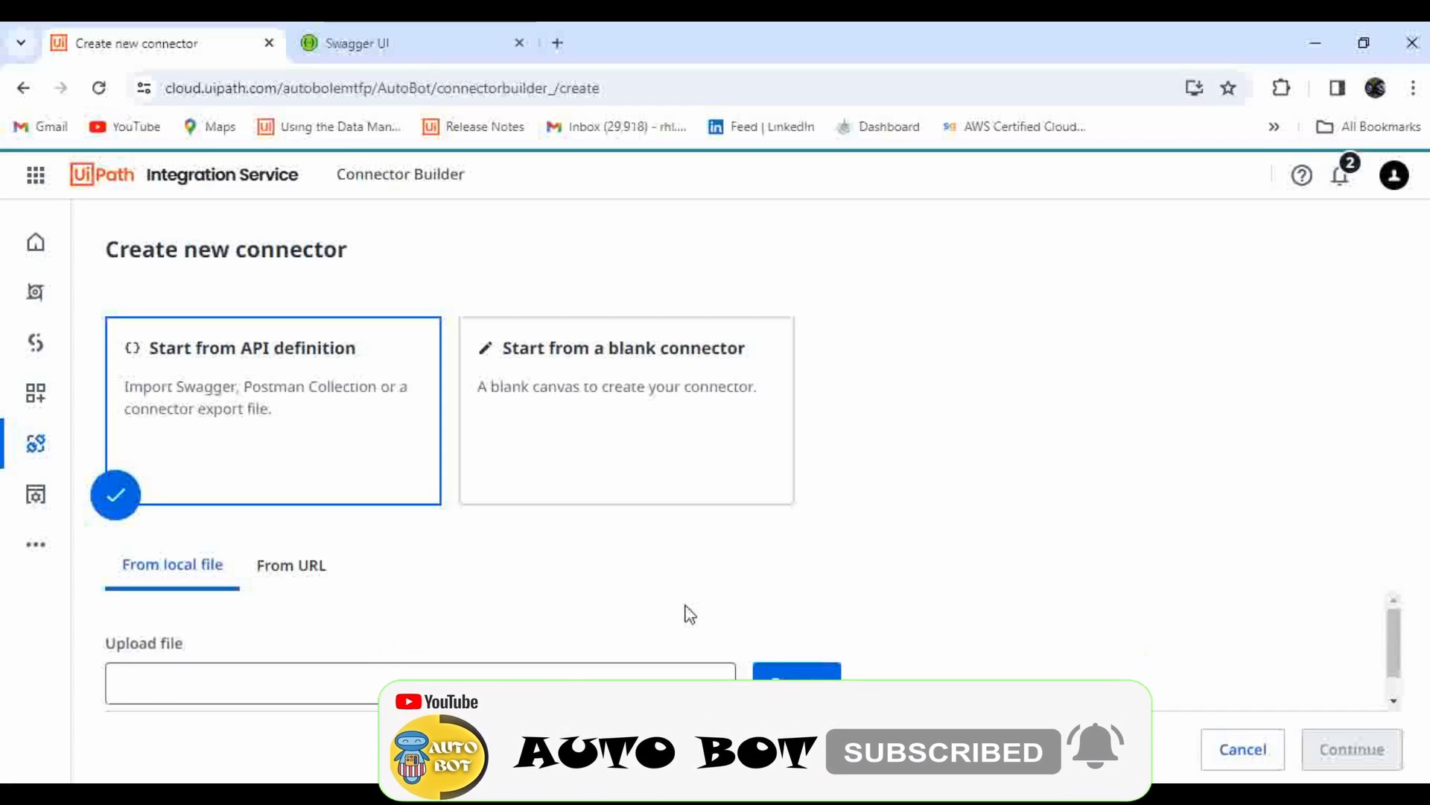
scroll(683, 613, "down", 1)
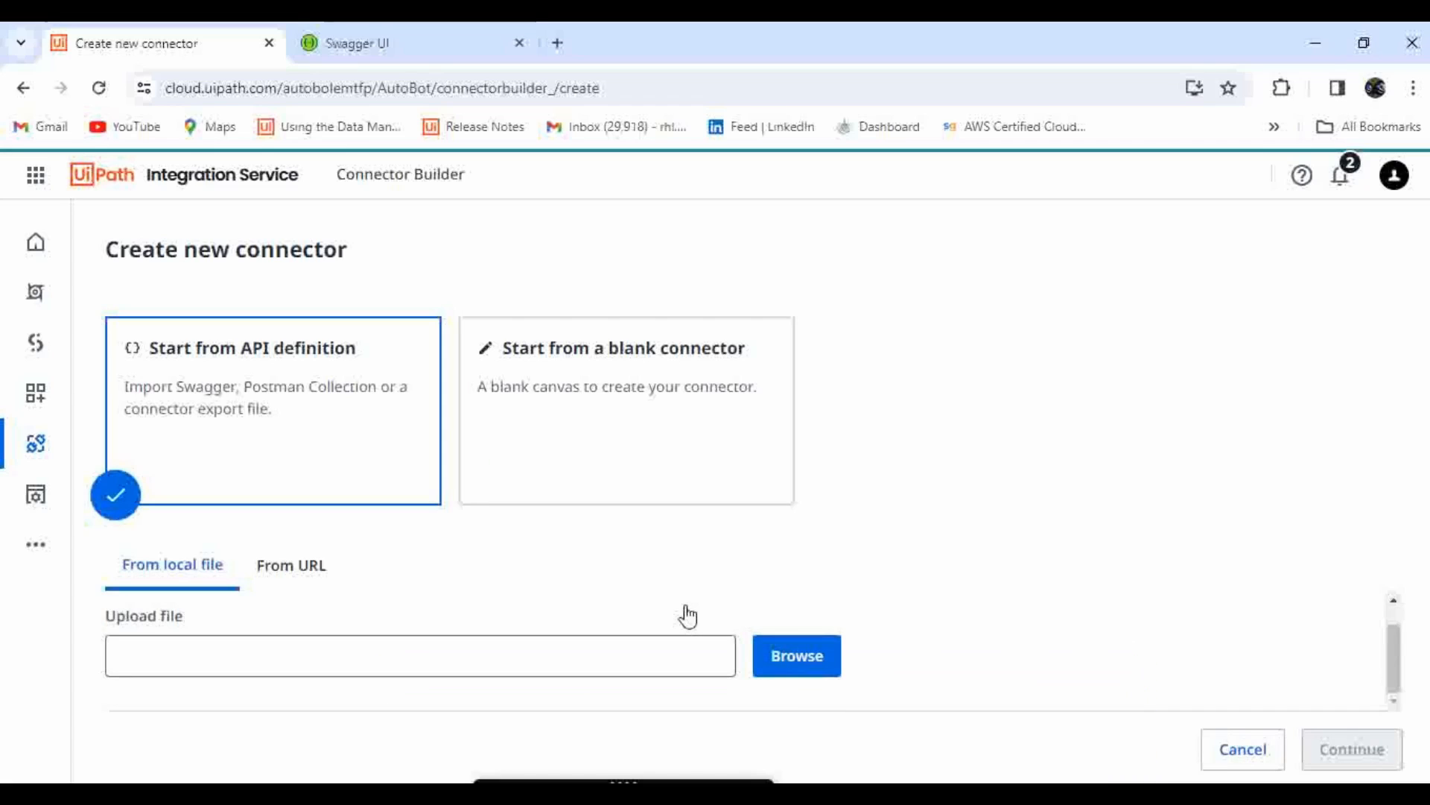
Examine the Swagger Petstore page for its API definition address and the listed pet endpoints
left_click(462, 53)
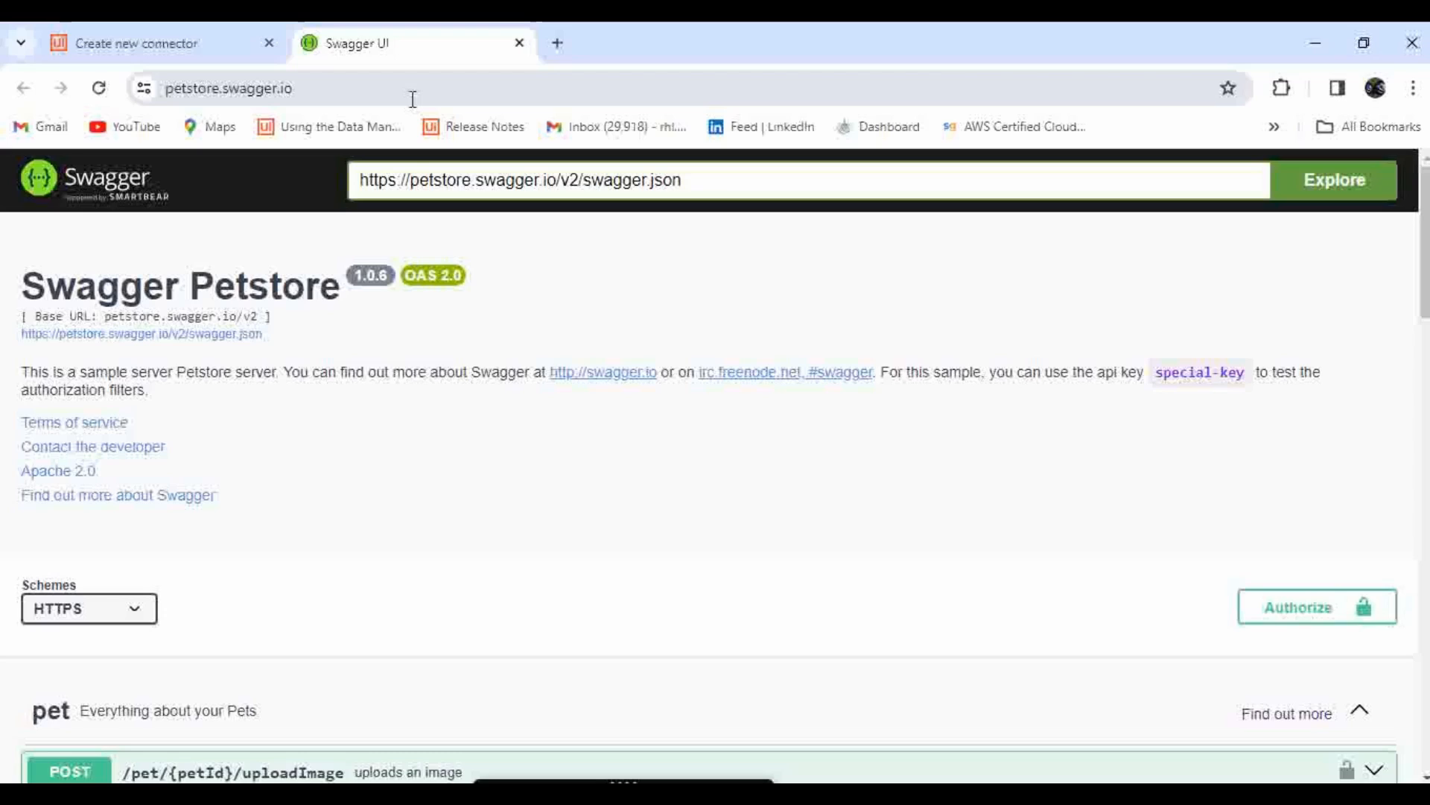
scroll(418, 447, "down", 2)
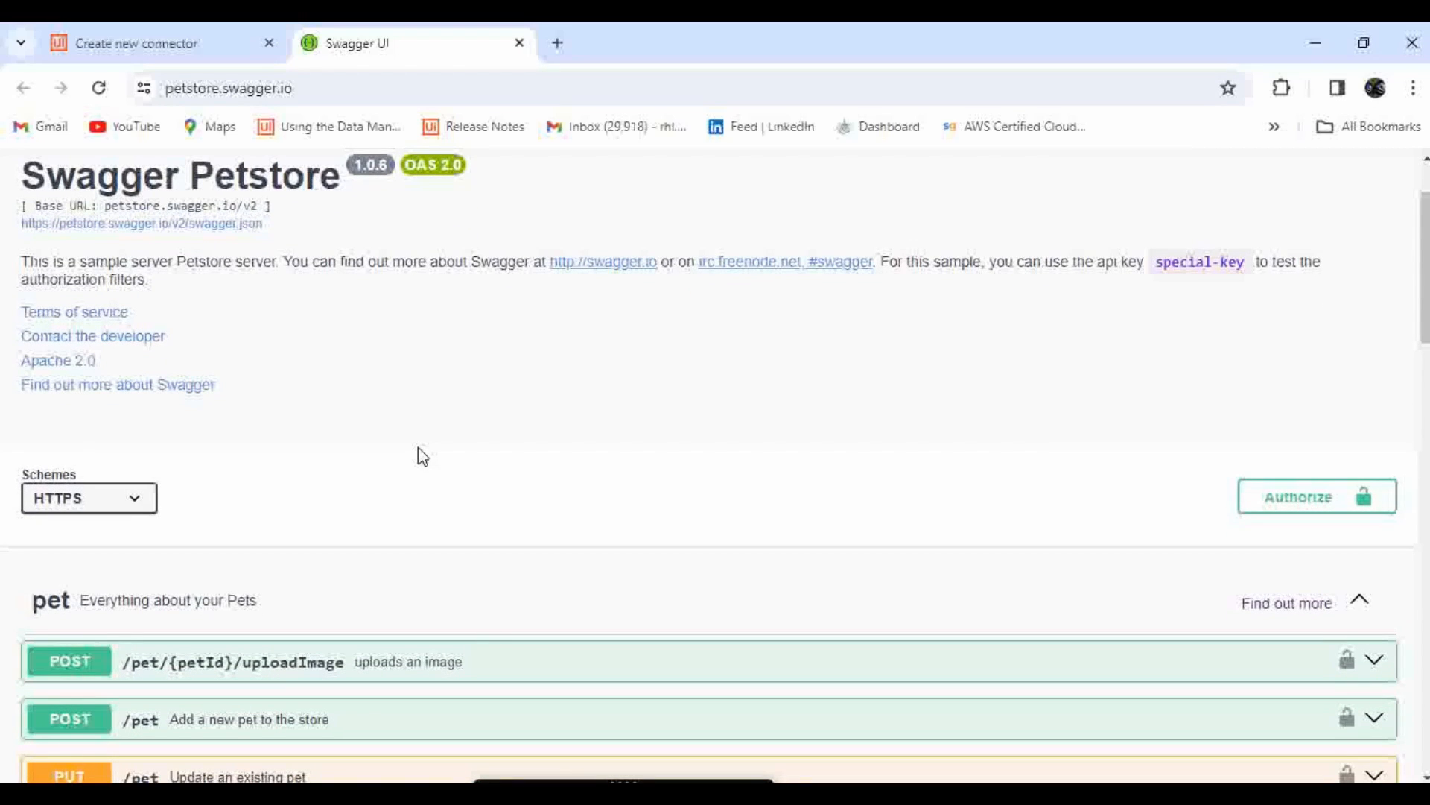
scroll(418, 447, "down", 2)
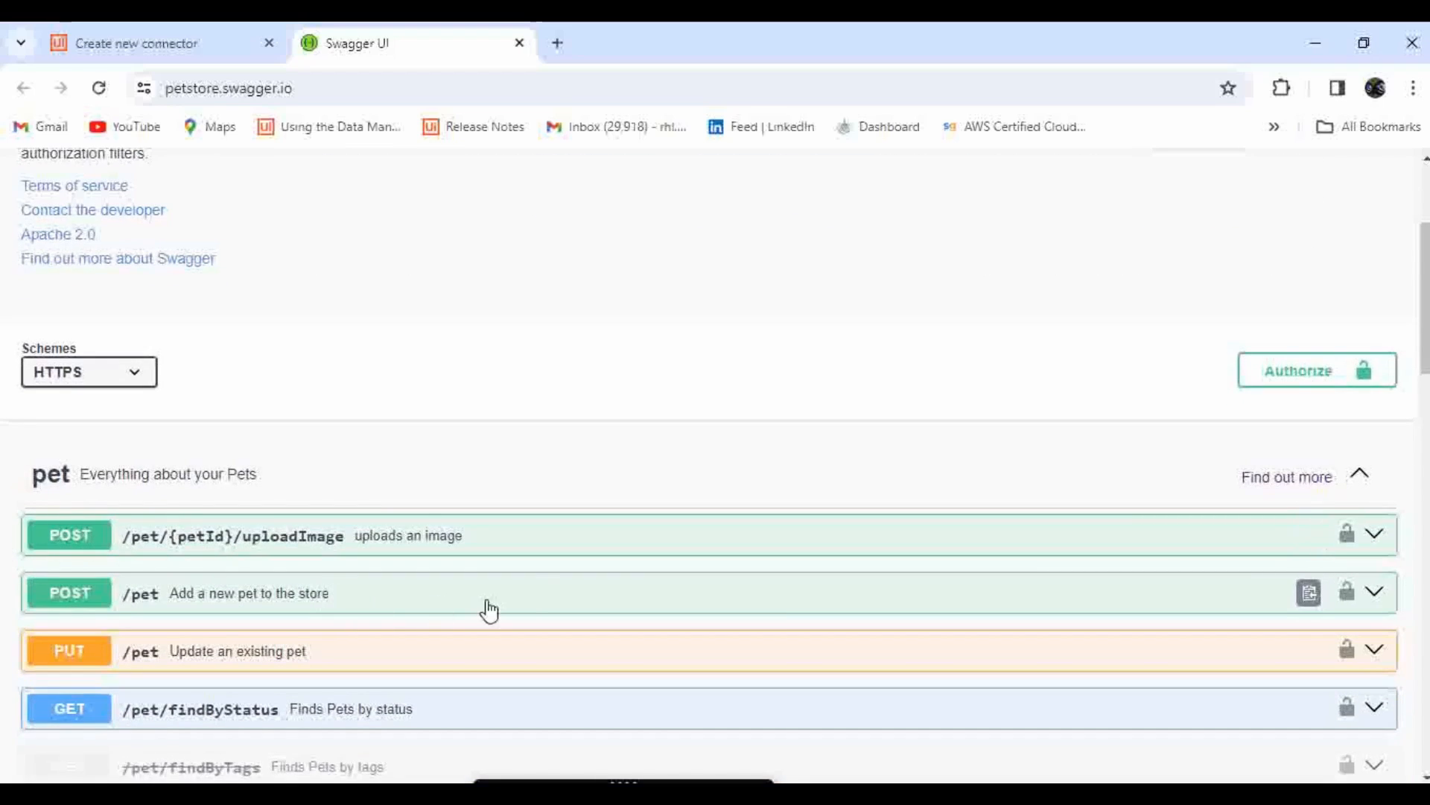
scroll(526, 596, "down", 2)
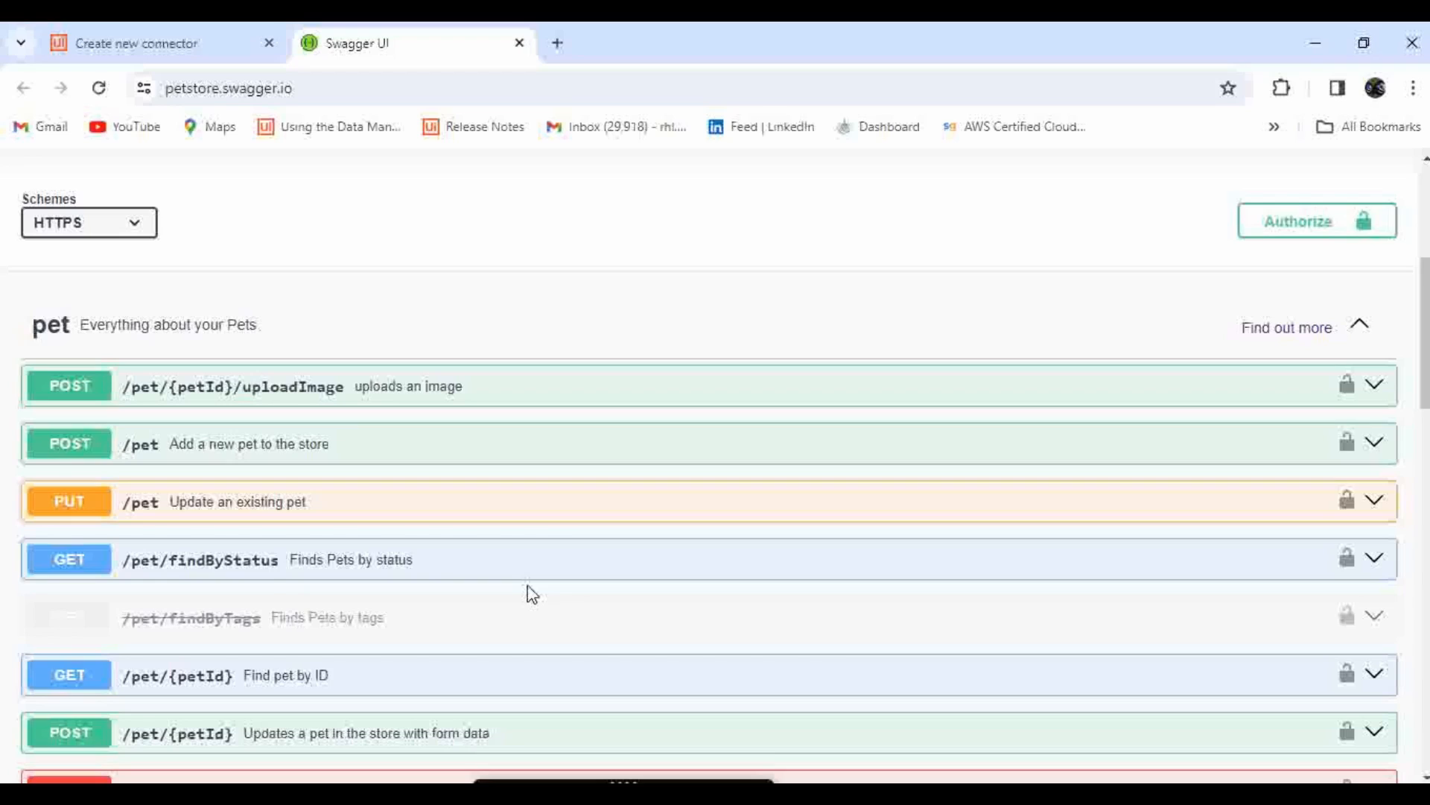
scroll(439, 446, "up", 4)
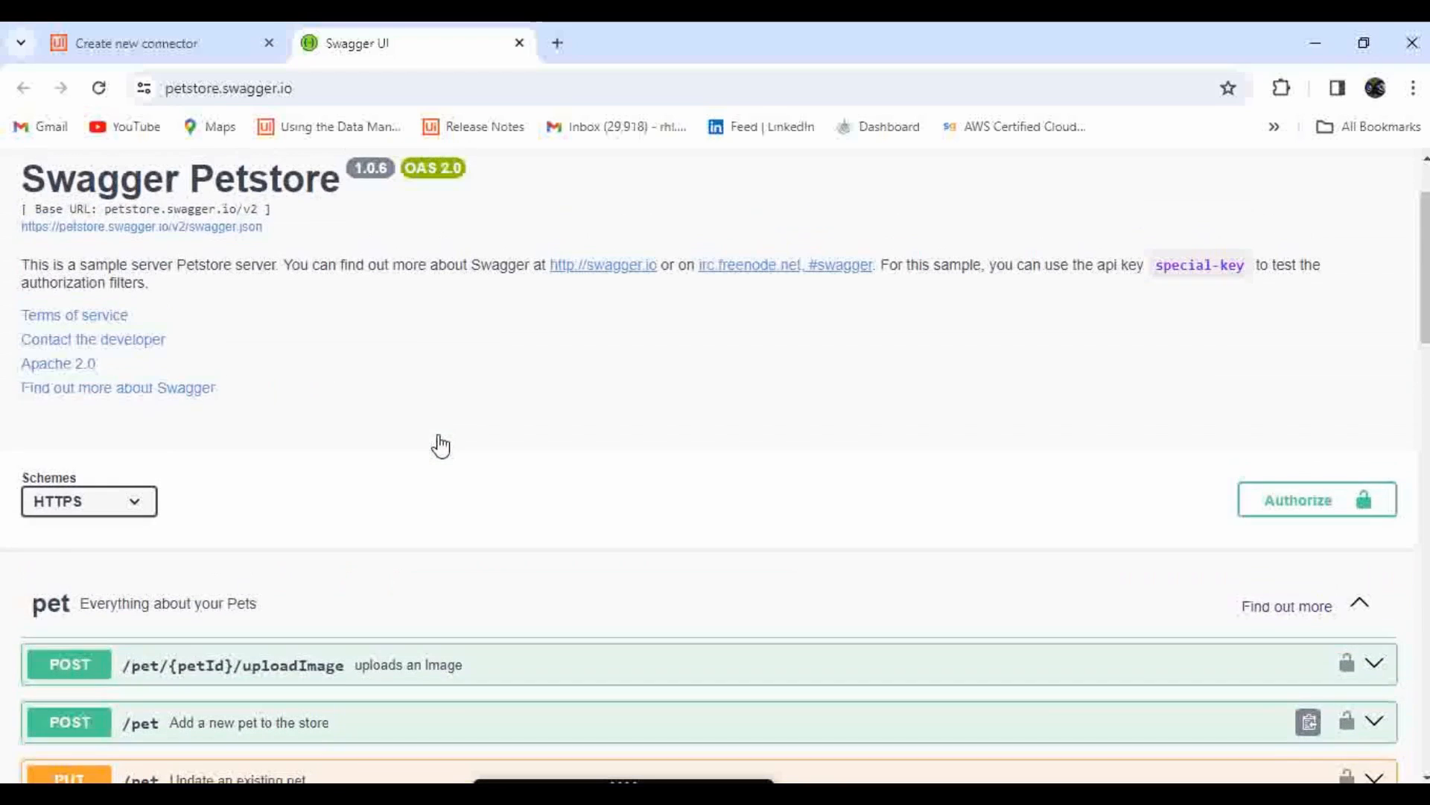
scroll(441, 445, "up", 2)
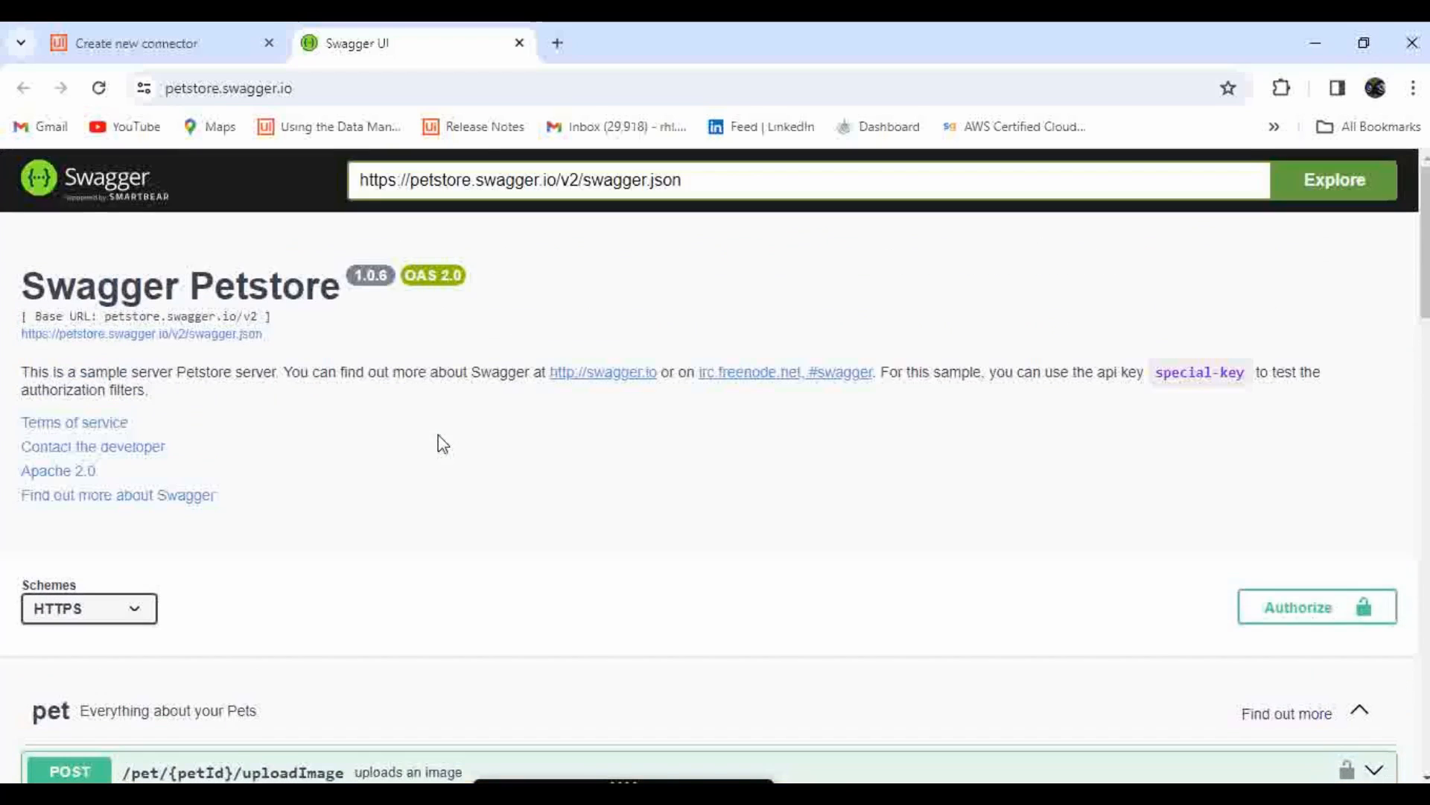
left_click(377, 75)
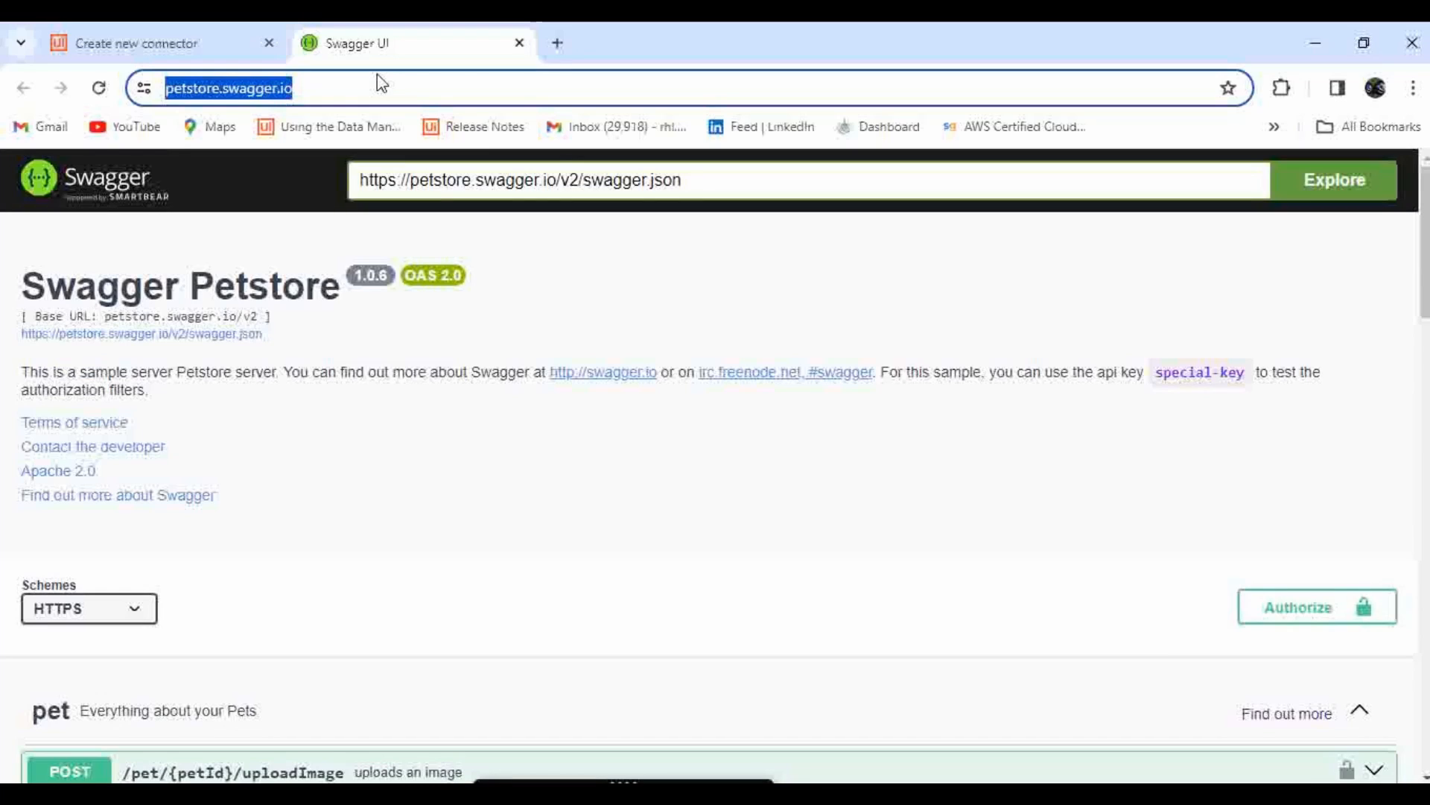
left_click(206, 55)
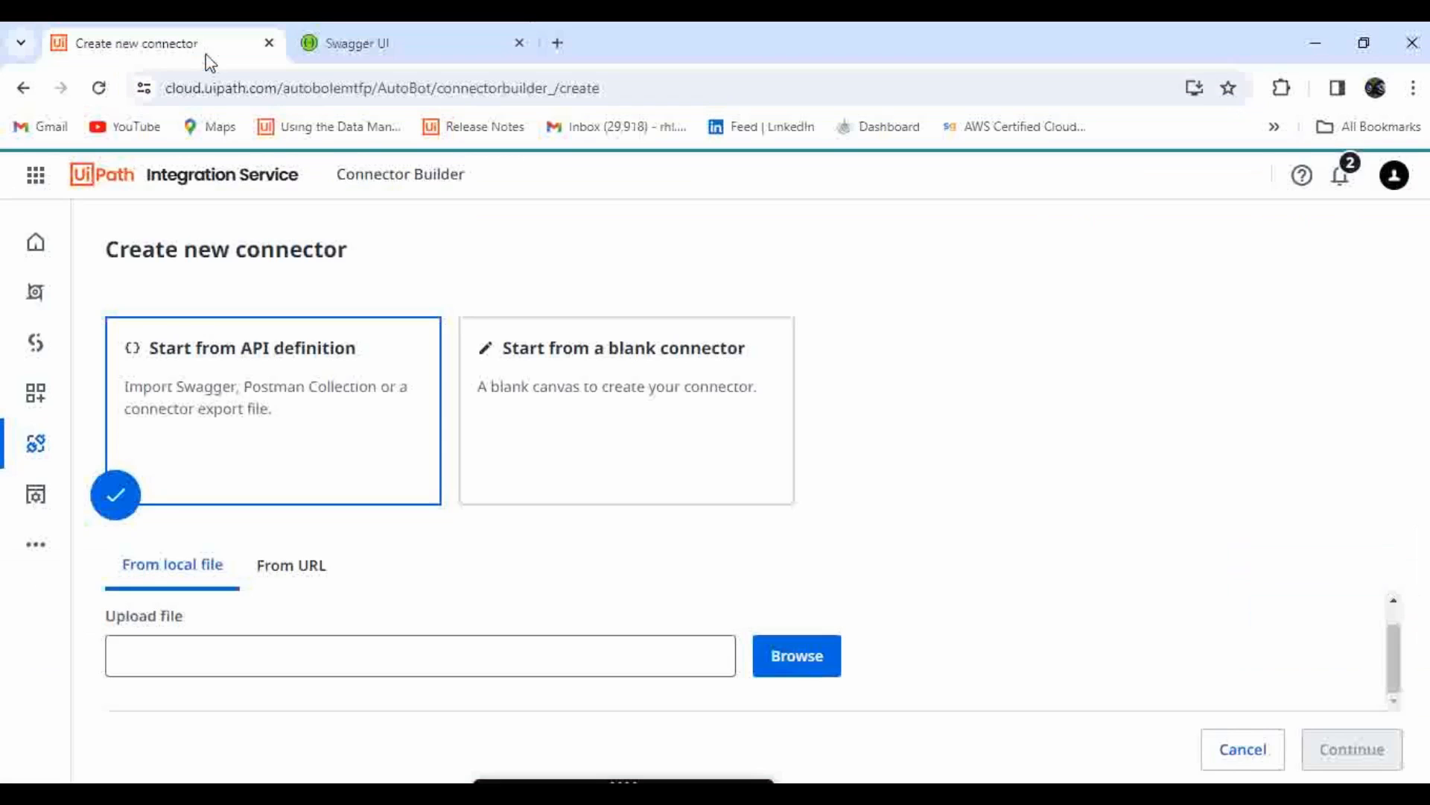
left_click(418, 54)
left_click(136, 43)
left_click(310, 573)
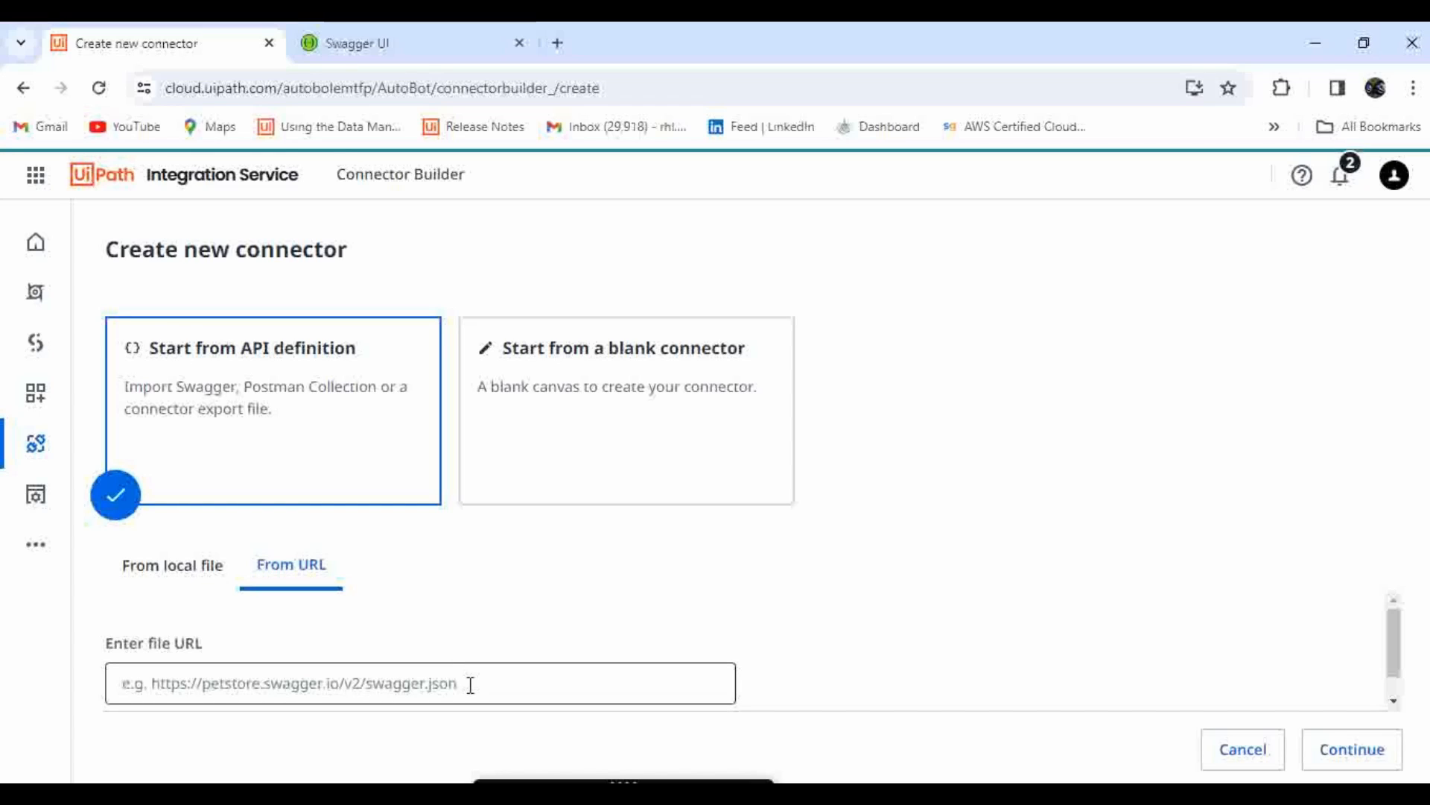
left_click(183, 566)
scroll(597, 633, "down", 1)
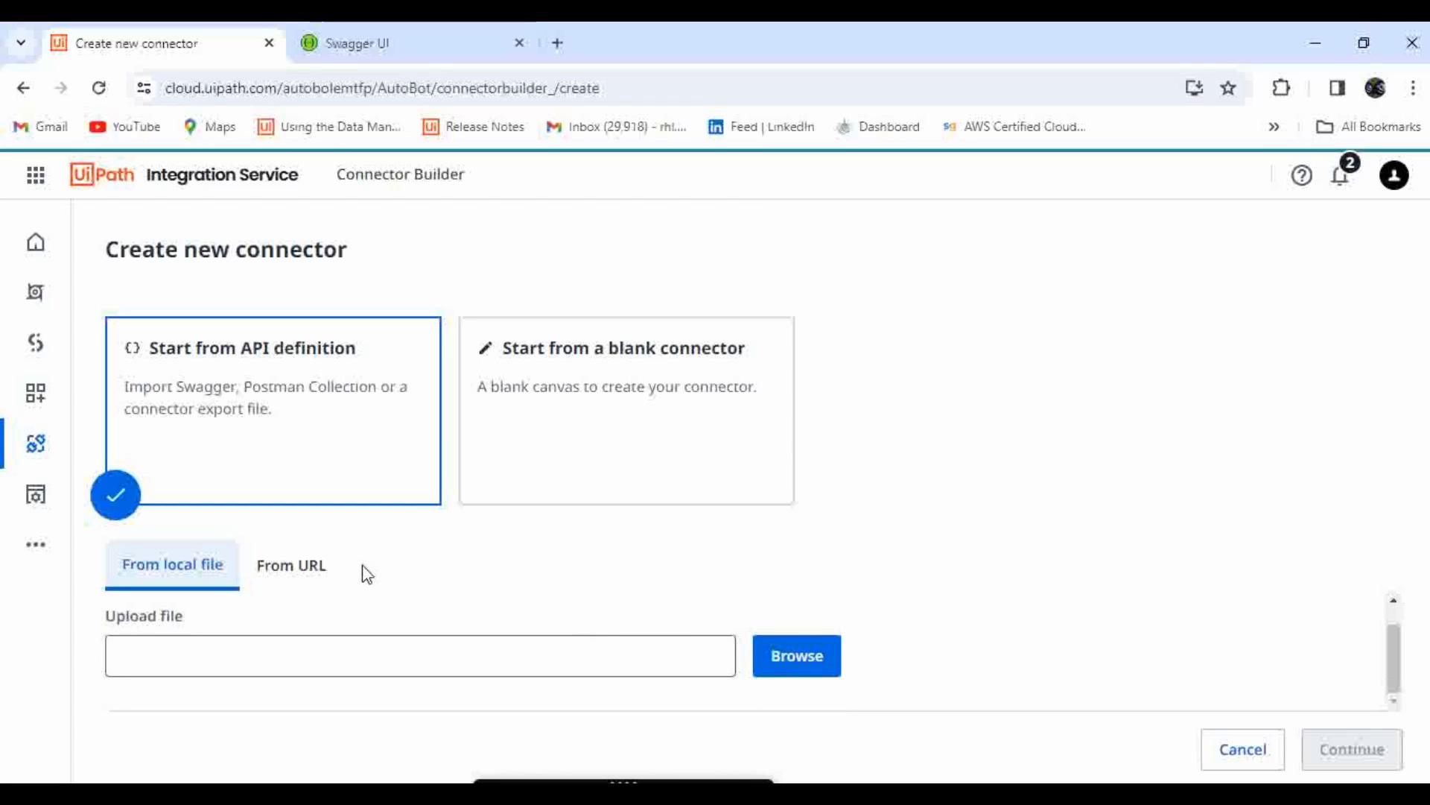
left_click(320, 570)
left_click(432, 47)
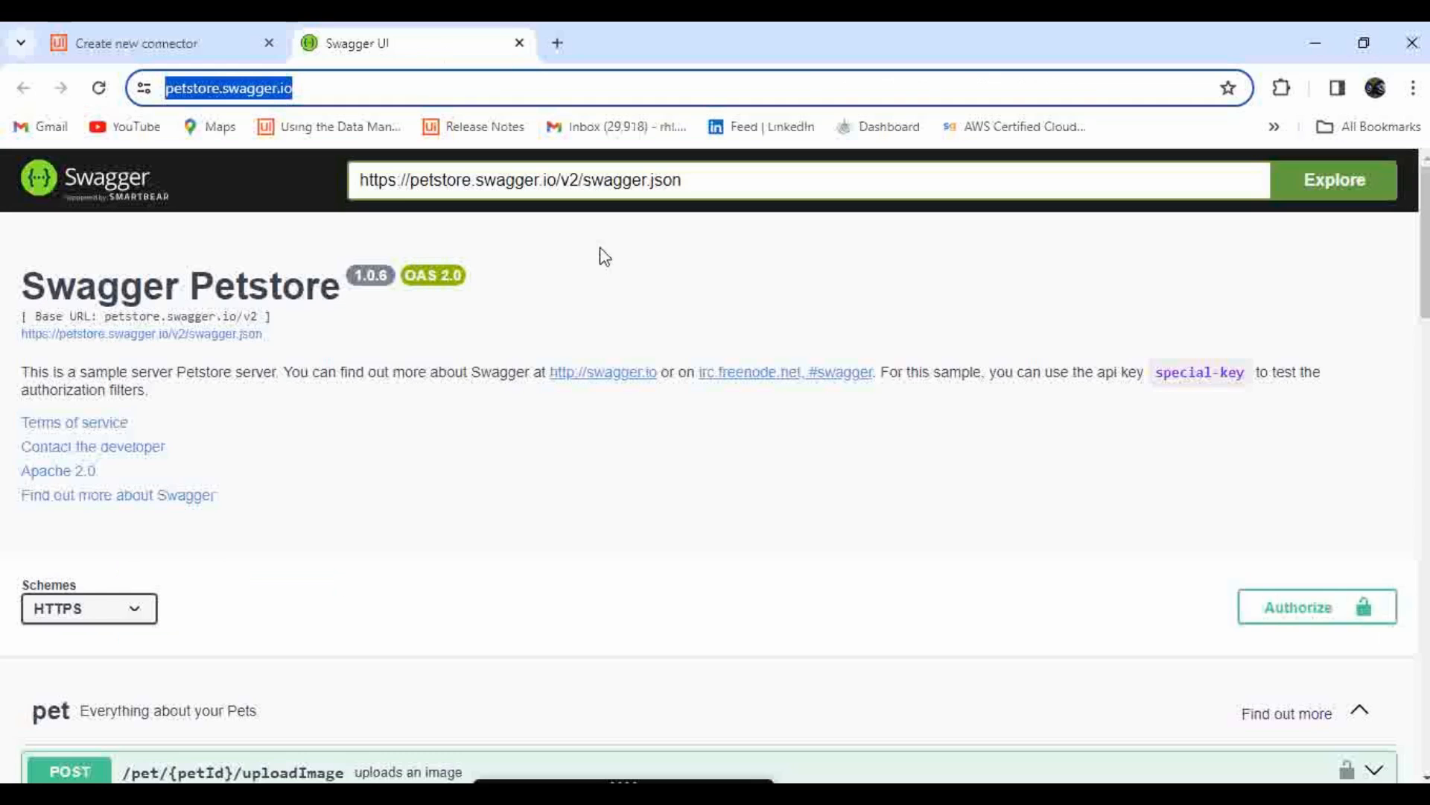
left_click_drag(263, 336, 40, 333)
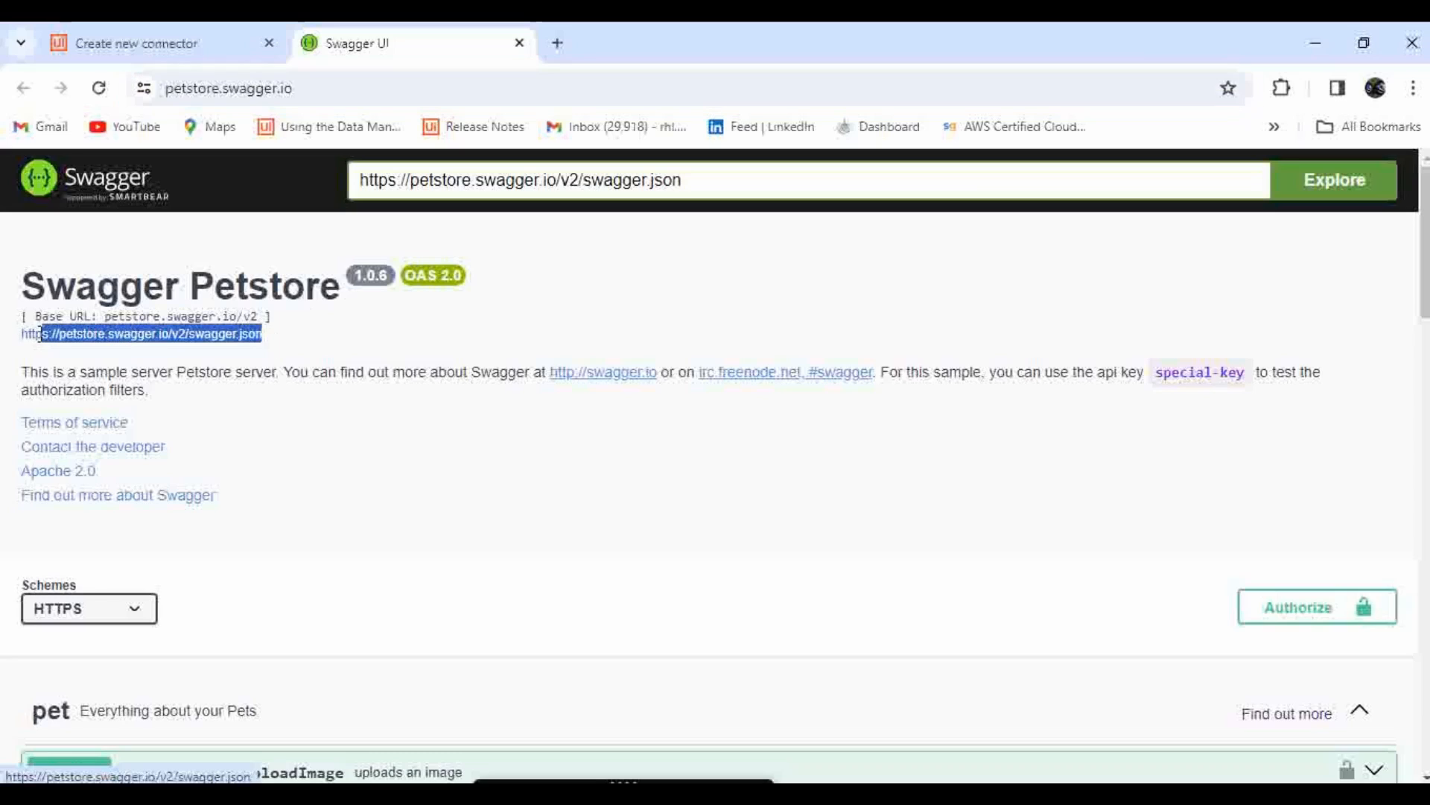
left_click(141, 43)
left_click(383, 680)
type("https://petstore.swagger.io/v2/swagger.json")
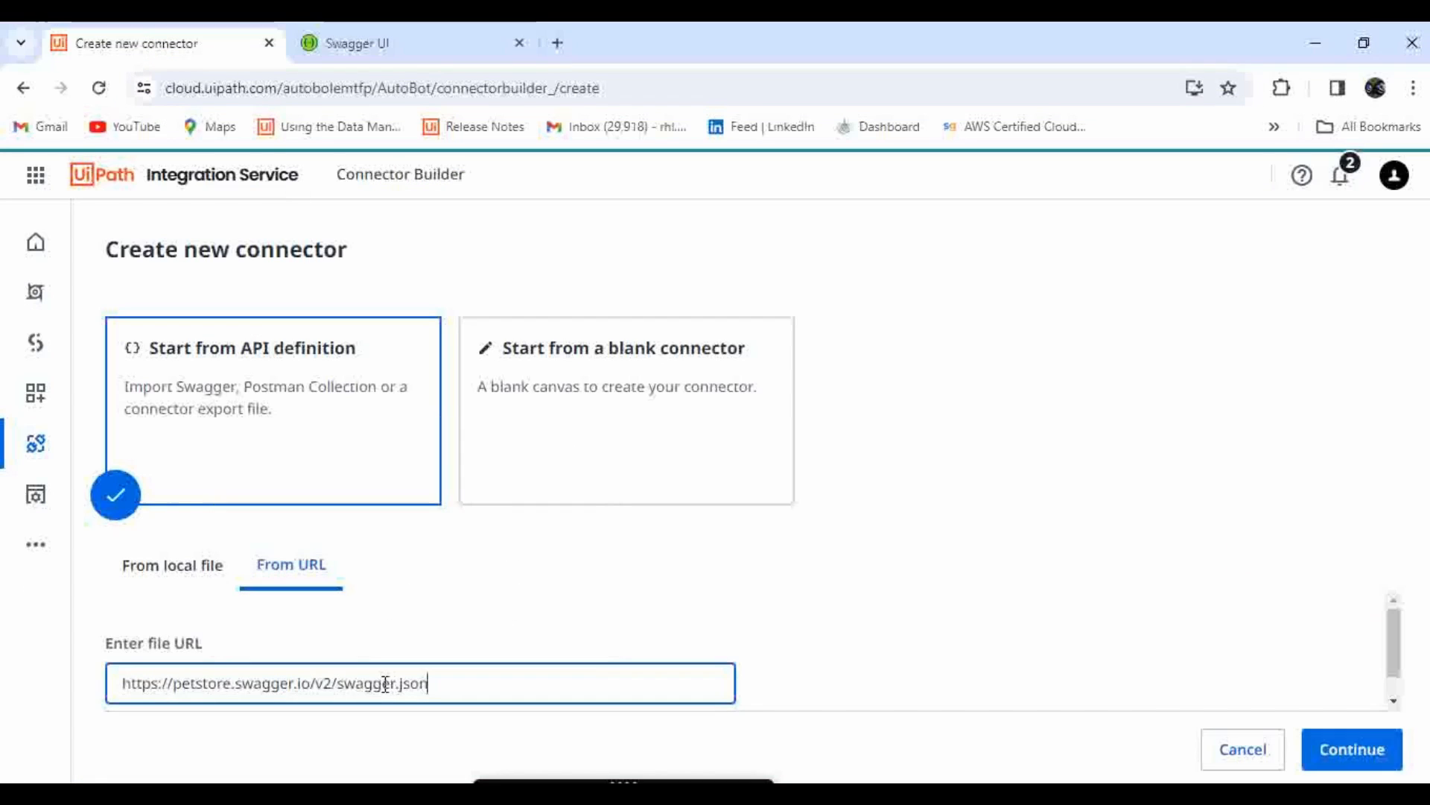
left_click(857, 639)
scroll(857, 639, "down", 1)
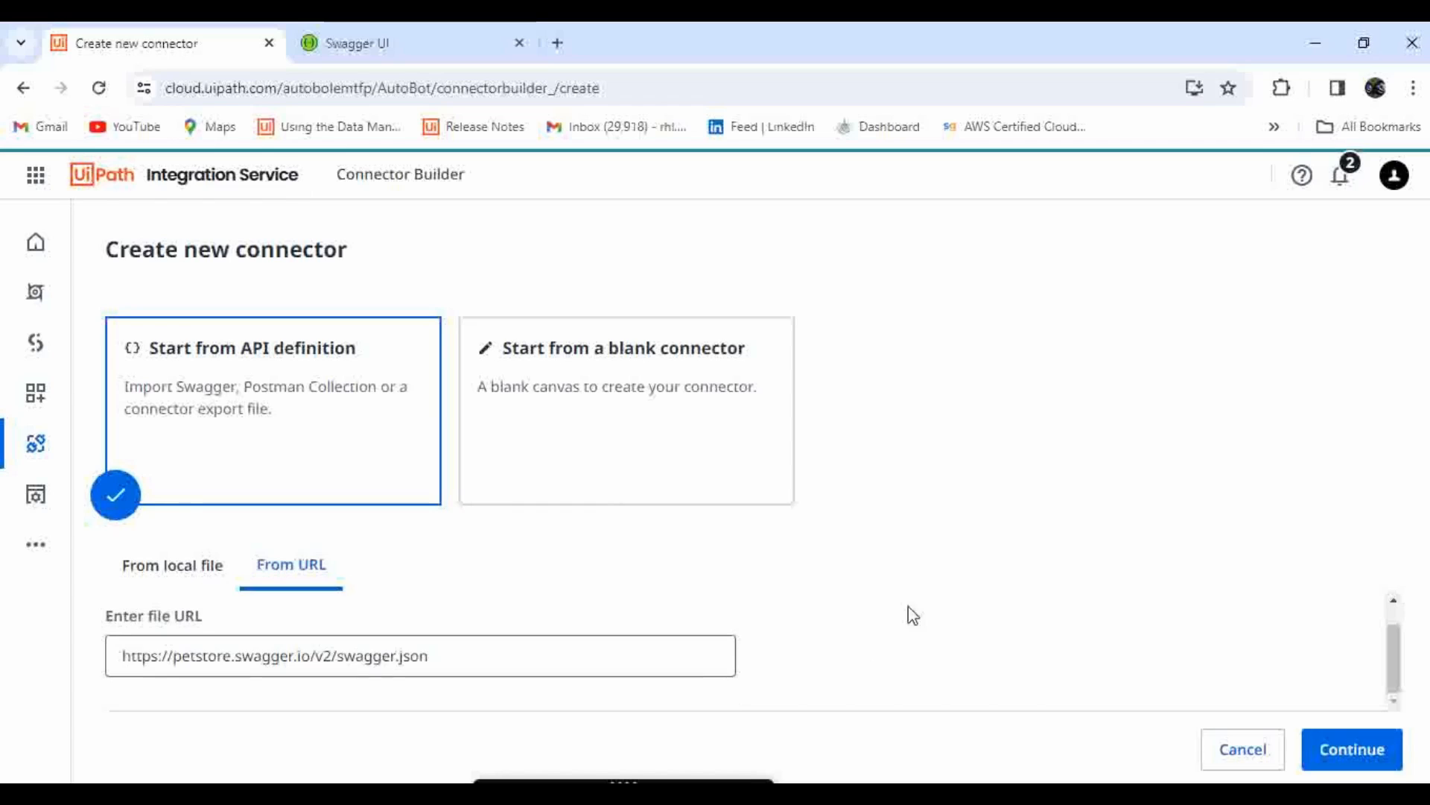
Load the API definition for import and compare the resources found in it with the endpoints on the Swagger Petstore page
left_click(1326, 757)
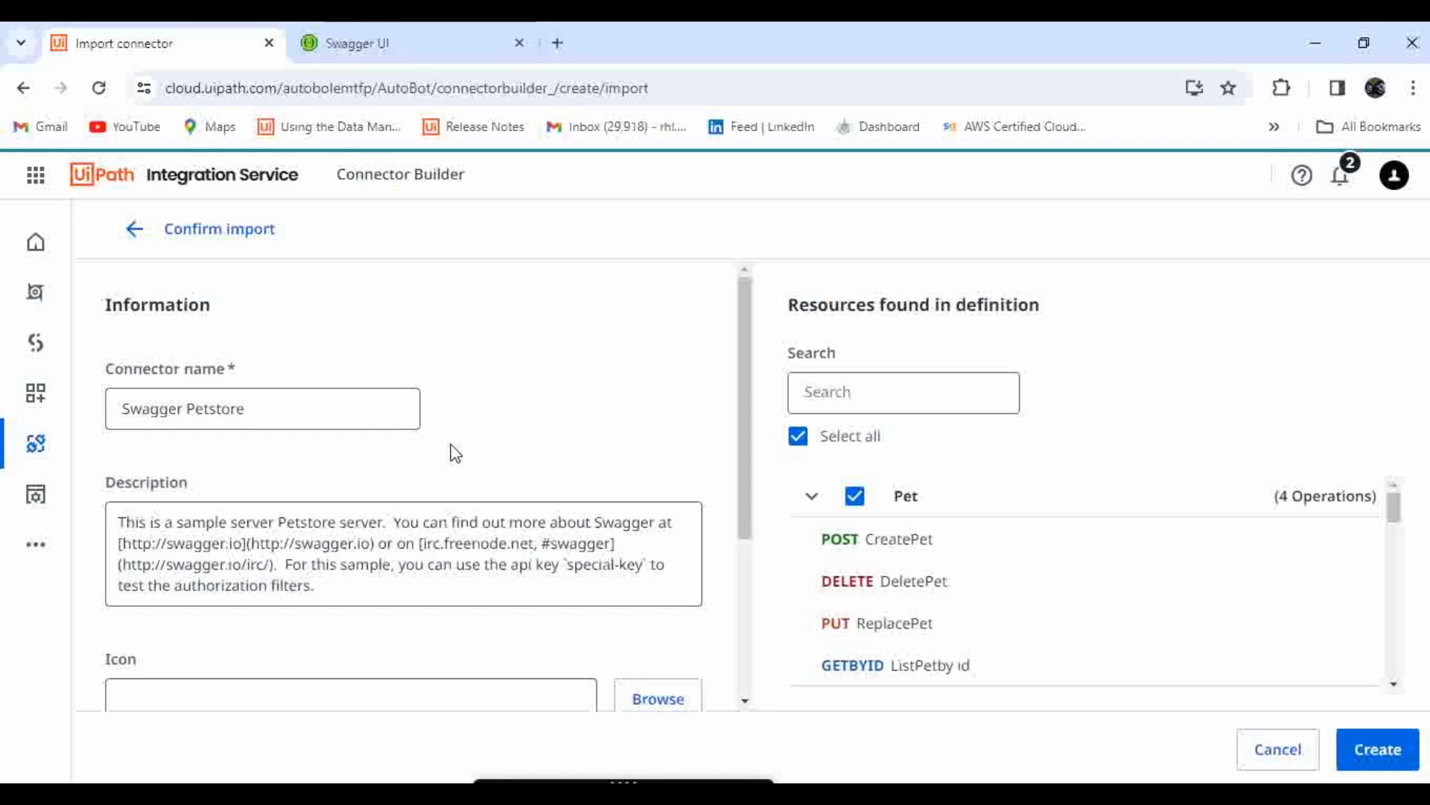
scroll(456, 453, "down", 1)
scroll(1032, 539, "down", 7)
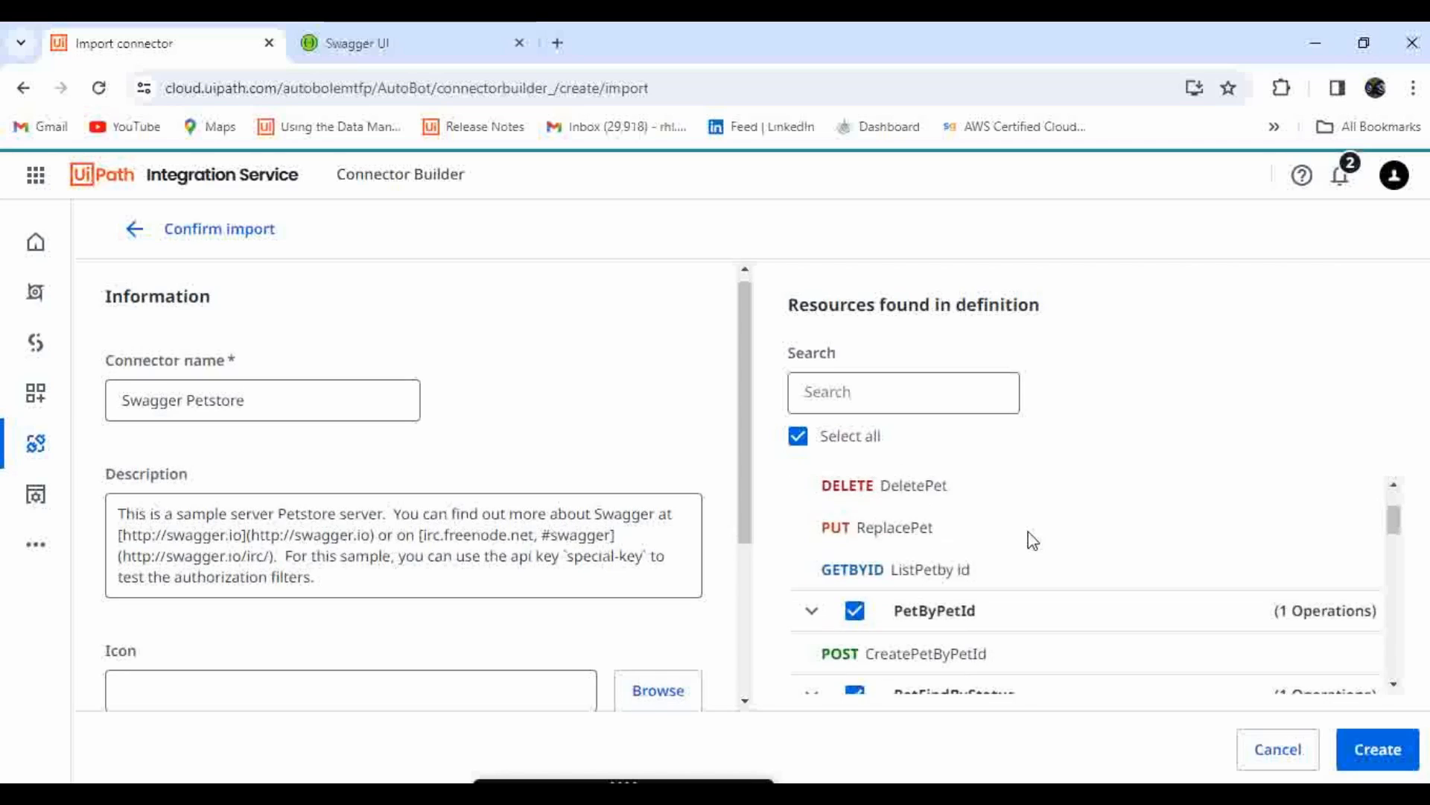
scroll(1032, 539, "down", 10)
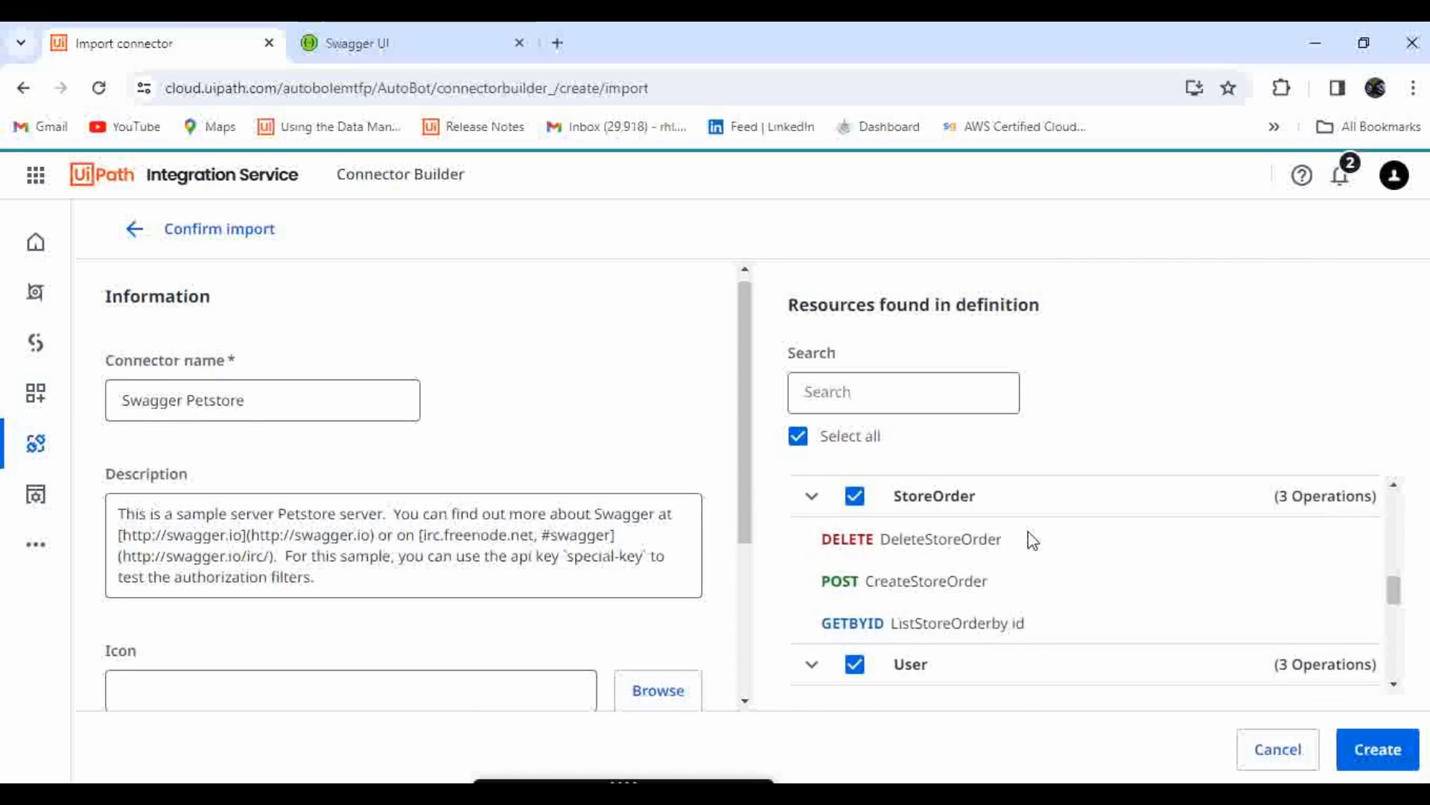
scroll(1032, 539, "down", 2)
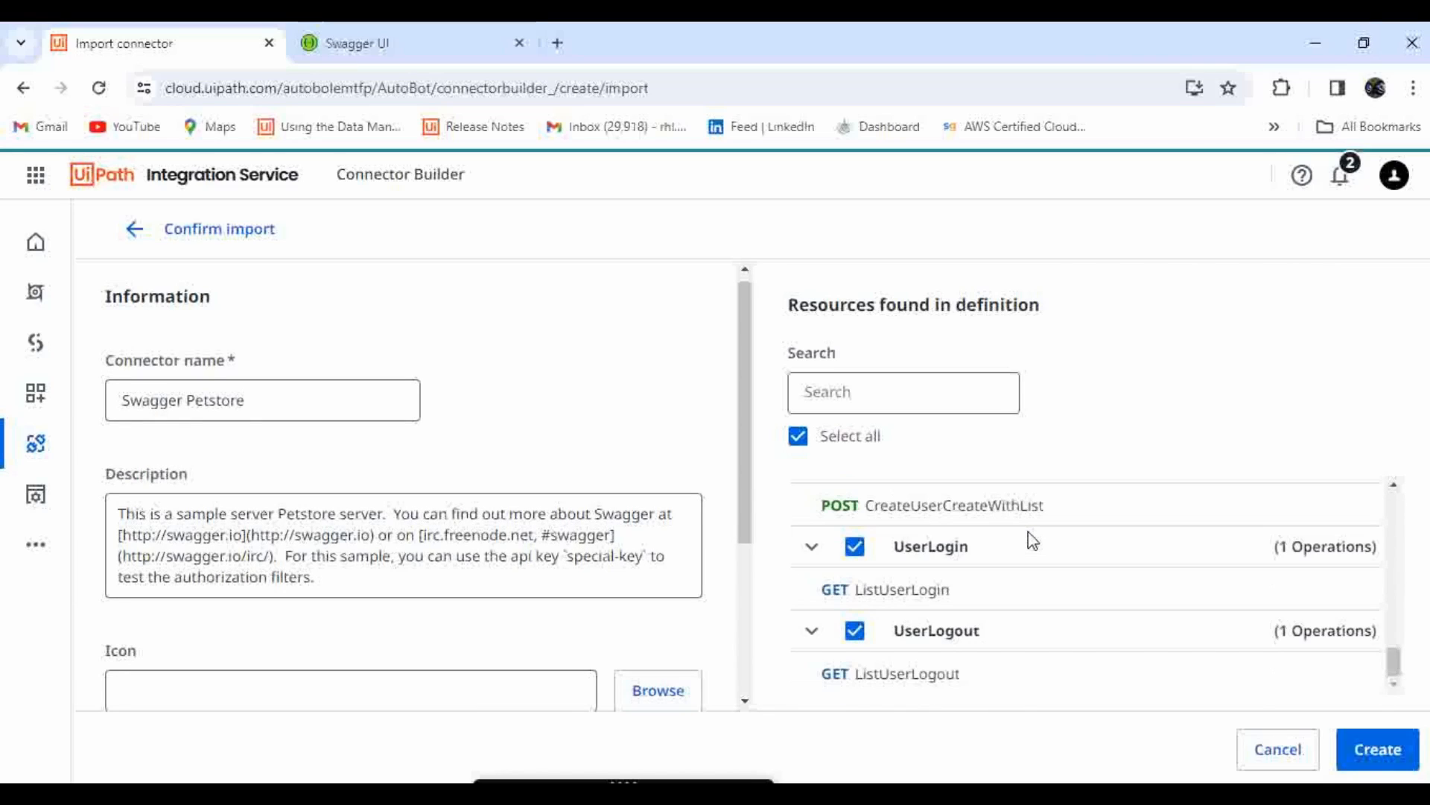
left_click(401, 44)
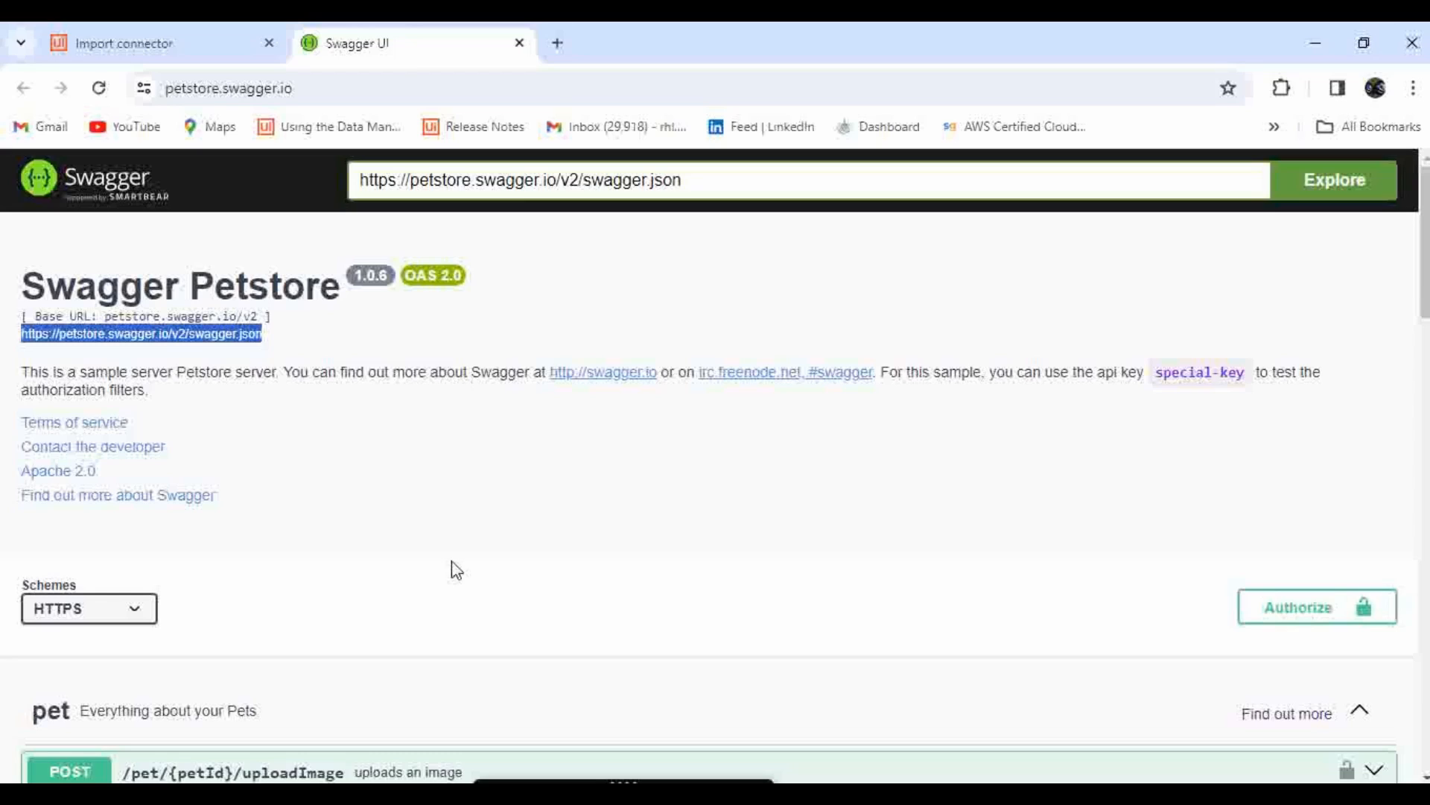
scroll(452, 564, "down", 20)
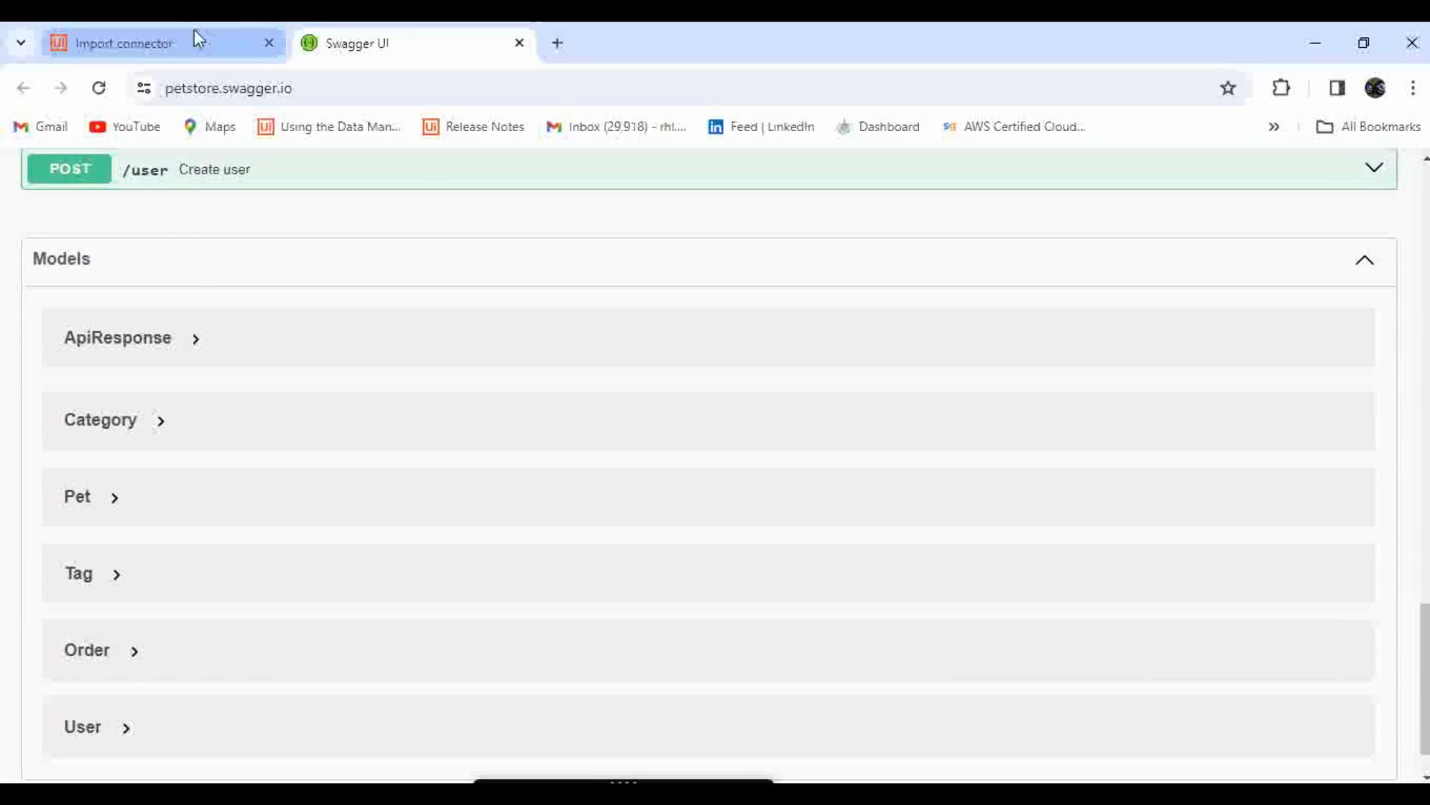
left_click(197, 39)
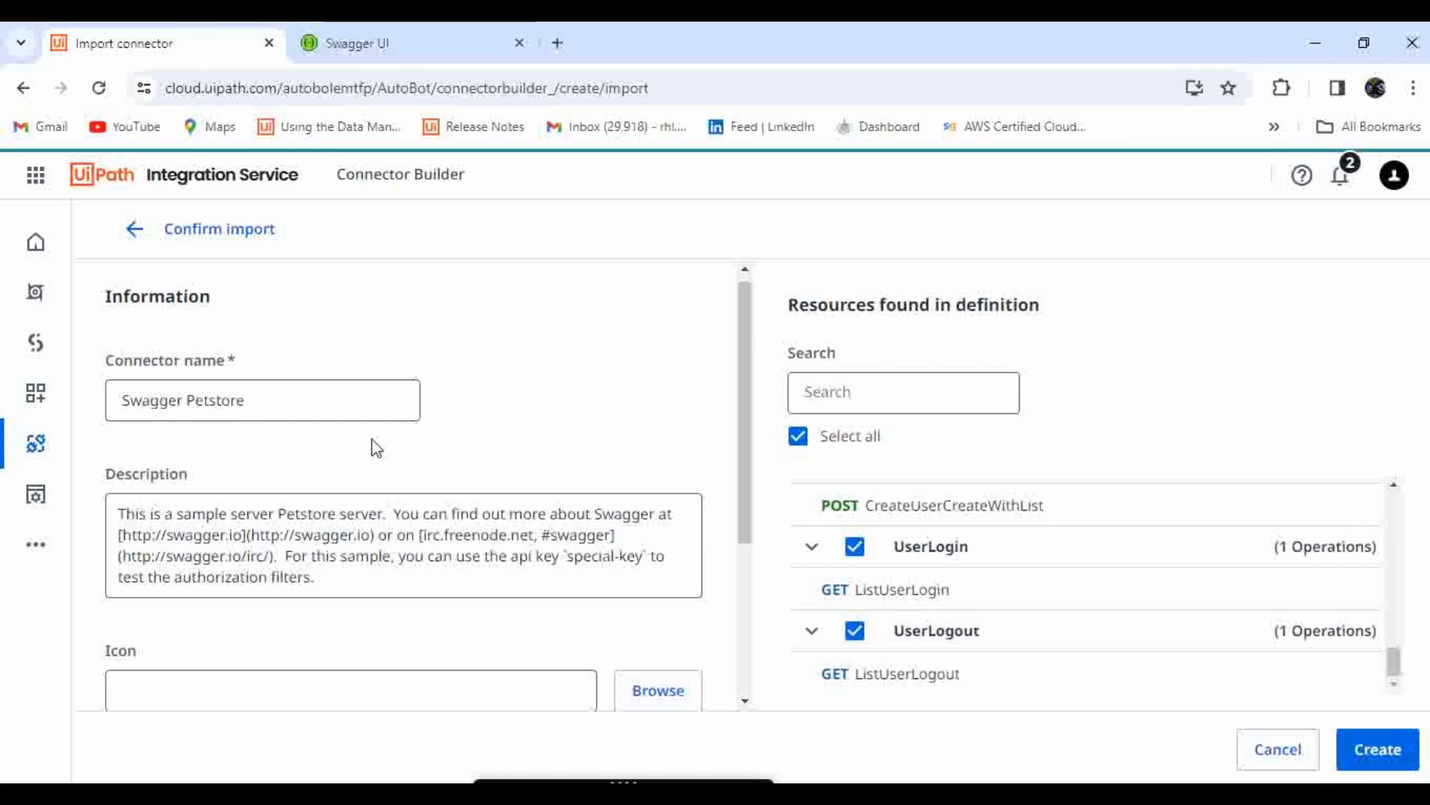
scroll(376, 447, "down", 2)
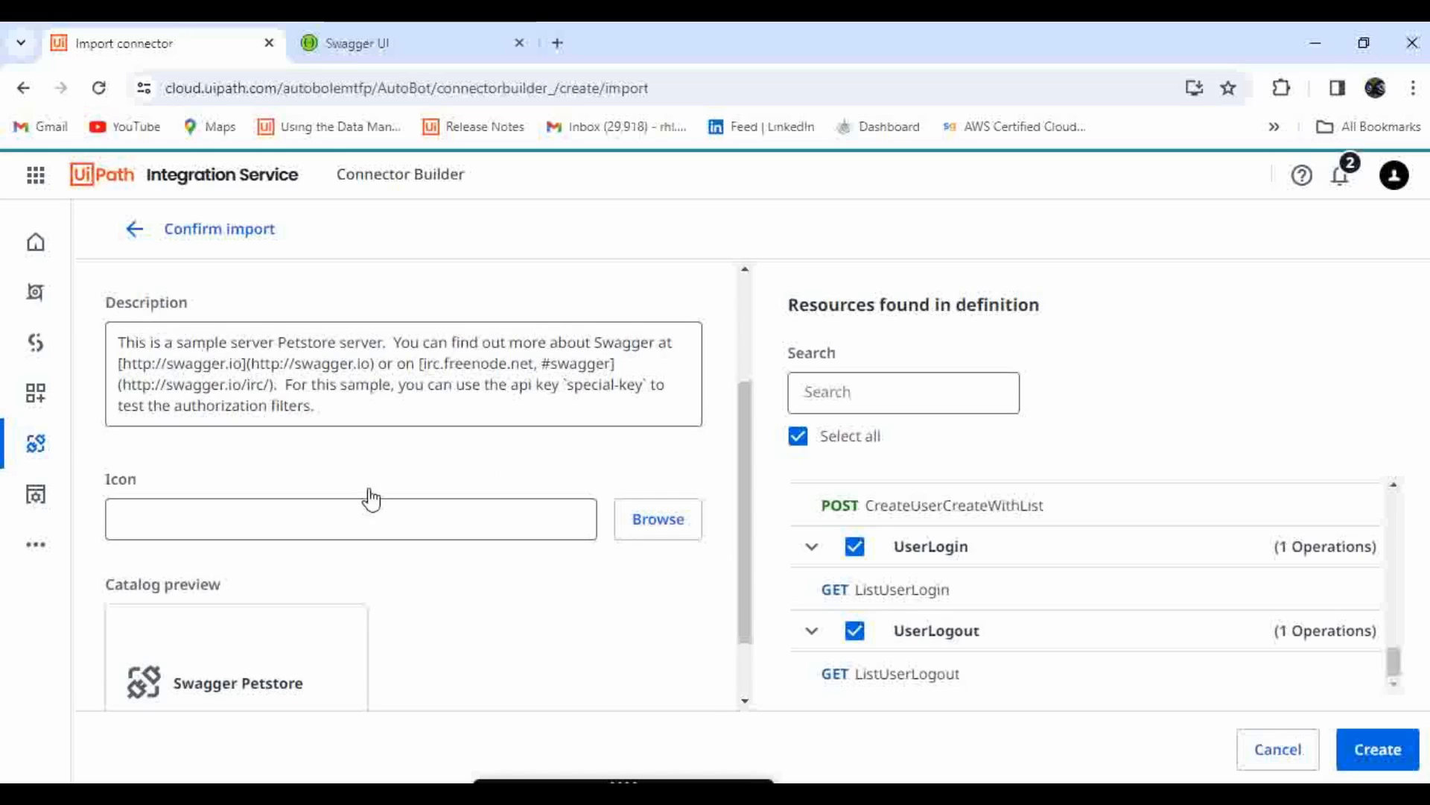
left_click(660, 535)
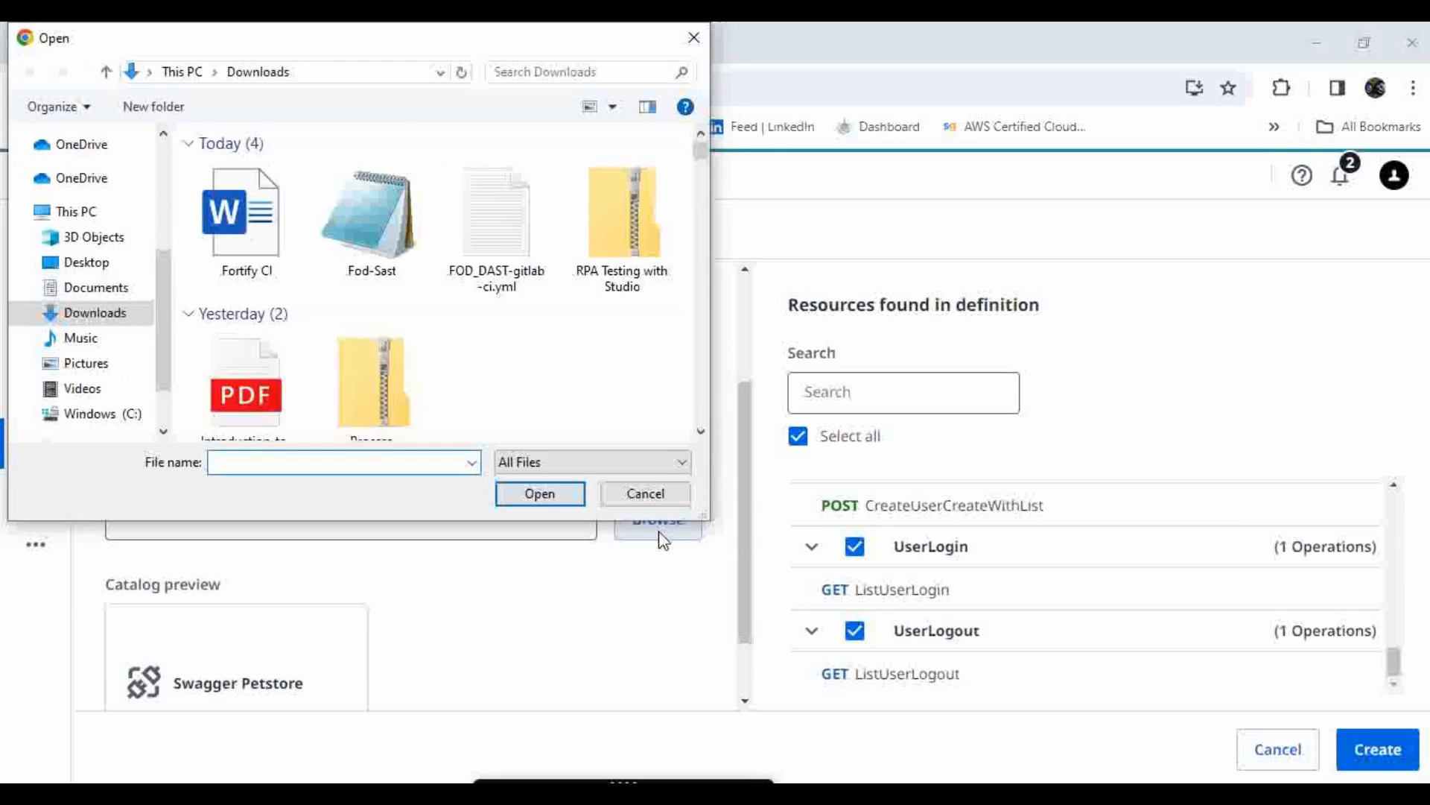
scroll(485, 357, "down", 3)
scroll(485, 352, "down", 5)
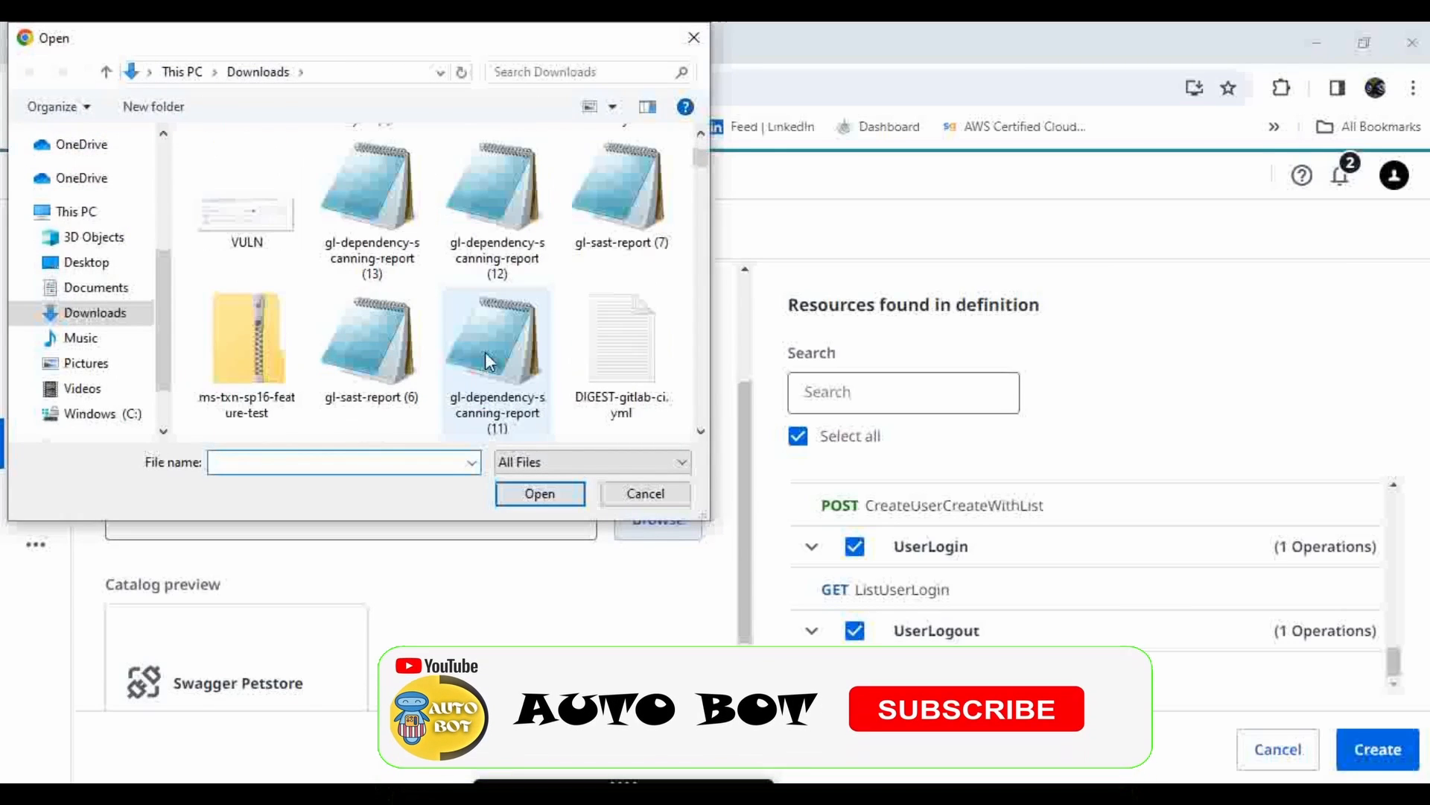
scroll(484, 352, "down", 3)
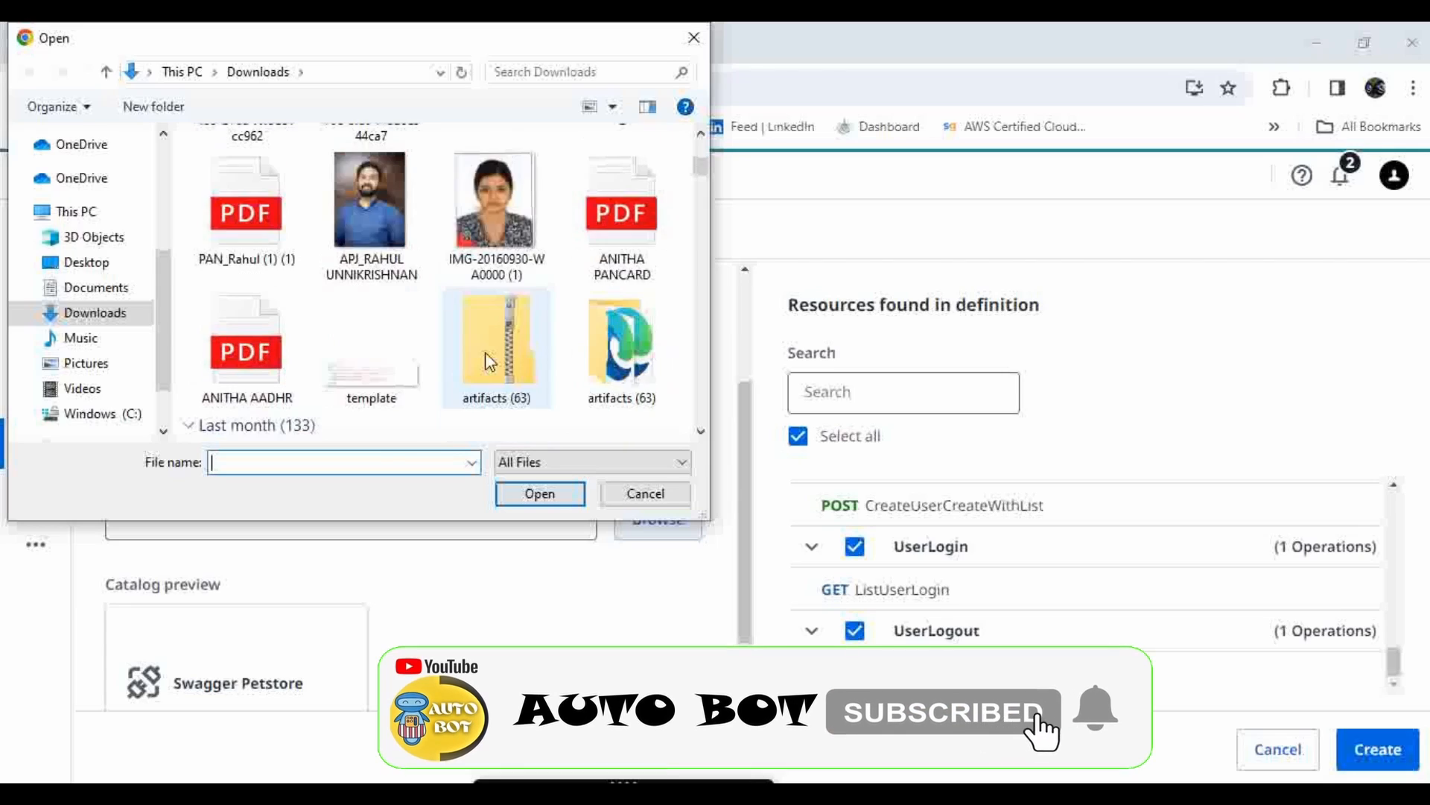
scroll(485, 352, "down", 3)
key("Escape")
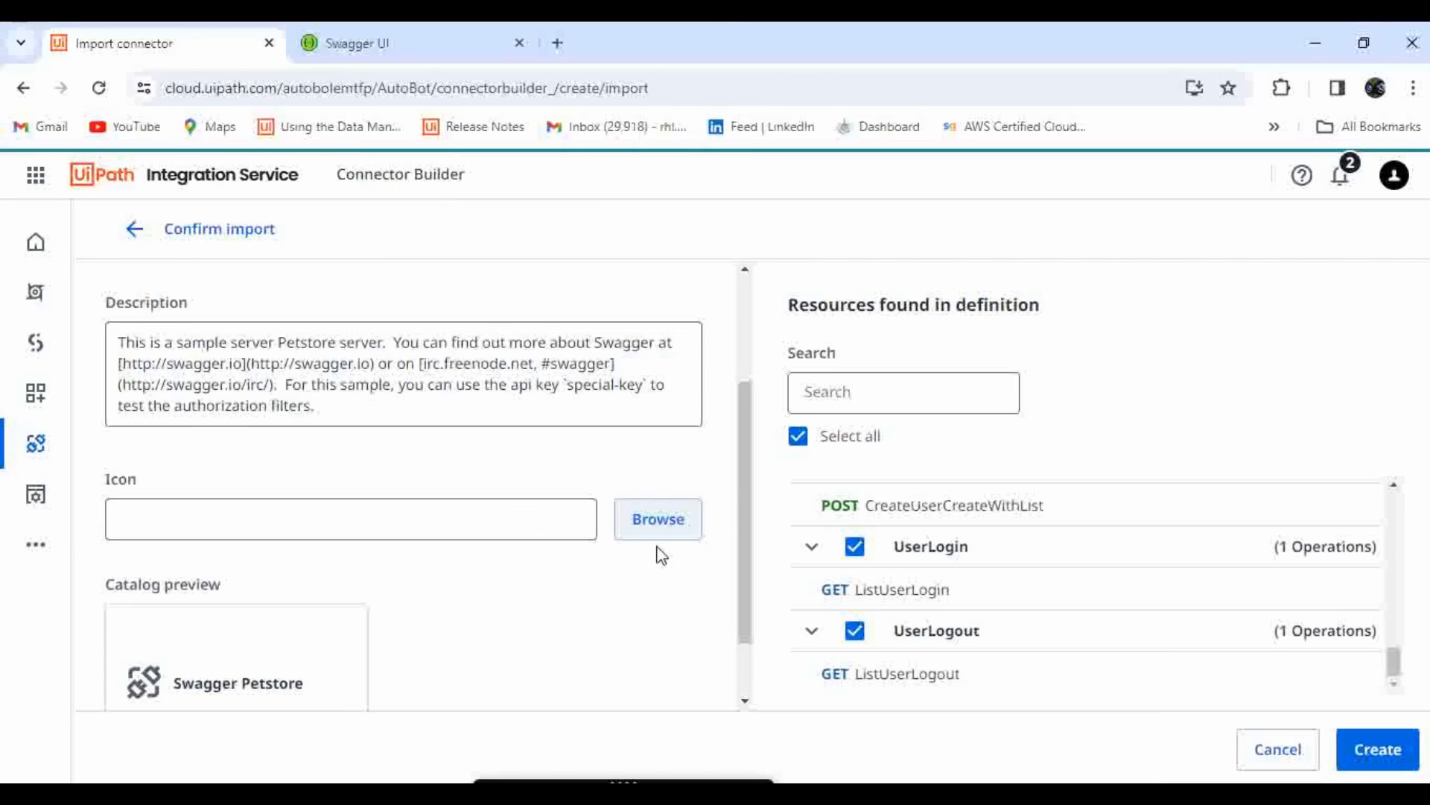
Create the Swagger Petstore connector with all found resources selected, and save its base API settings
scroll(628, 599, "down", 1)
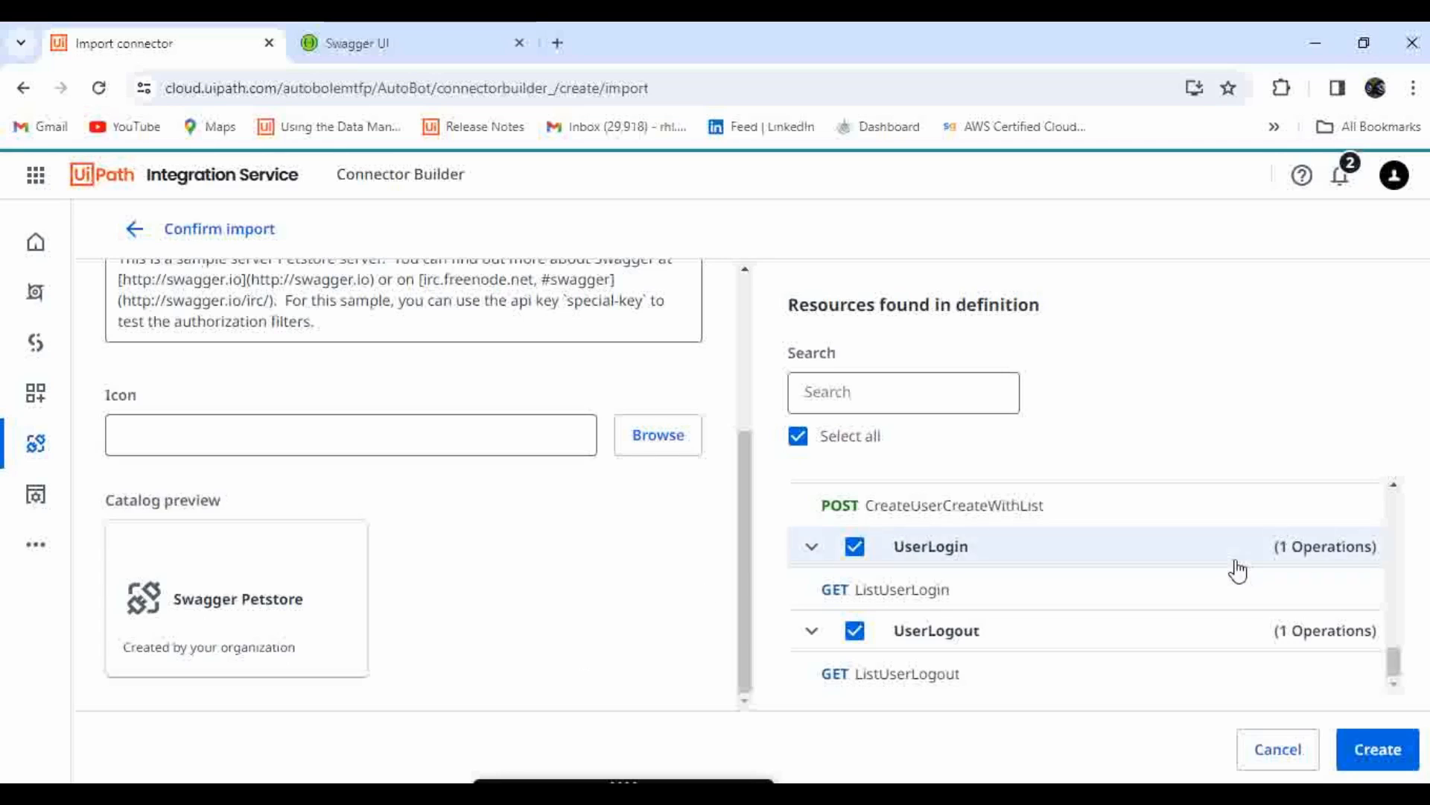
left_click(1390, 753)
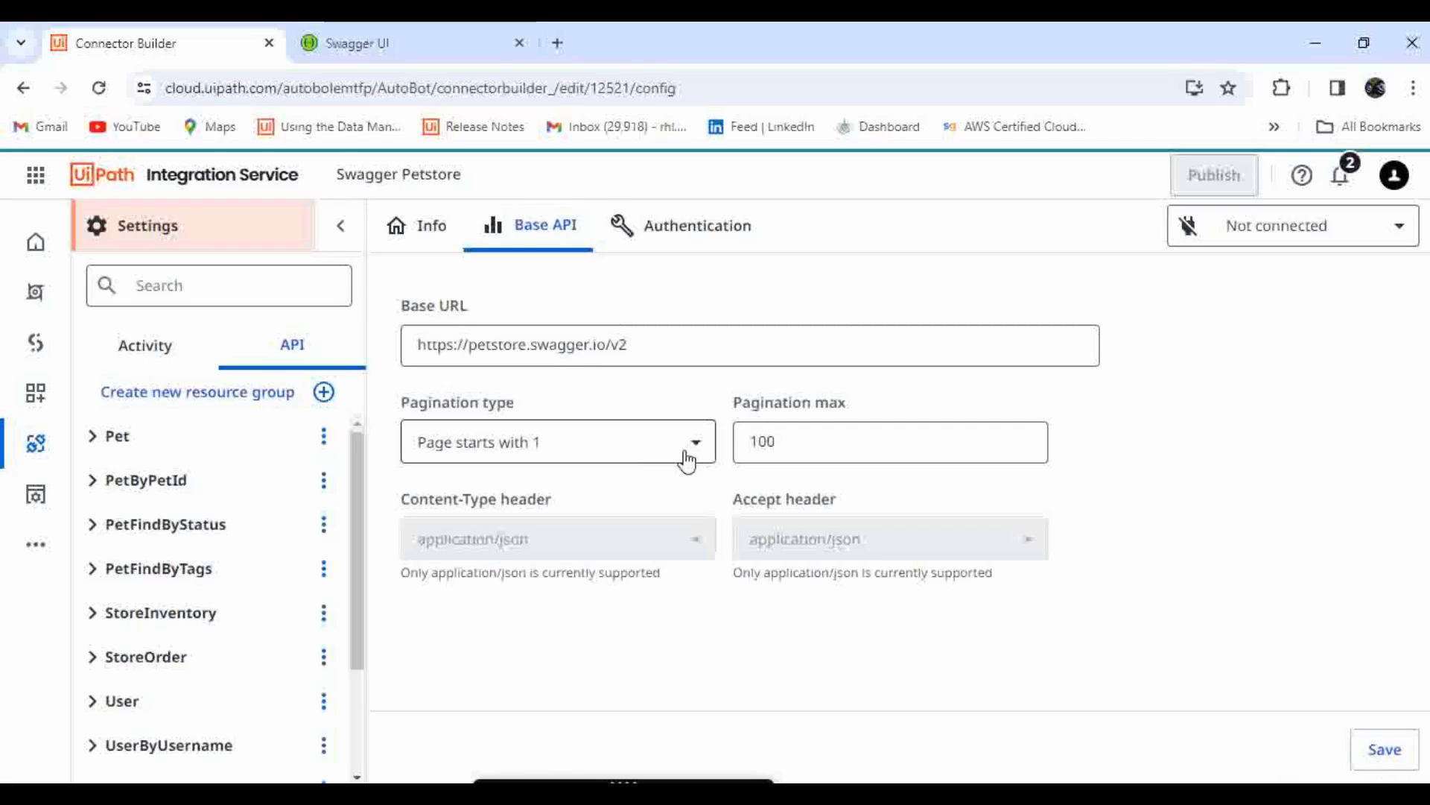
left_click(708, 456)
left_click(708, 449)
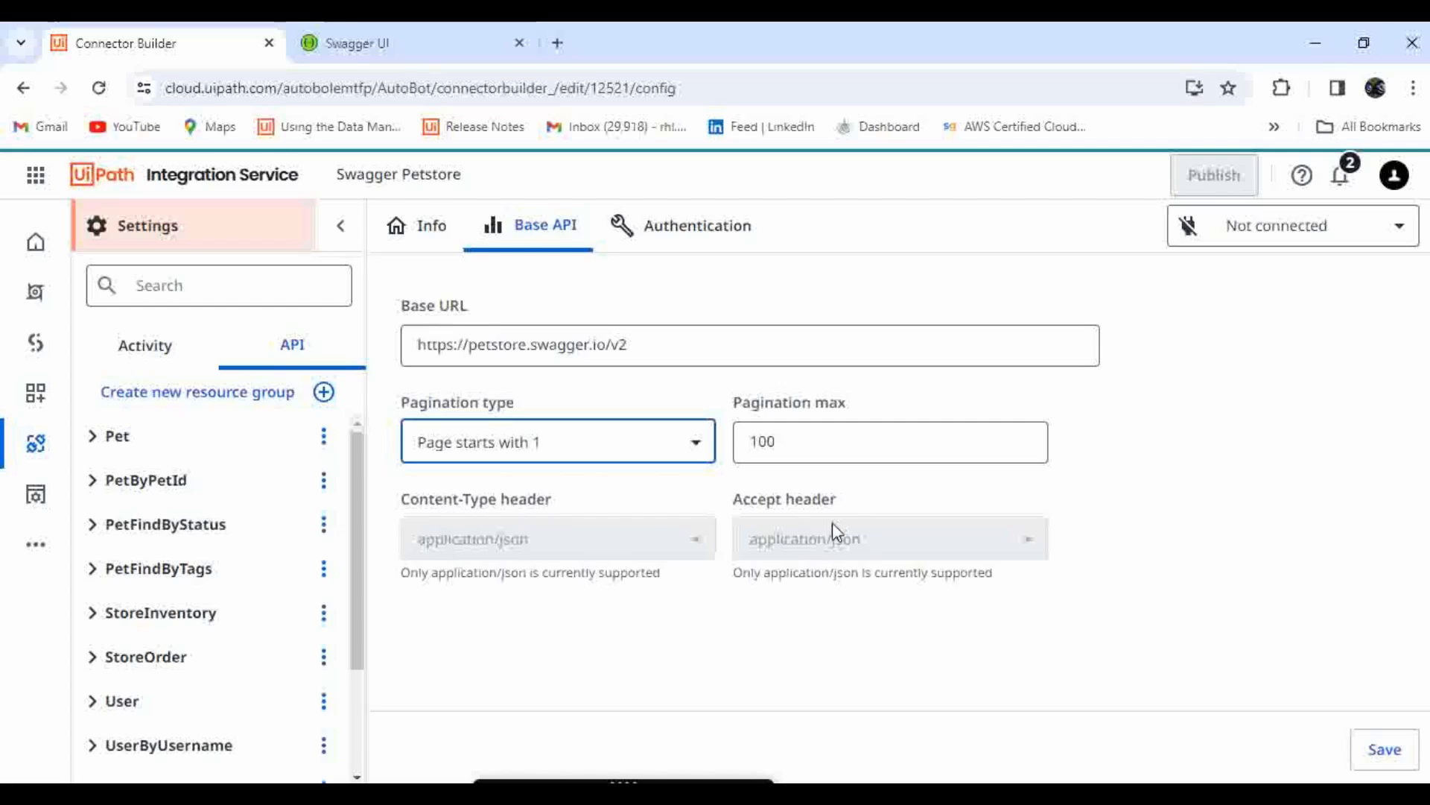
left_click(1384, 751)
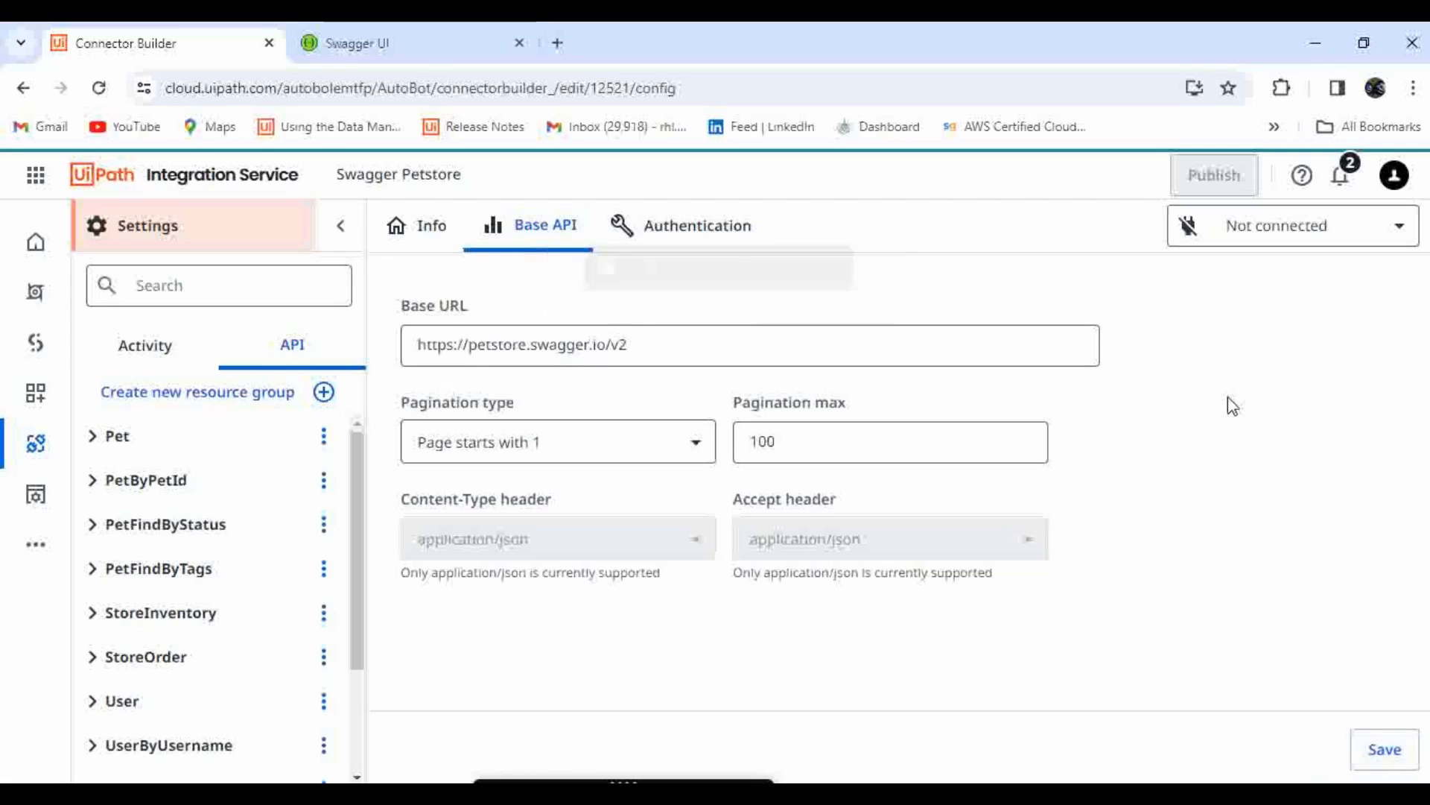
Examine the connector's authentication settings and the parameters required for the OAuth 2.0 Authorization code type
left_click(733, 225)
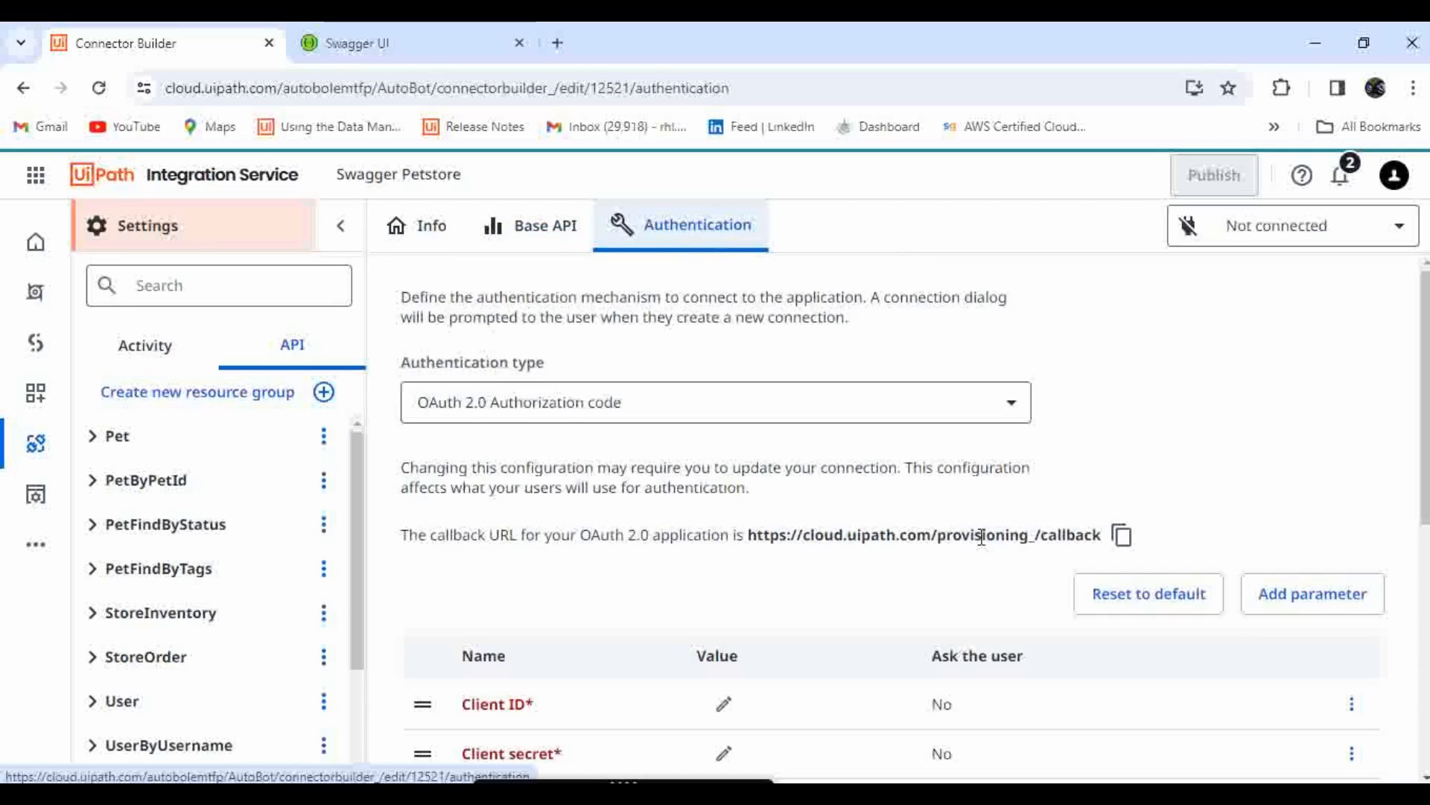
scroll(982, 536, "down", 2)
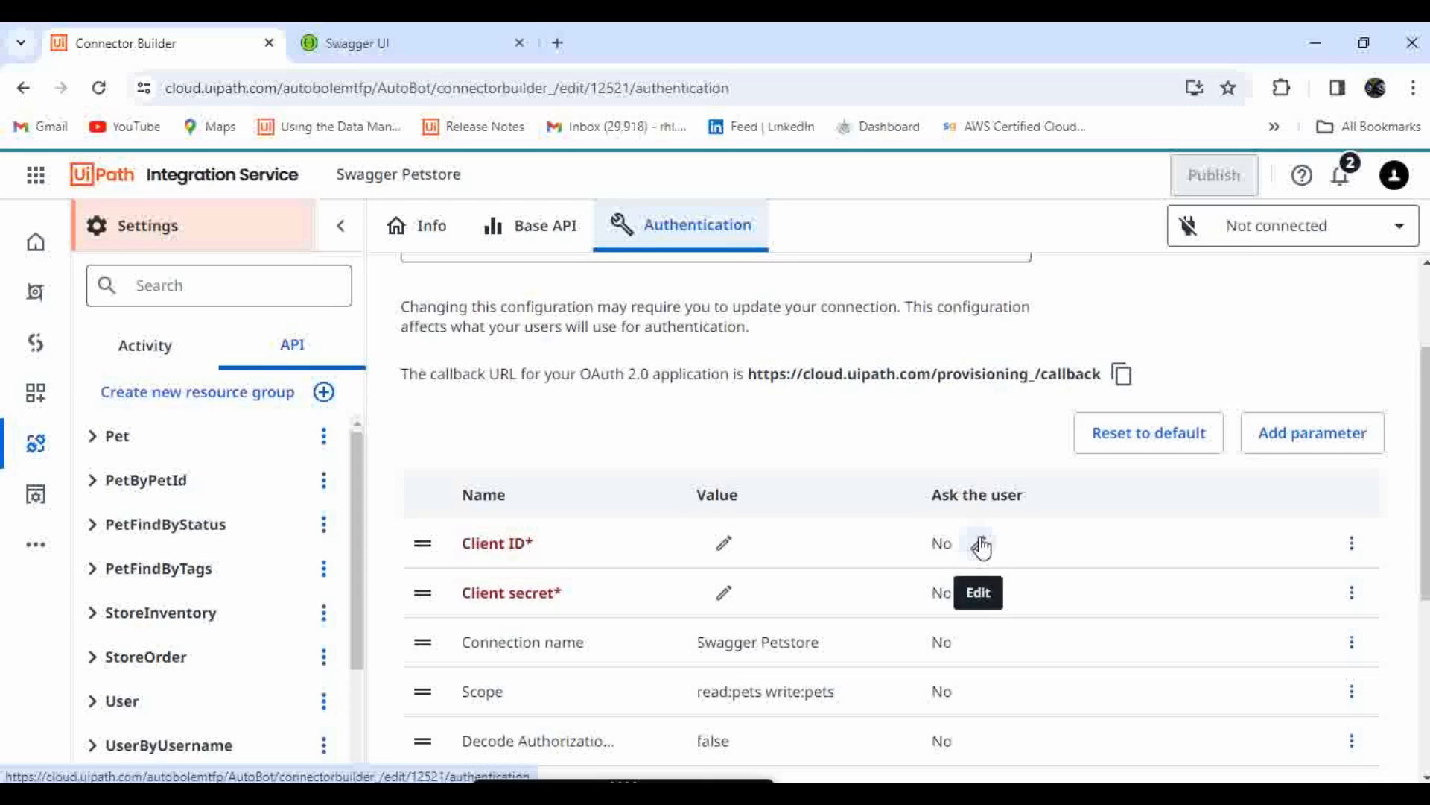
scroll(778, 452, "up", 2)
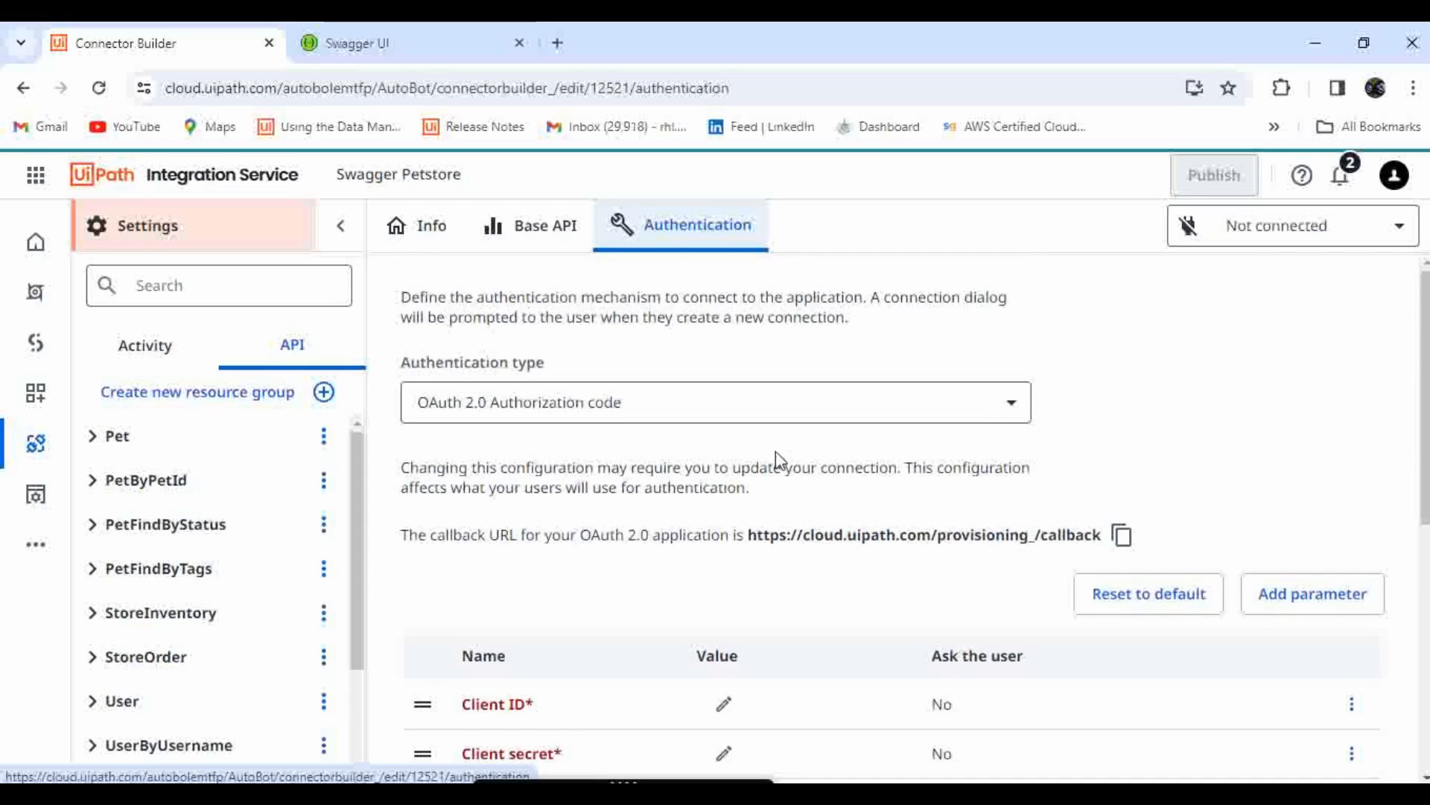
scroll(776, 458, "down", 1)
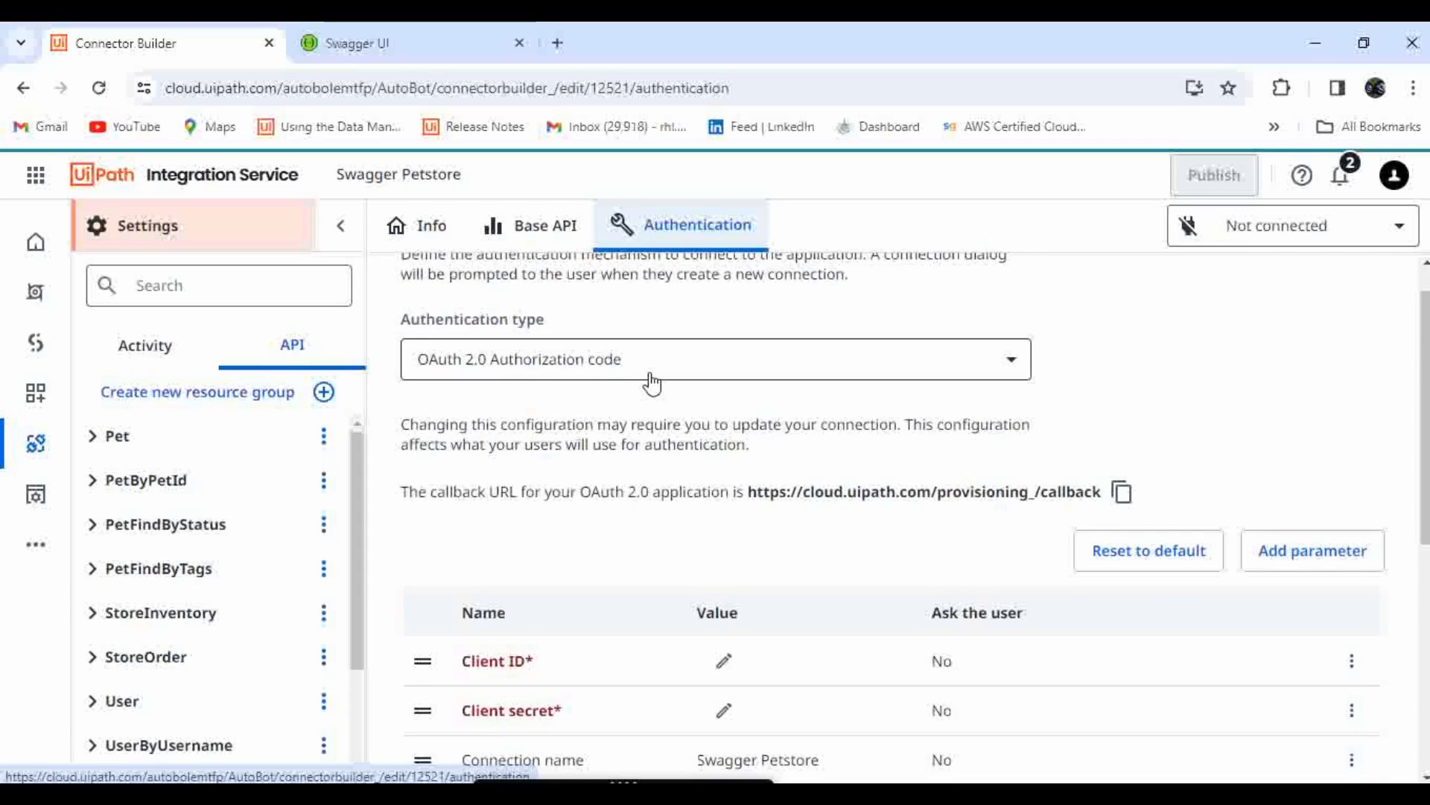
scroll(648, 488, "down", 2)
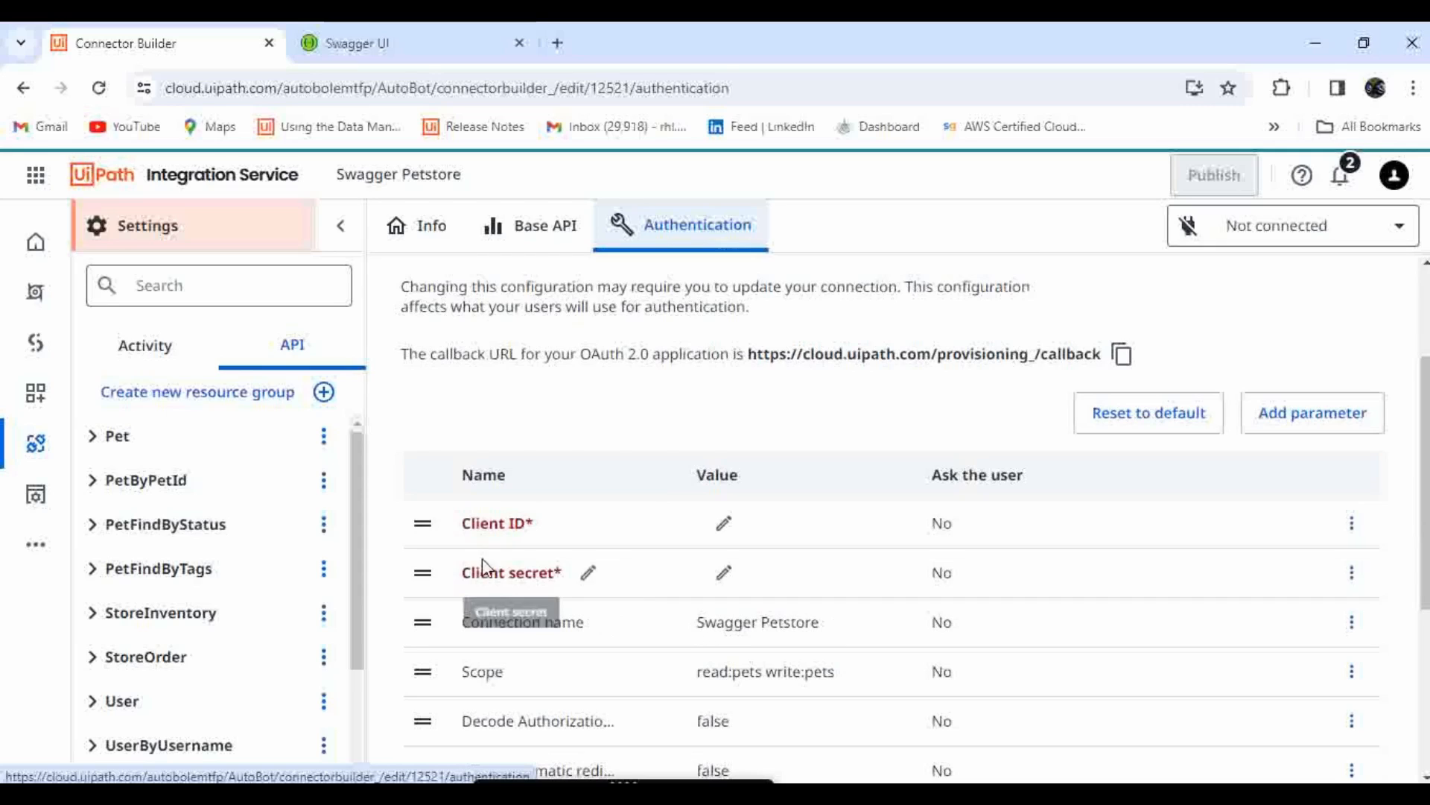
scroll(738, 647, "down", 2)
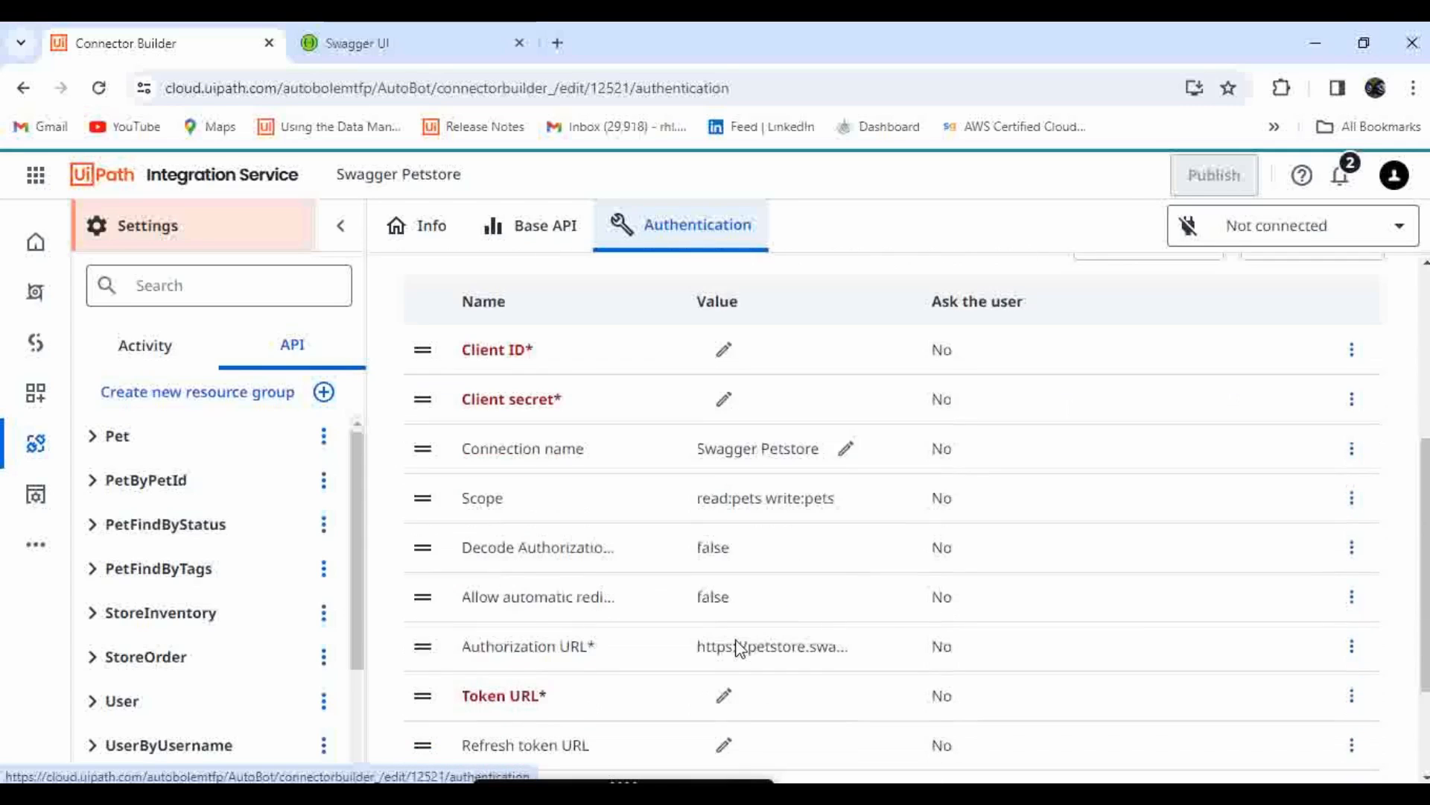
scroll(737, 641, "down", 2)
scroll(857, 546, "up", 6)
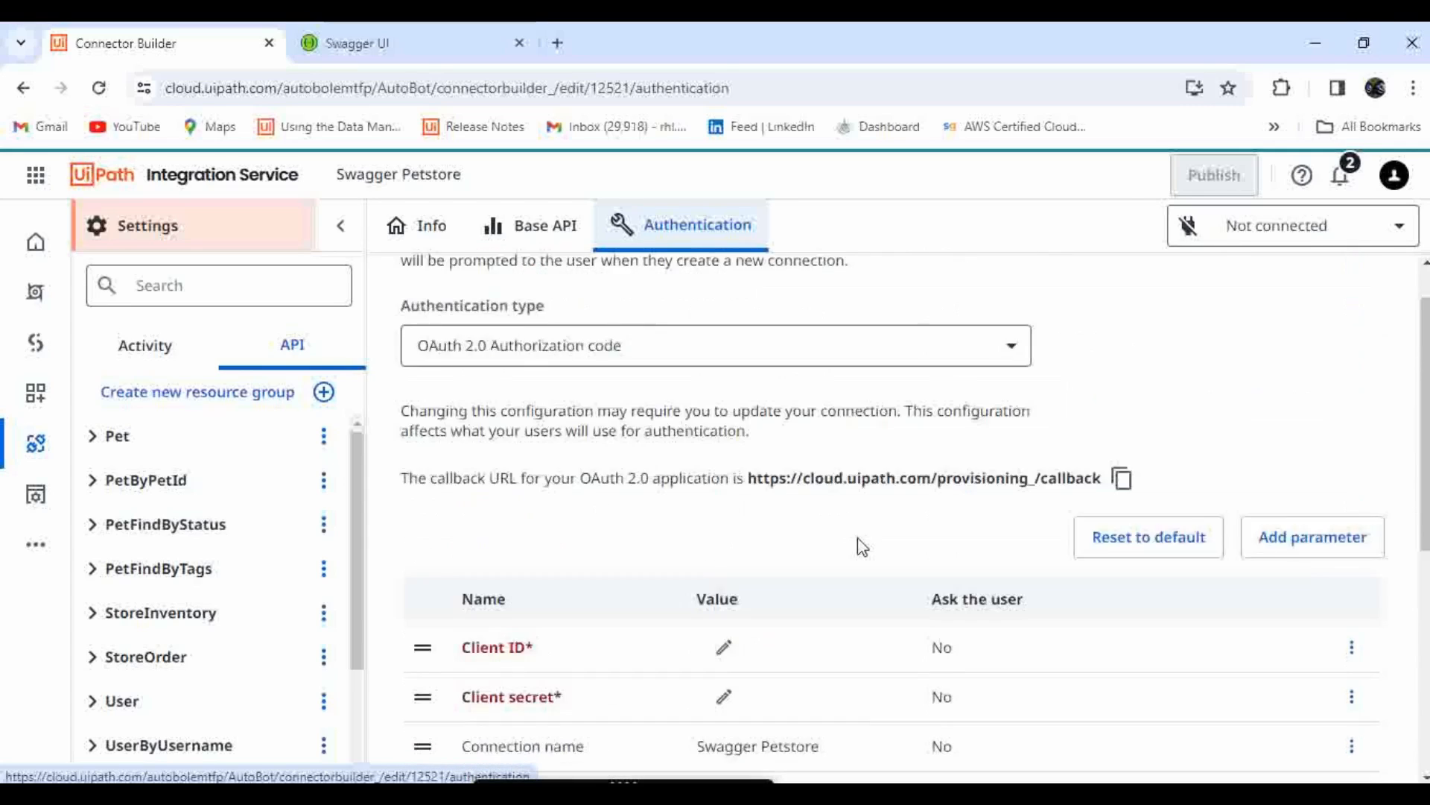
Set the connector's authentication type to API key
left_click(976, 403)
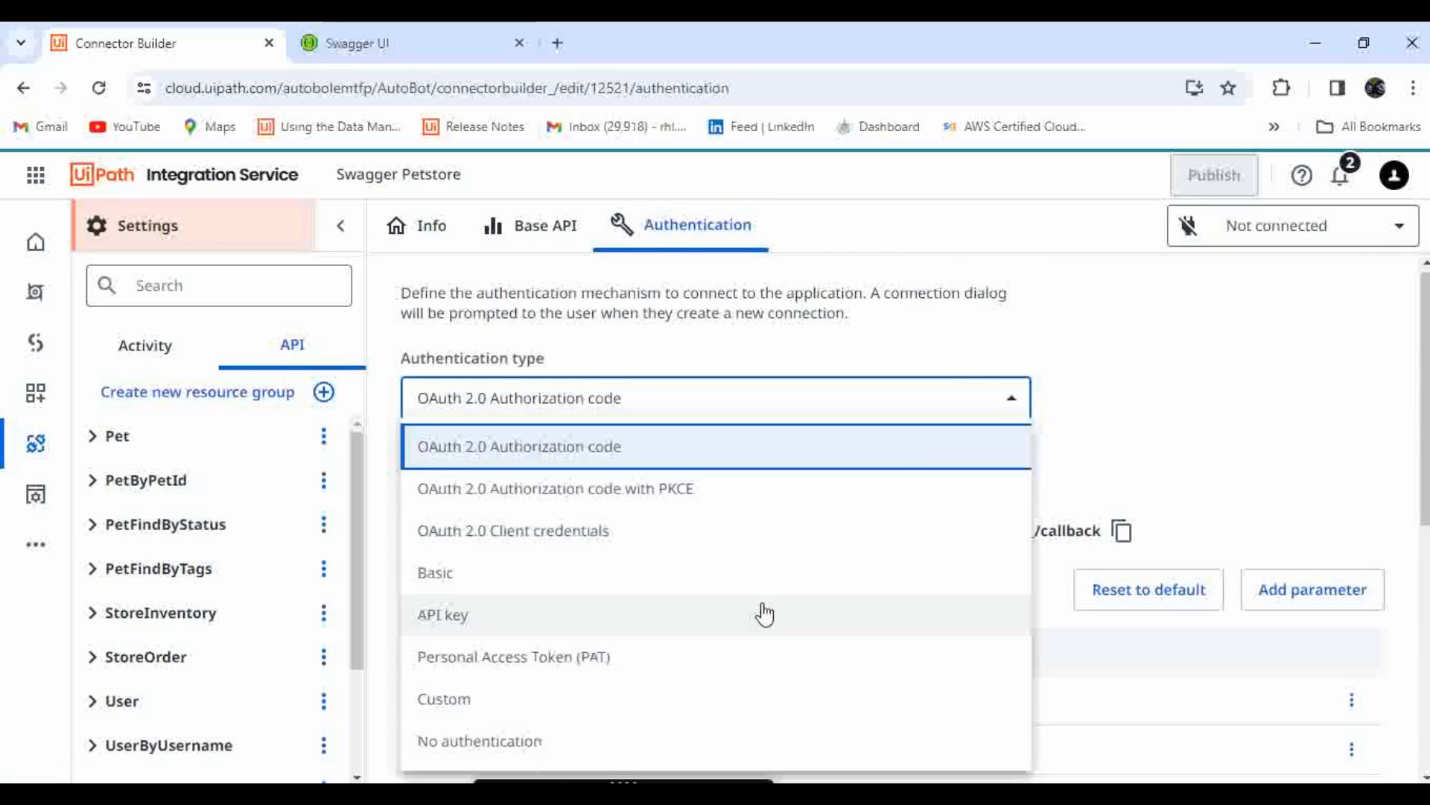
left_click(600, 610)
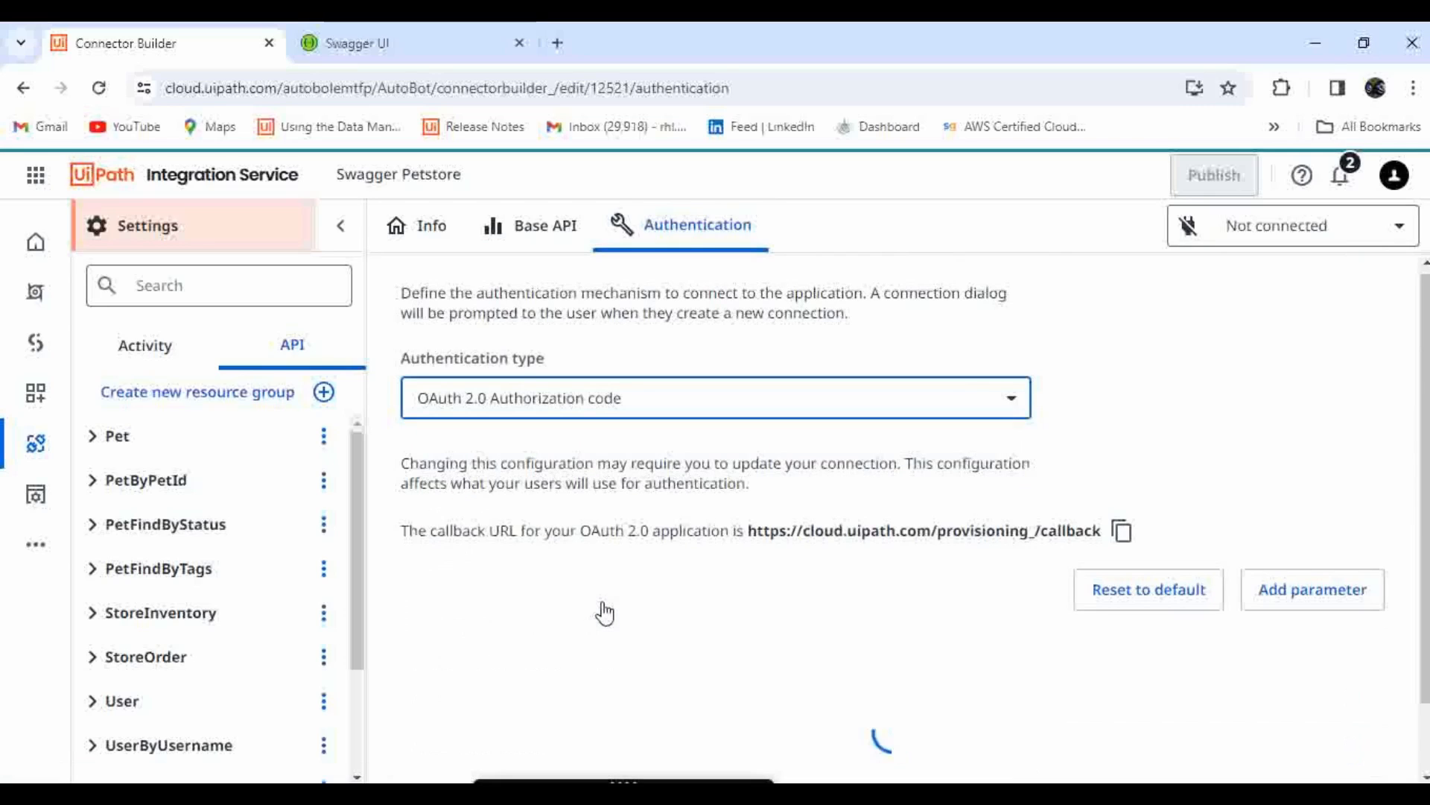
left_click(954, 406)
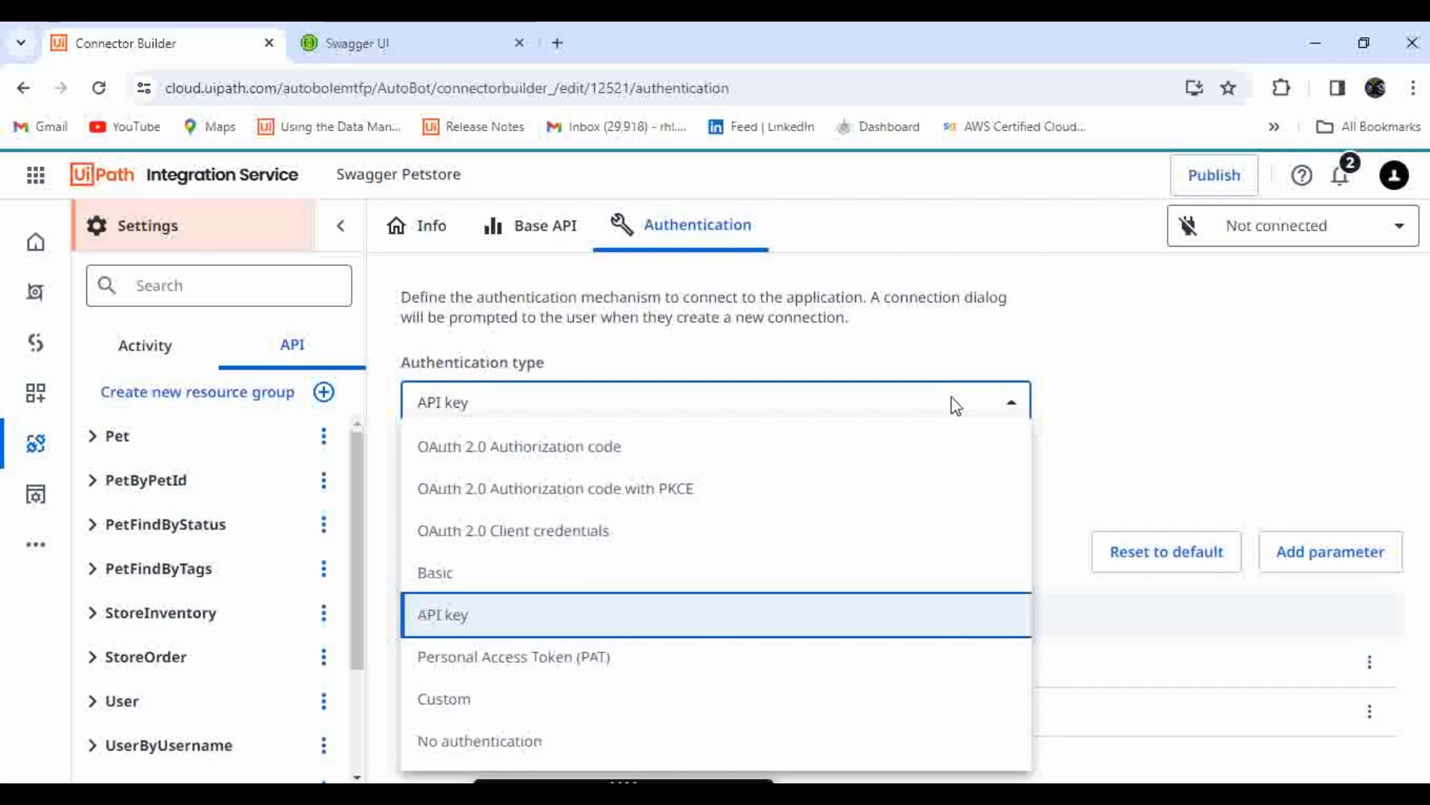
left_click(1178, 409)
Open the swagger.io link from the Swagger Petstore description in a new browser tab and switch to it
left_click(483, 37)
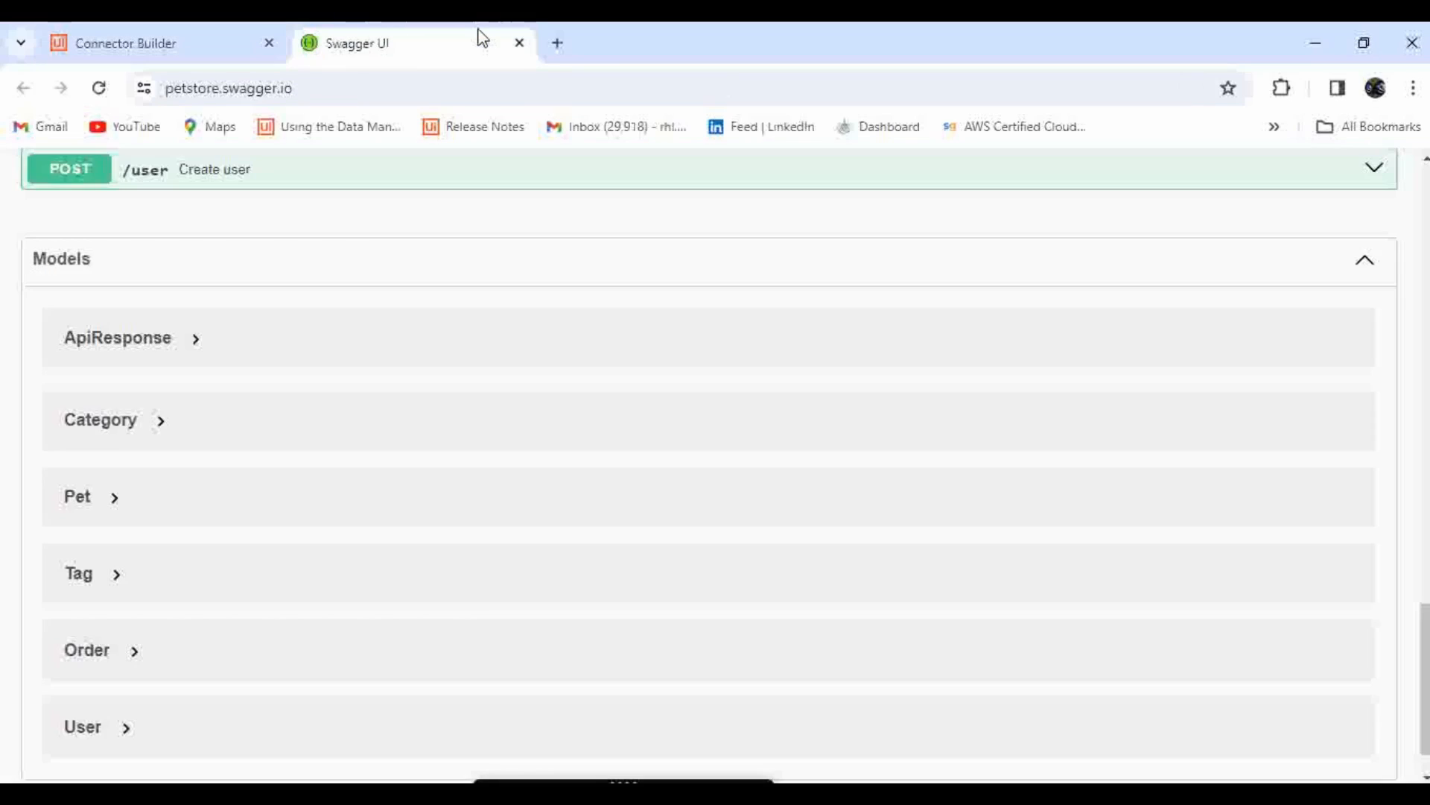
scroll(566, 422, "up", 18)
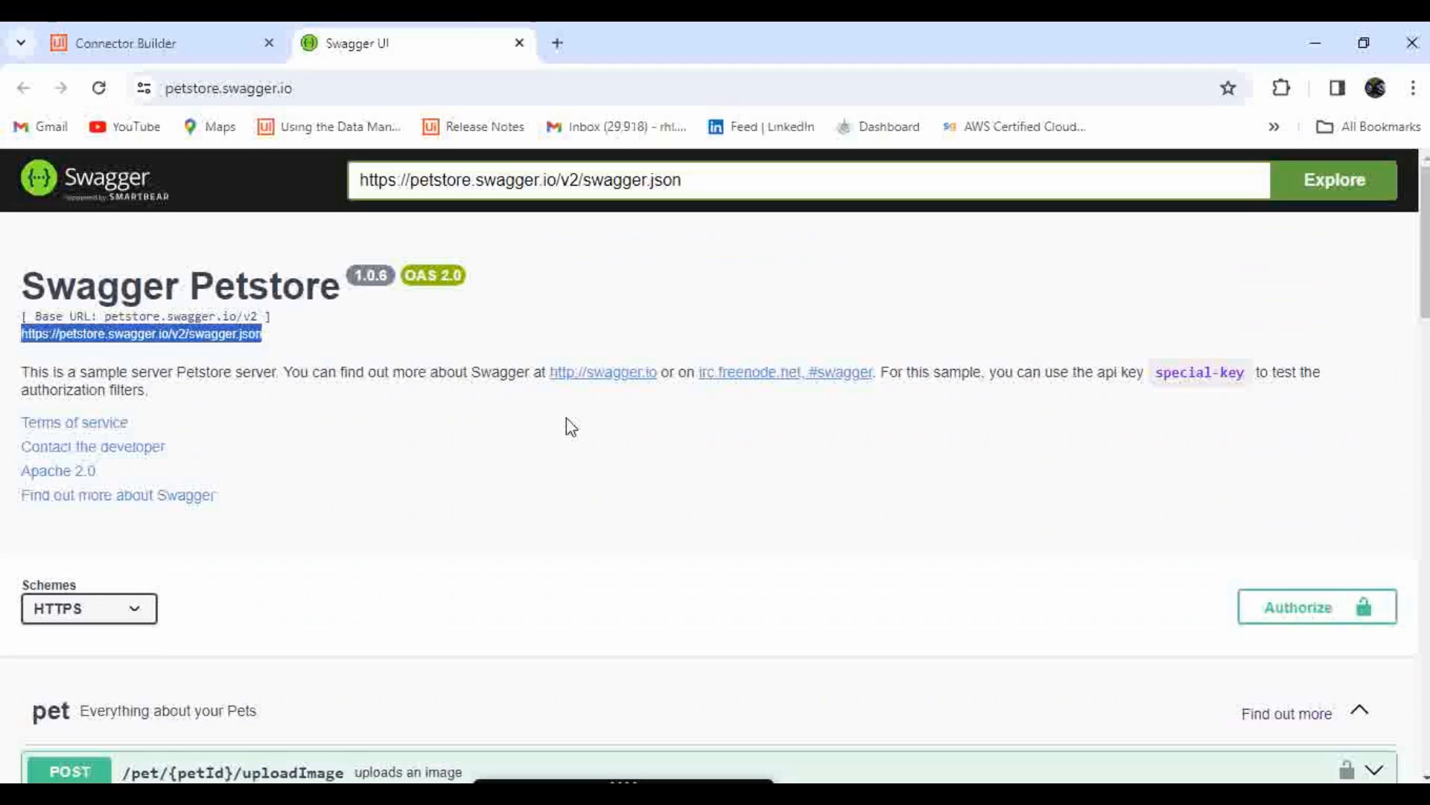
right_click(632, 384)
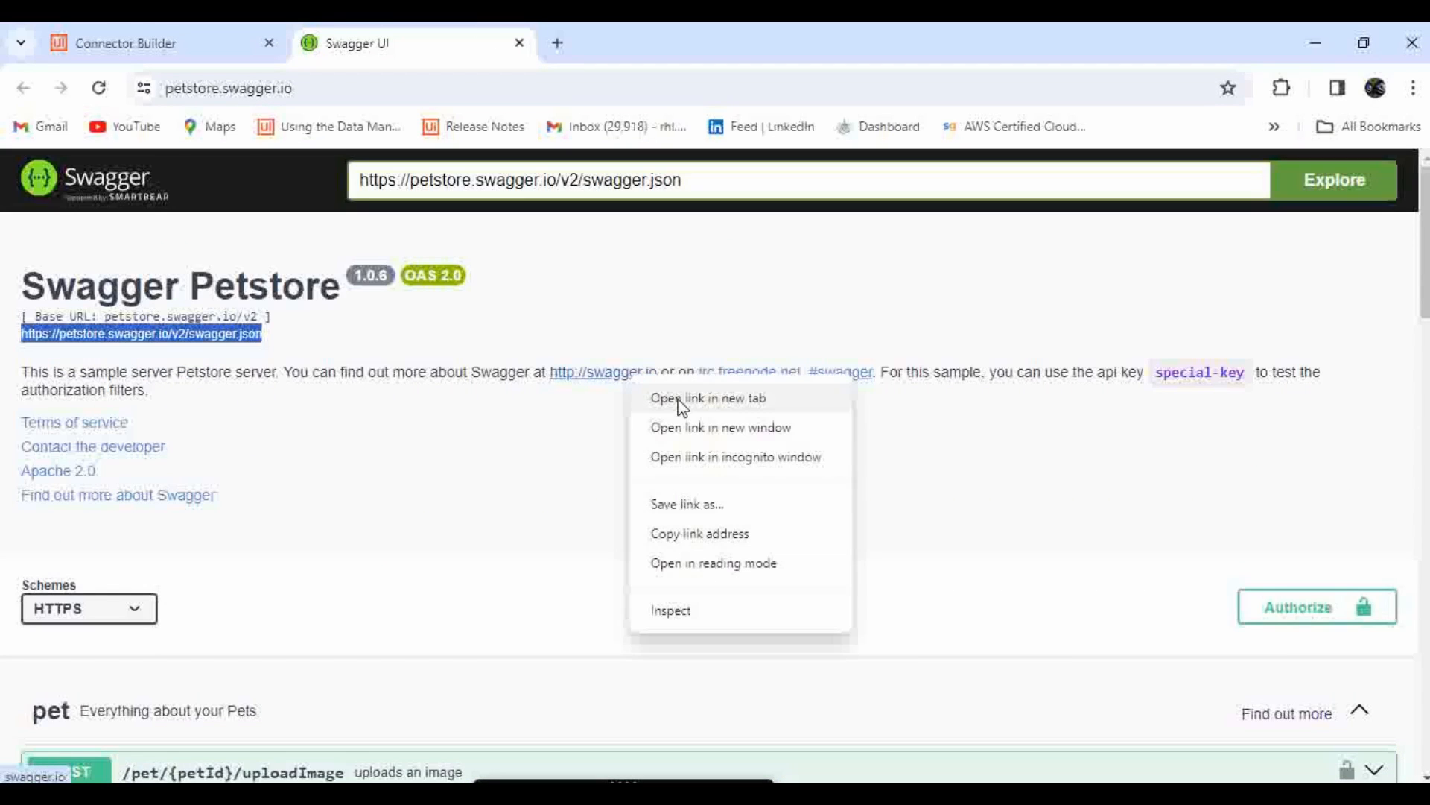
left_click(691, 400)
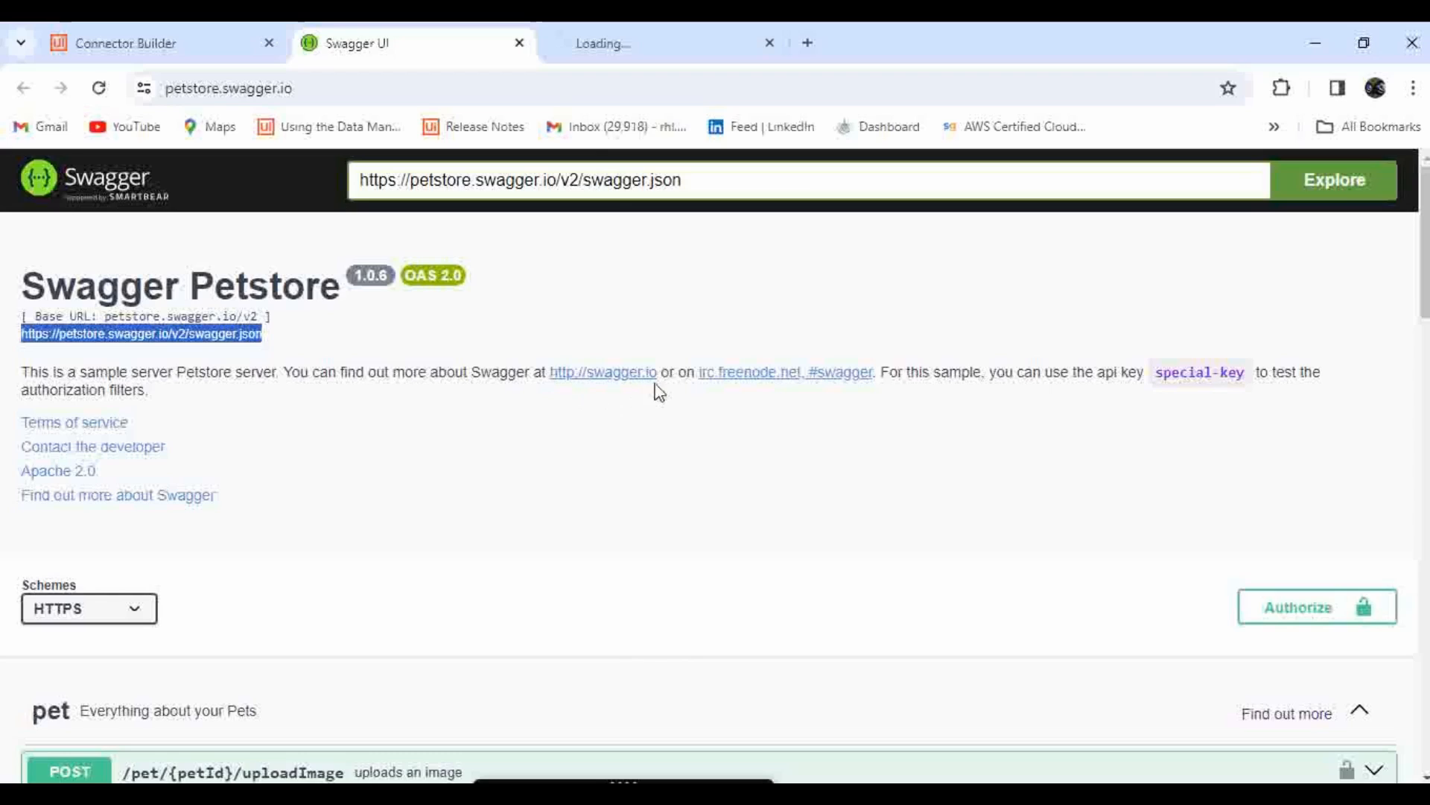
left_click(668, 41)
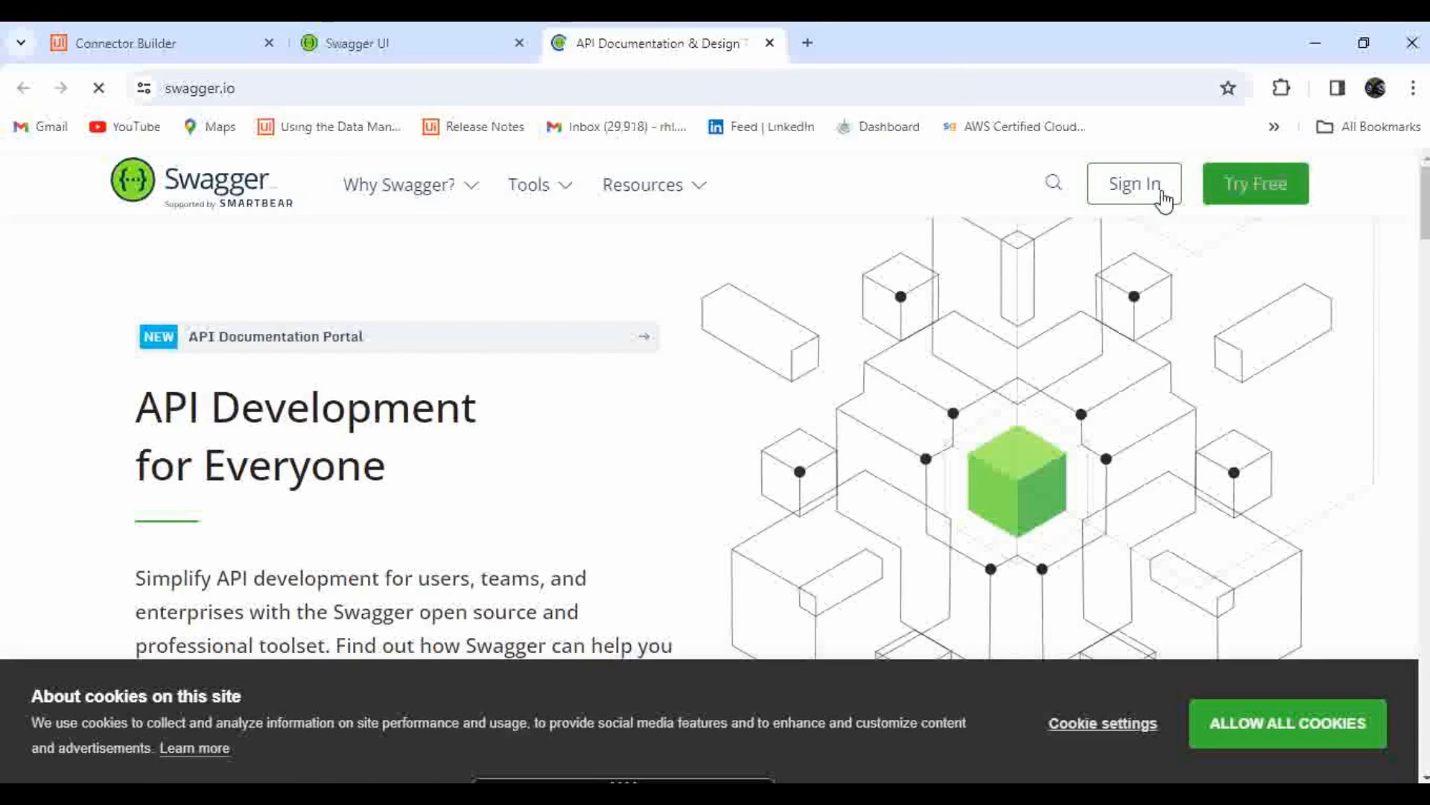
Sign in to SwaggerHub with a Google account and open the account's API key settings
left_click(1107, 182)
scroll(782, 591, "down", 3)
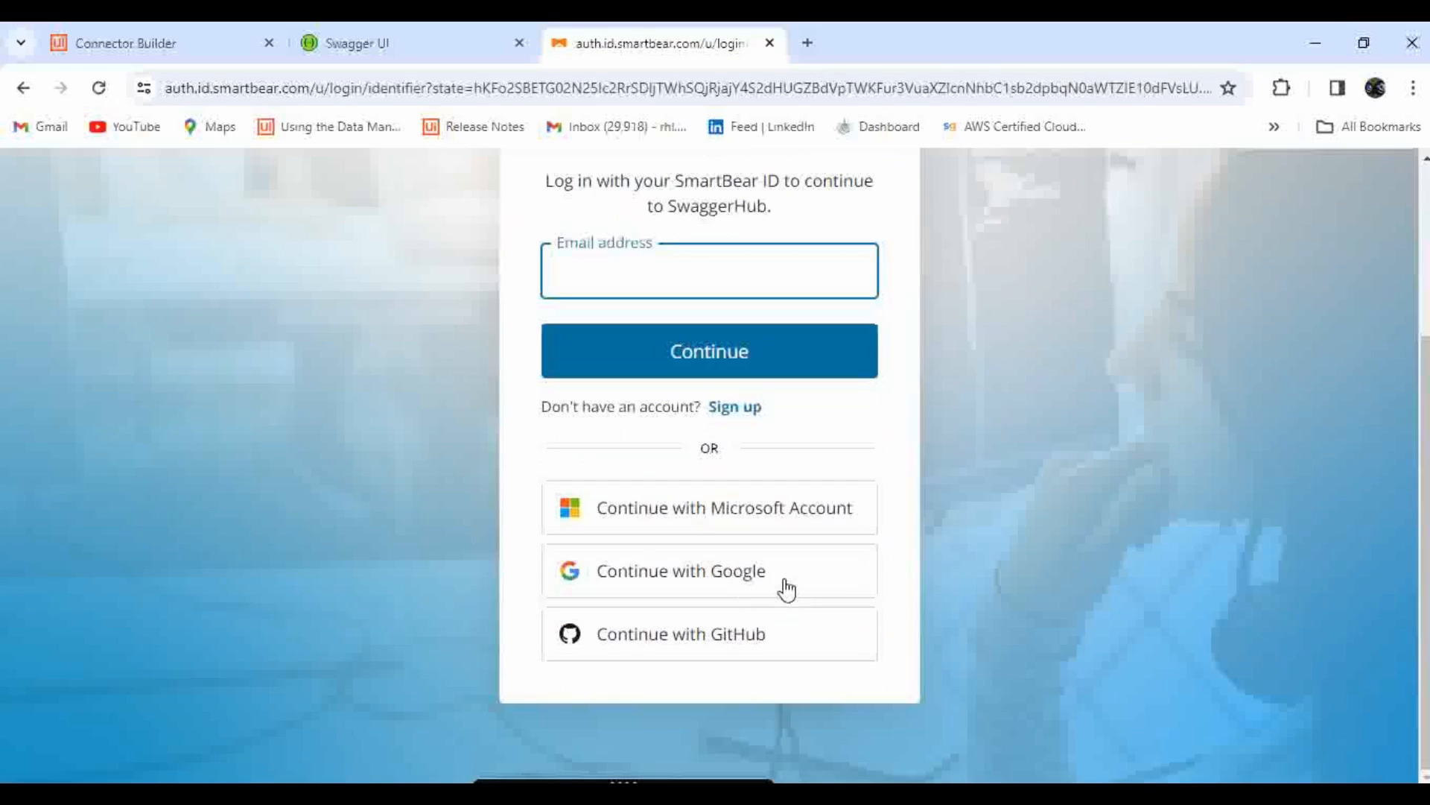
left_click(711, 575)
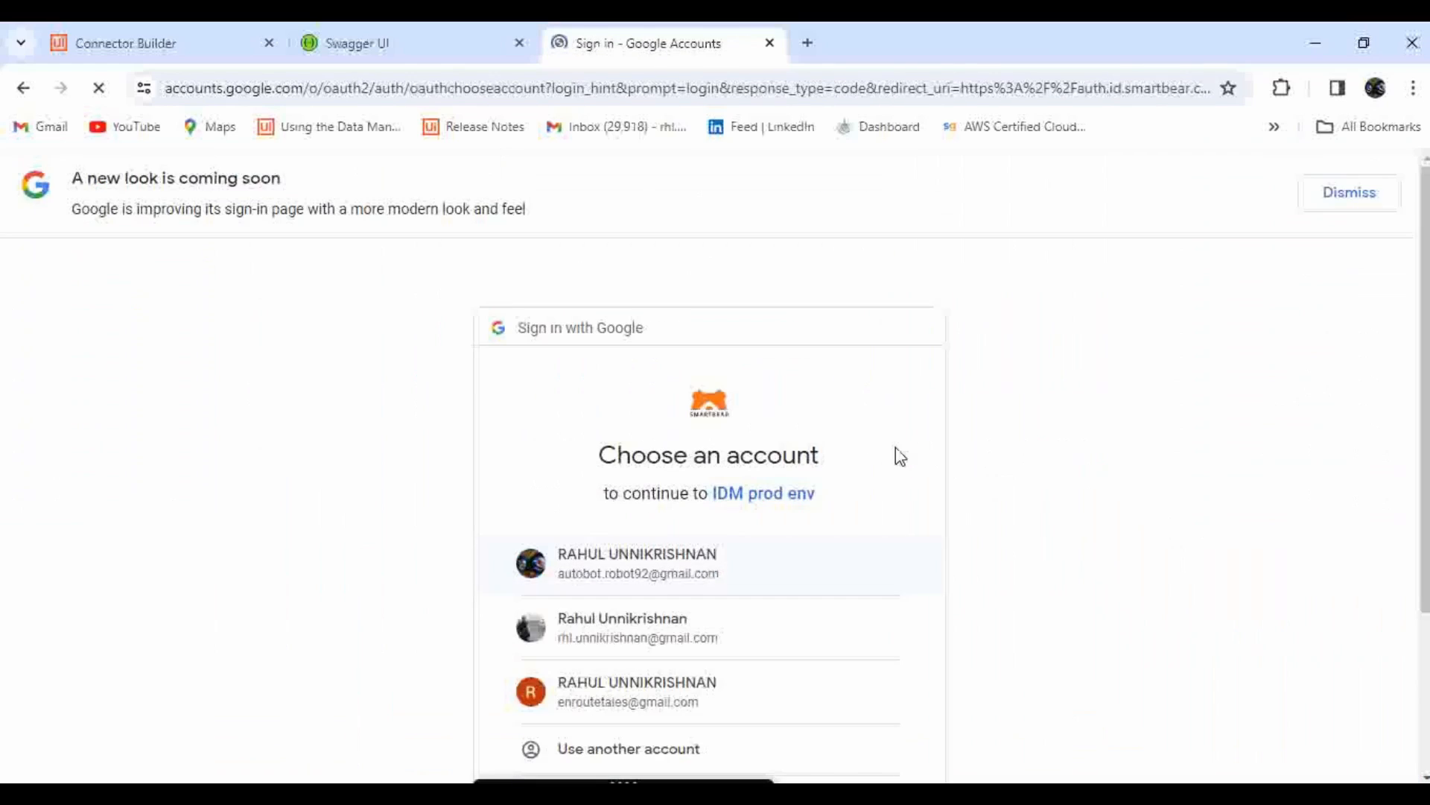
left_click(753, 642)
scroll(752, 633, "down", 2)
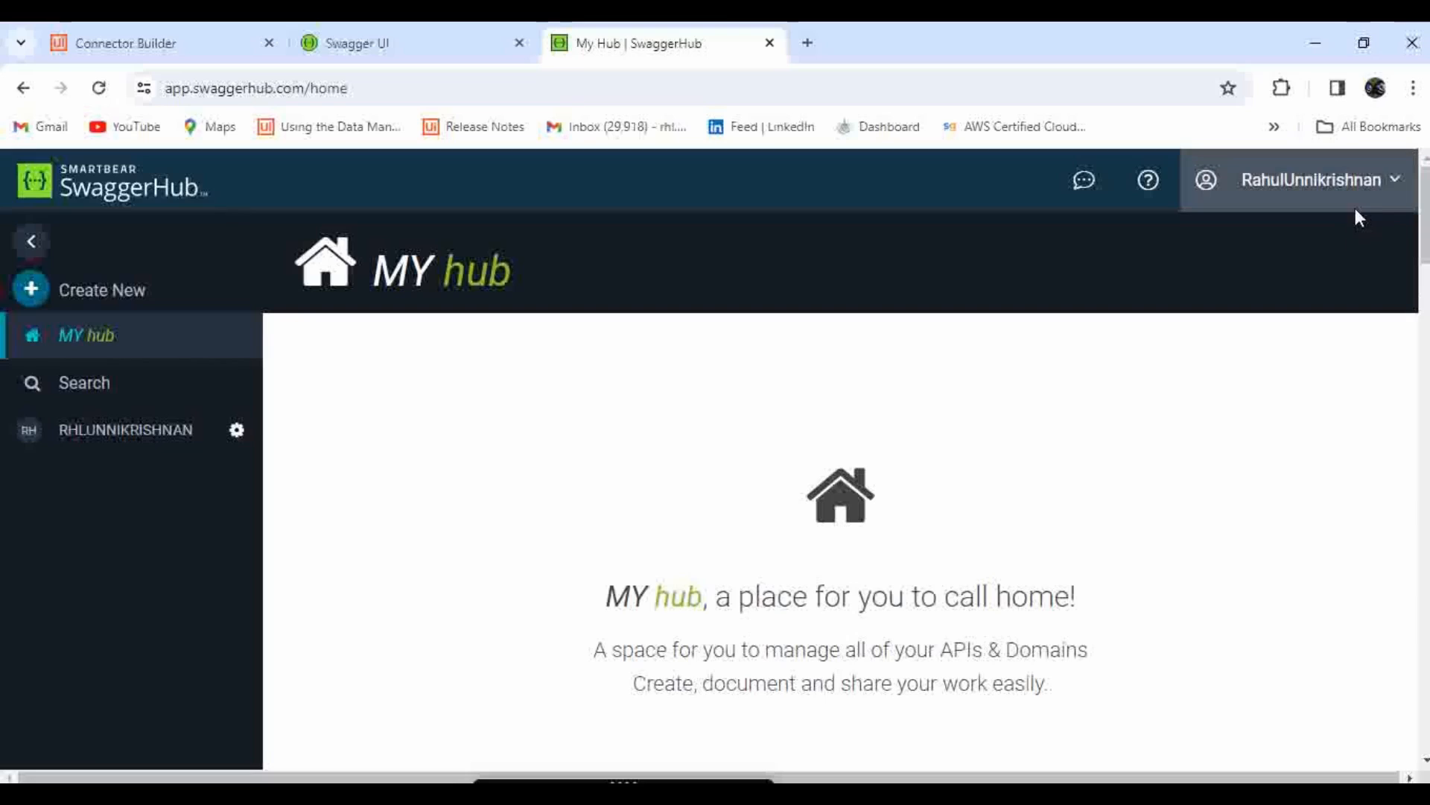
left_click(1392, 186)
left_click(1284, 279)
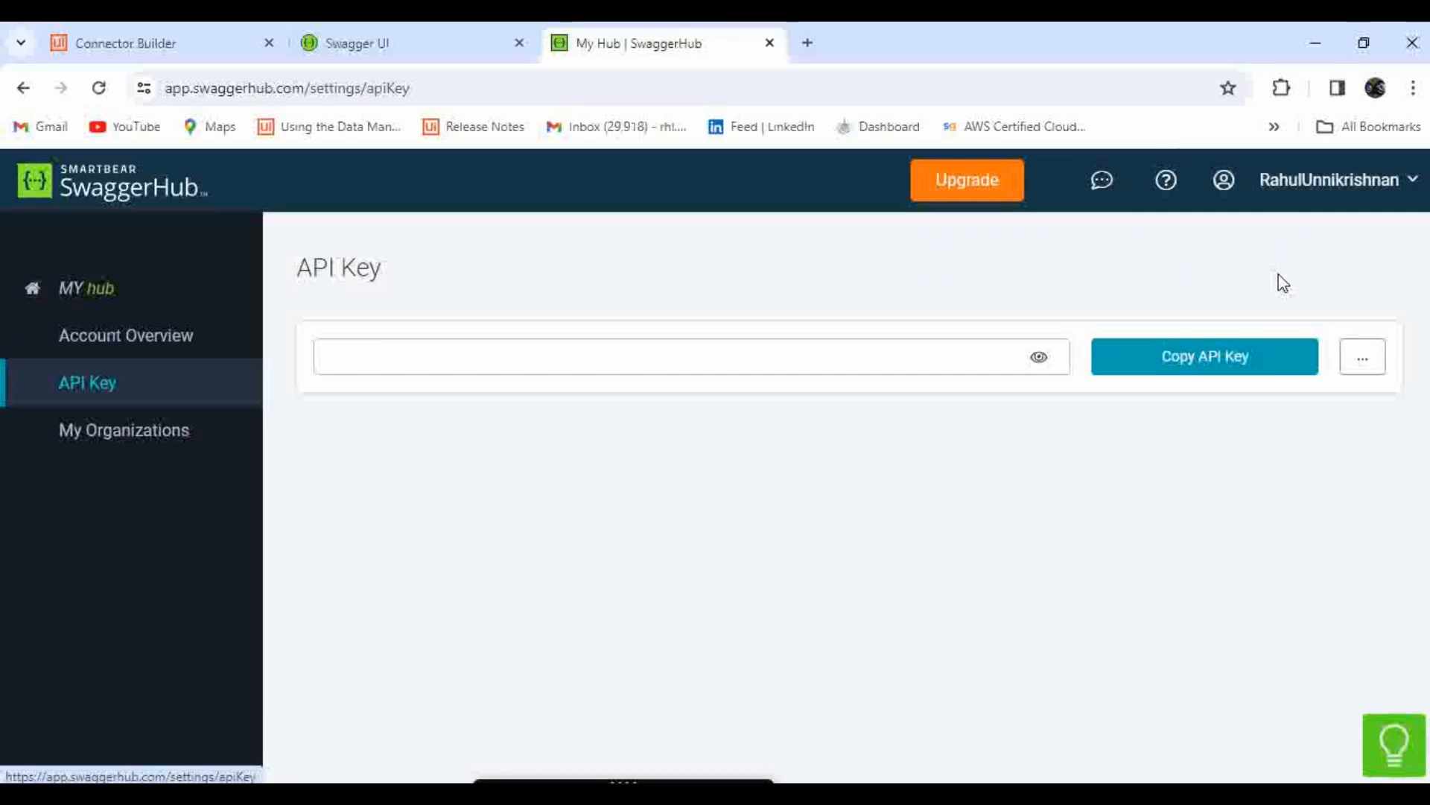
Copy the API key from SwaggerHub and paste it as the API key parameter's value in the connector's authentication settings
left_click(1191, 373)
left_click(377, 56)
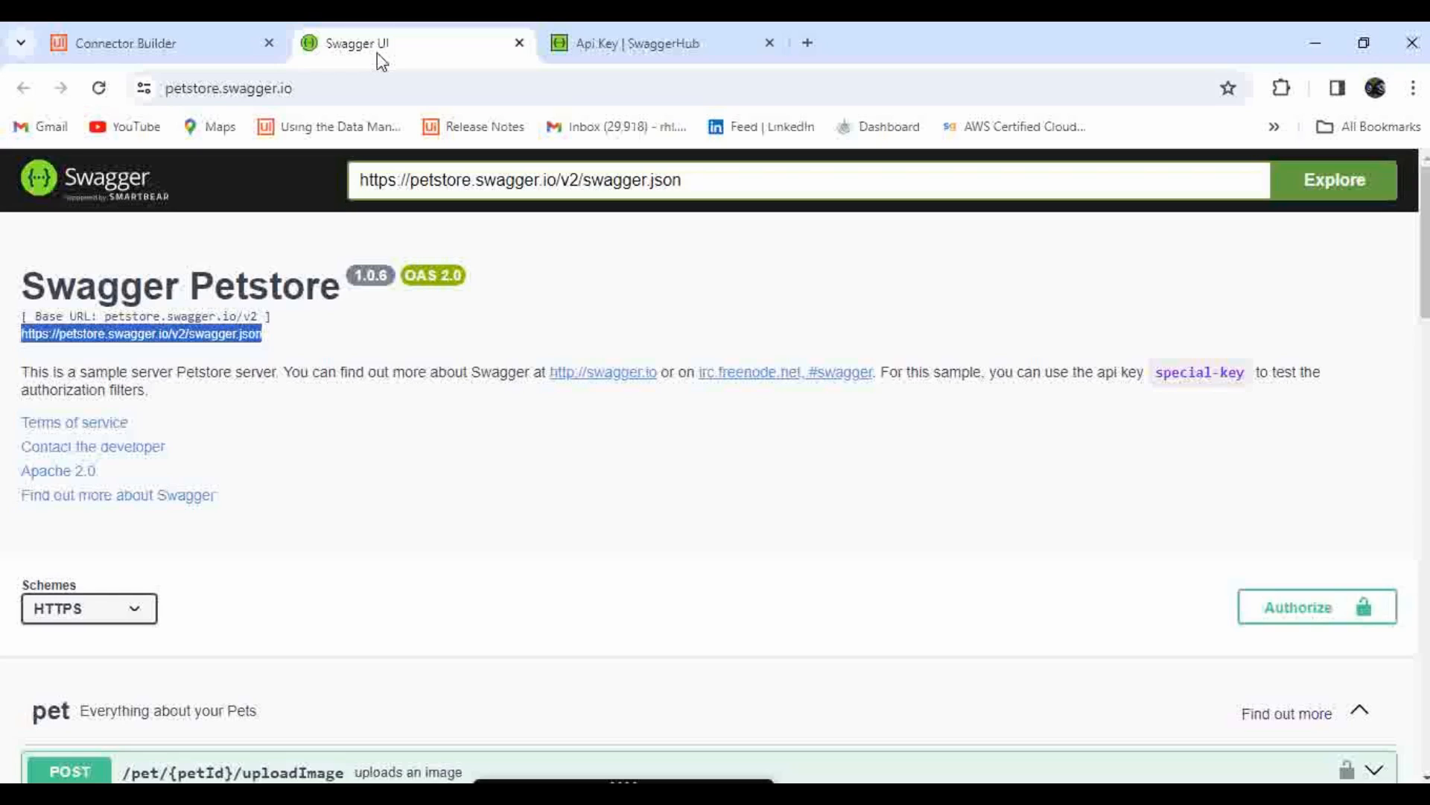
left_click(181, 39)
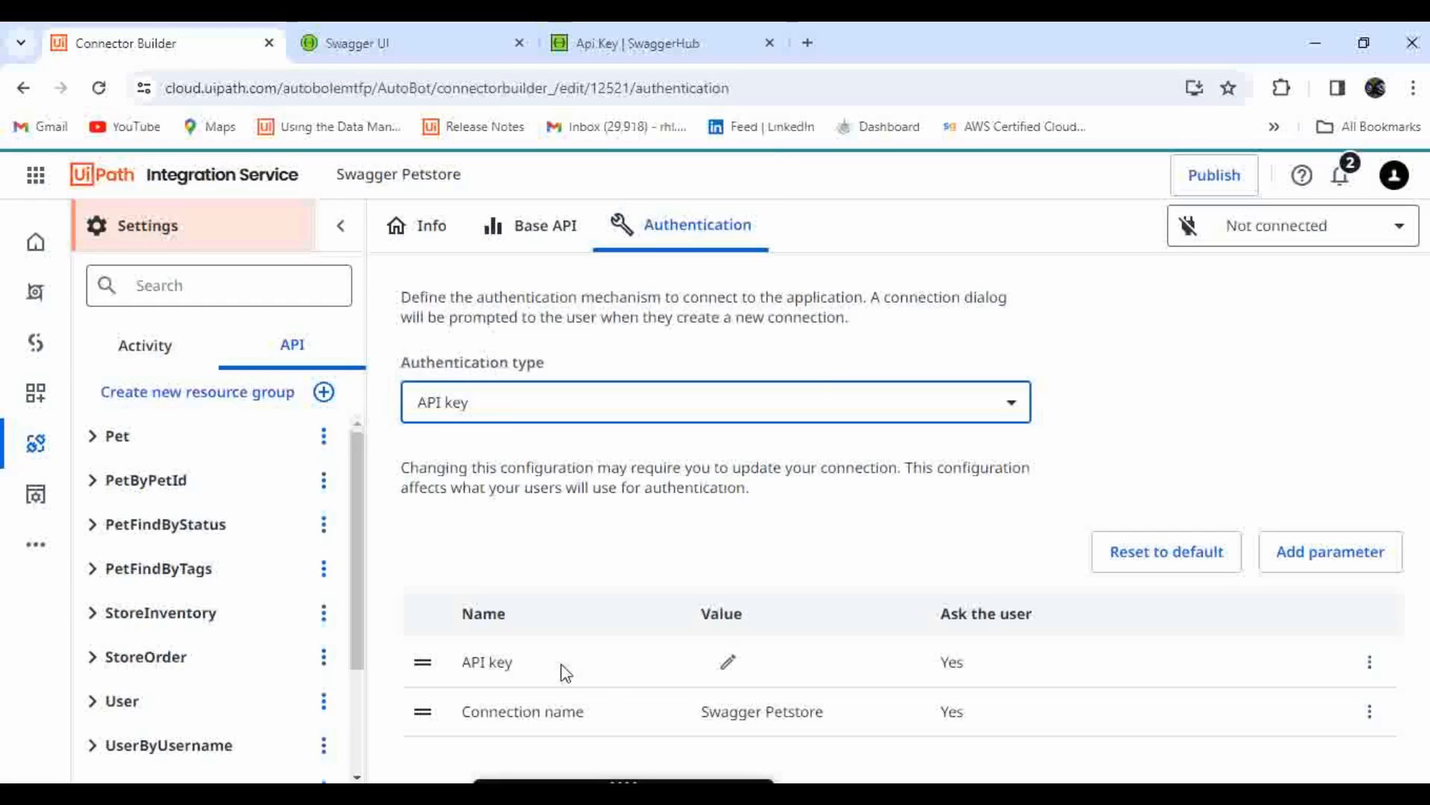
left_click(728, 663)
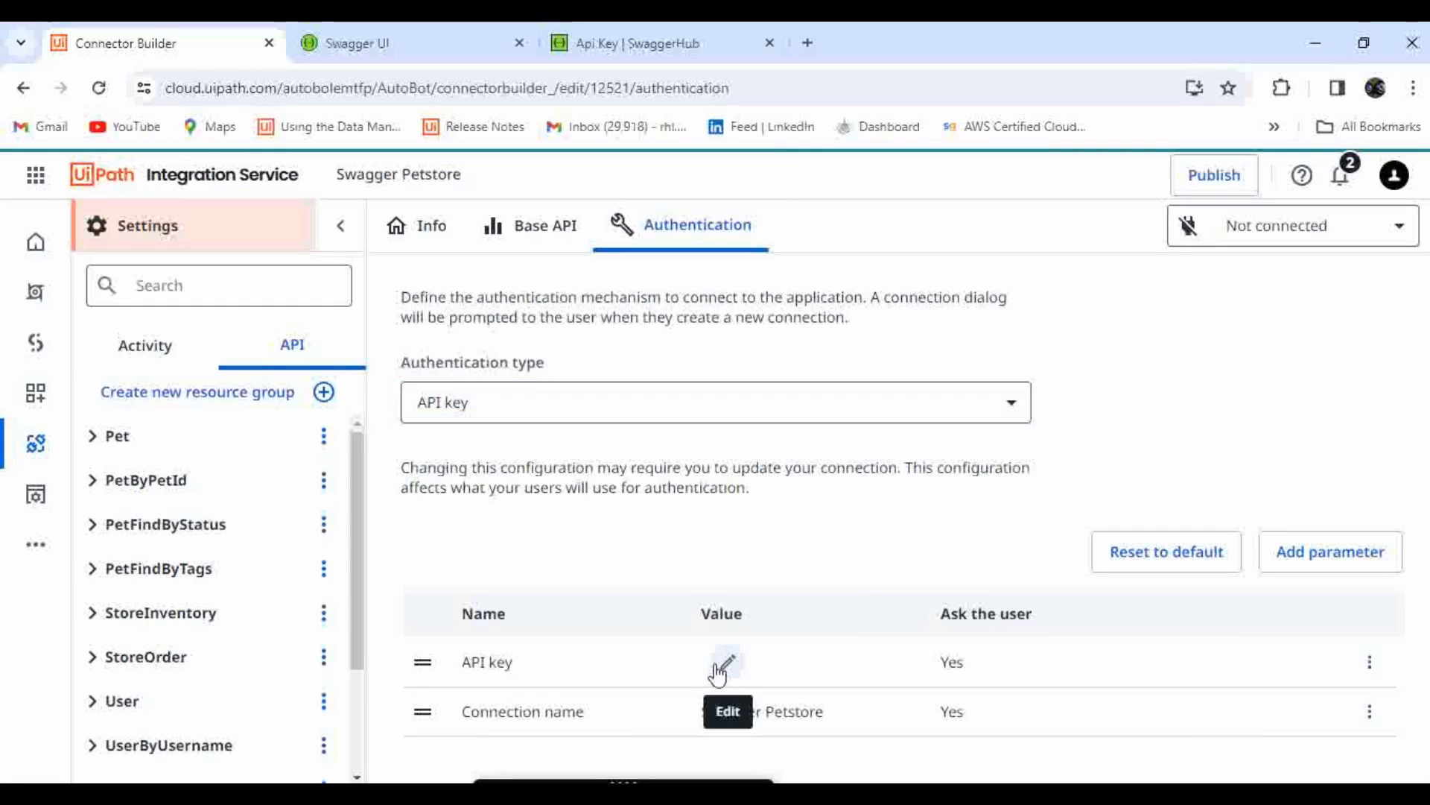
key("ctrl+v")
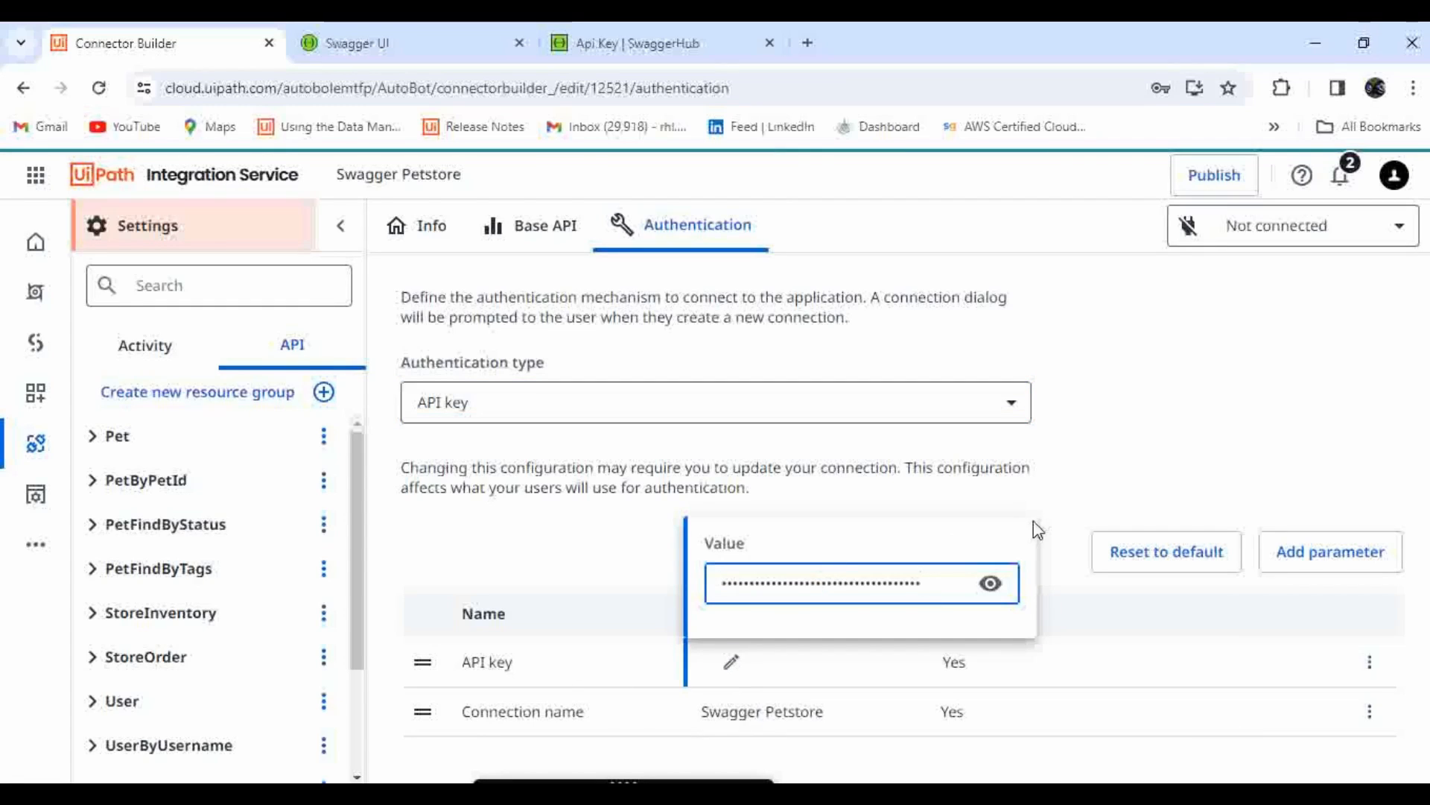
left_click(1090, 497)
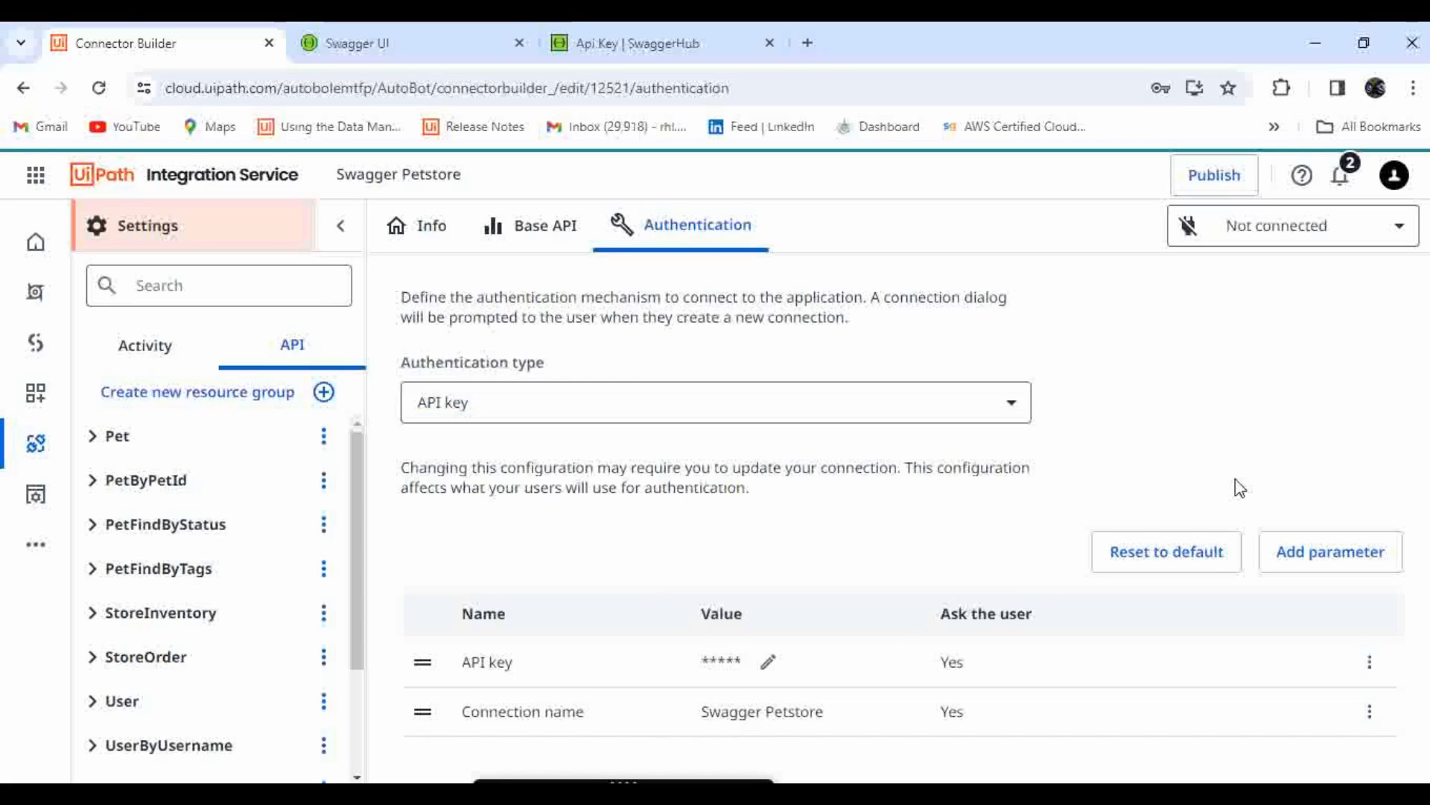
Add a connection for the Swagger Petstore connector, pasting the API key to authenticate it
left_click(1357, 236)
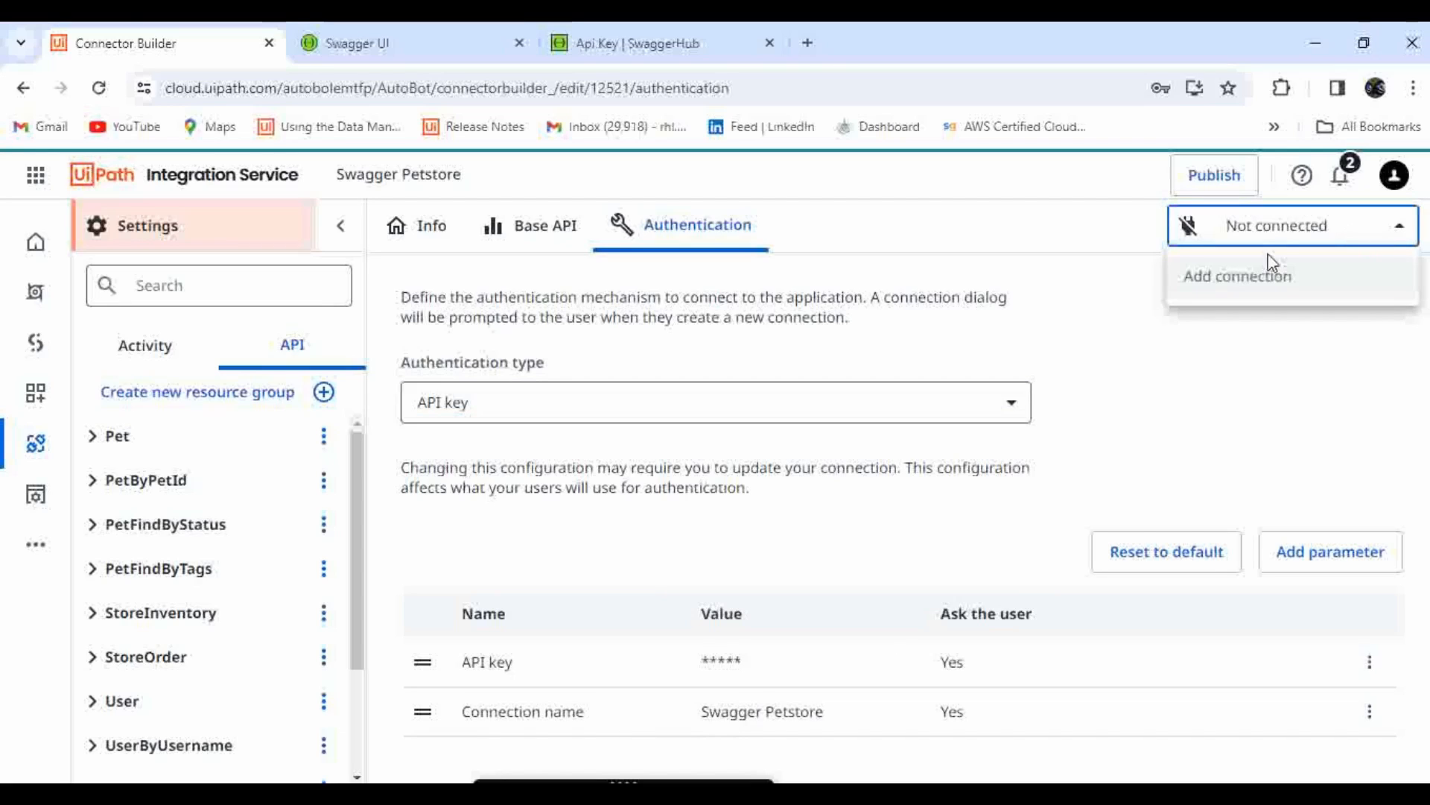
left_click(1242, 288)
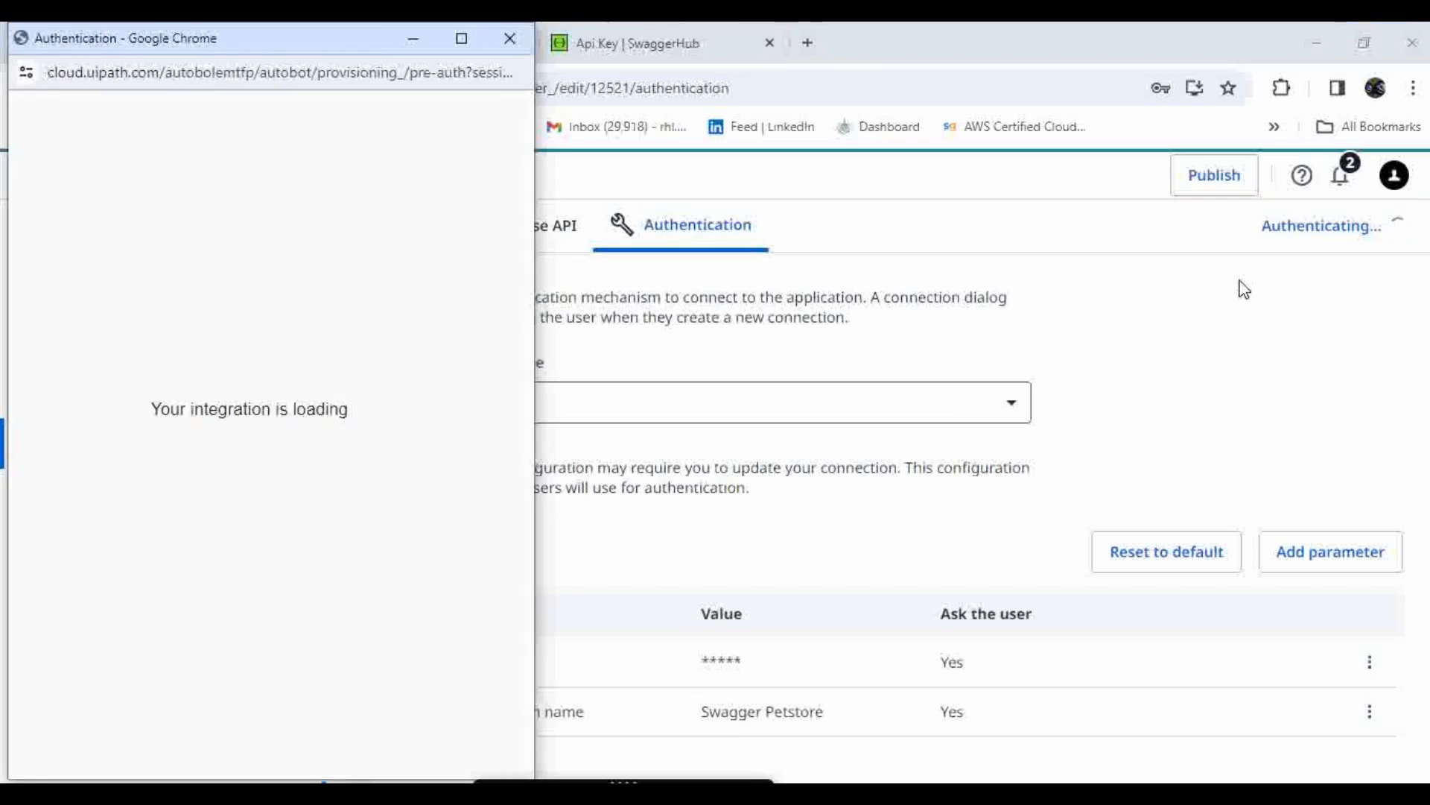
left_click(226, 566)
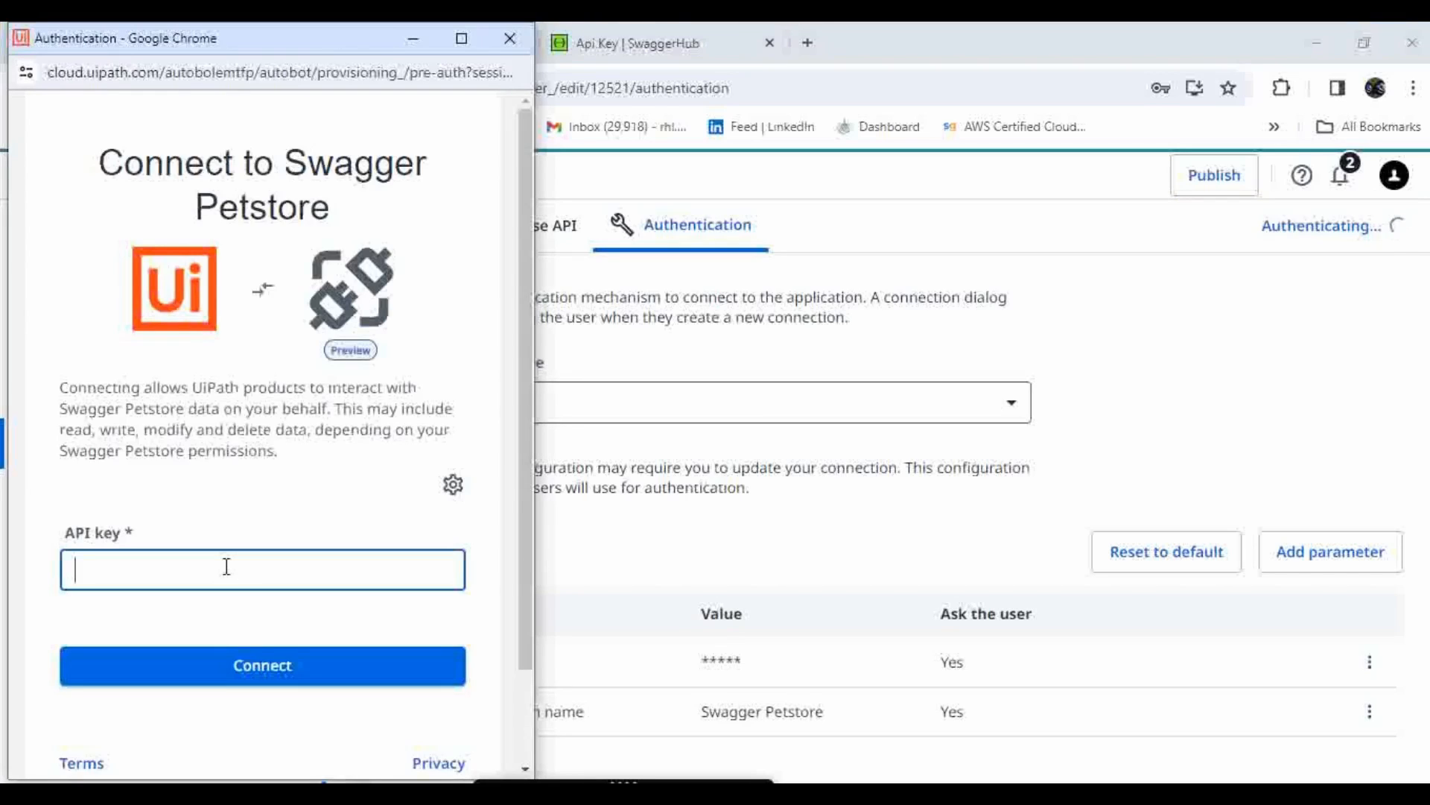
key("ctrl+v")
left_click(193, 661)
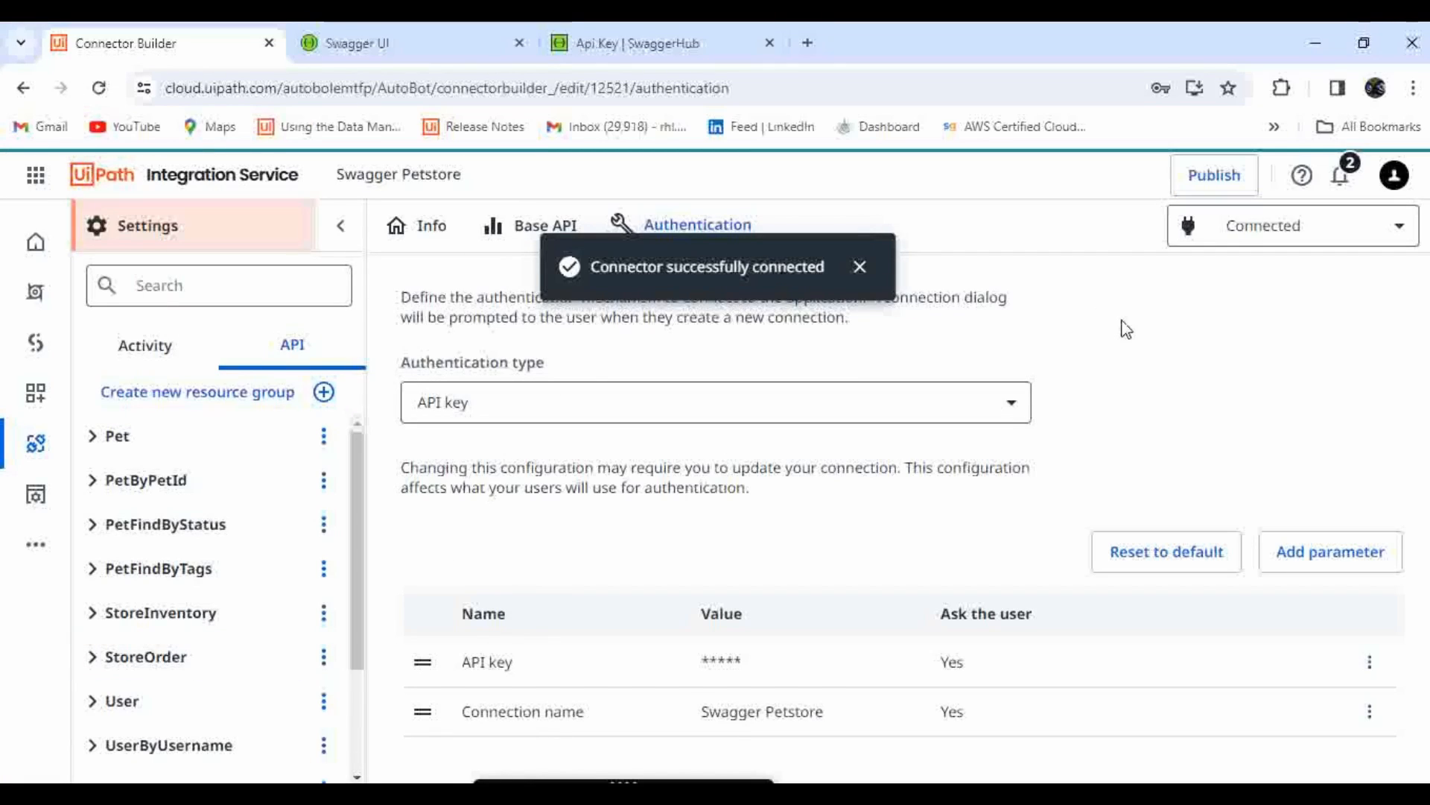
Review the connector's Base API and Info settings and save the connector
left_click(535, 240)
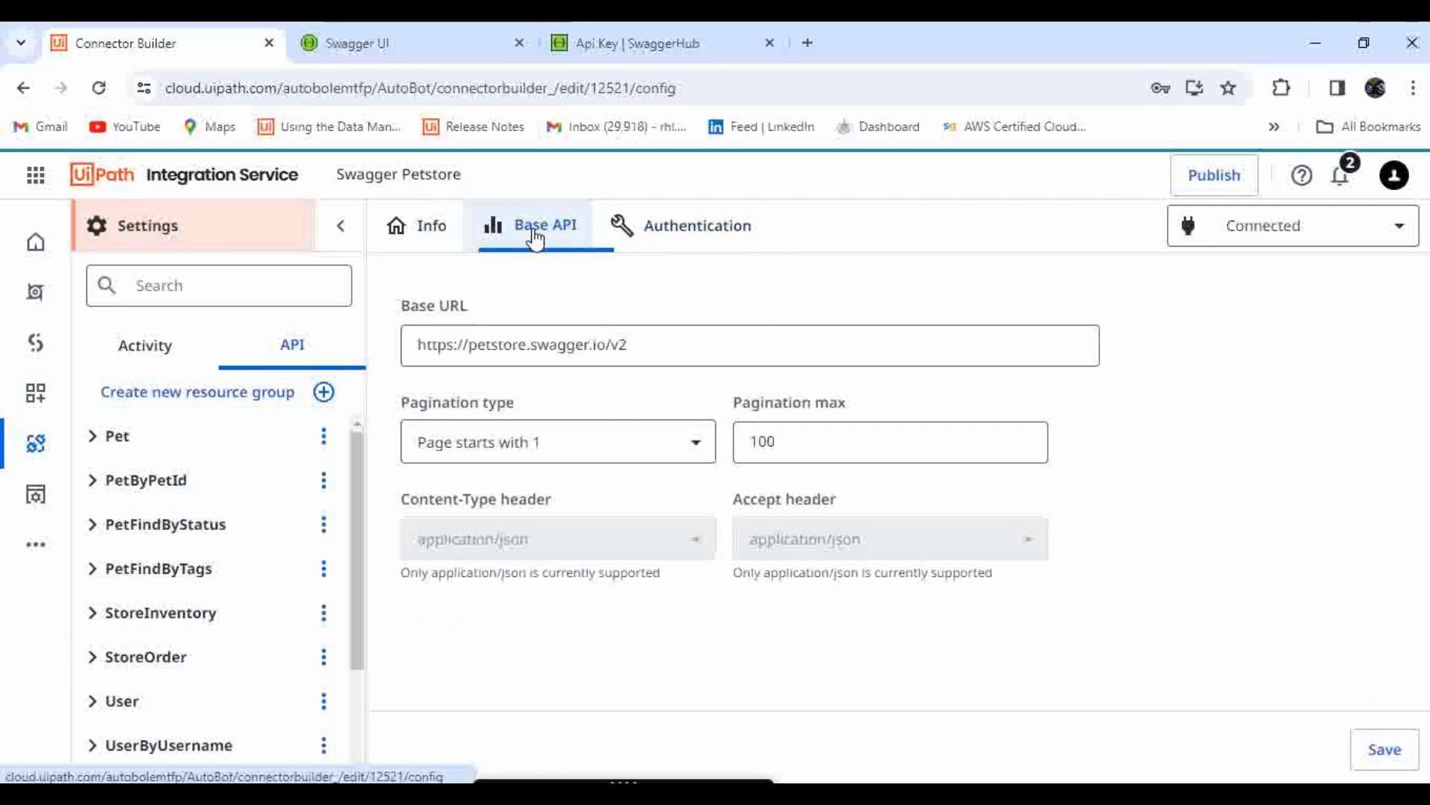
left_click(417, 232)
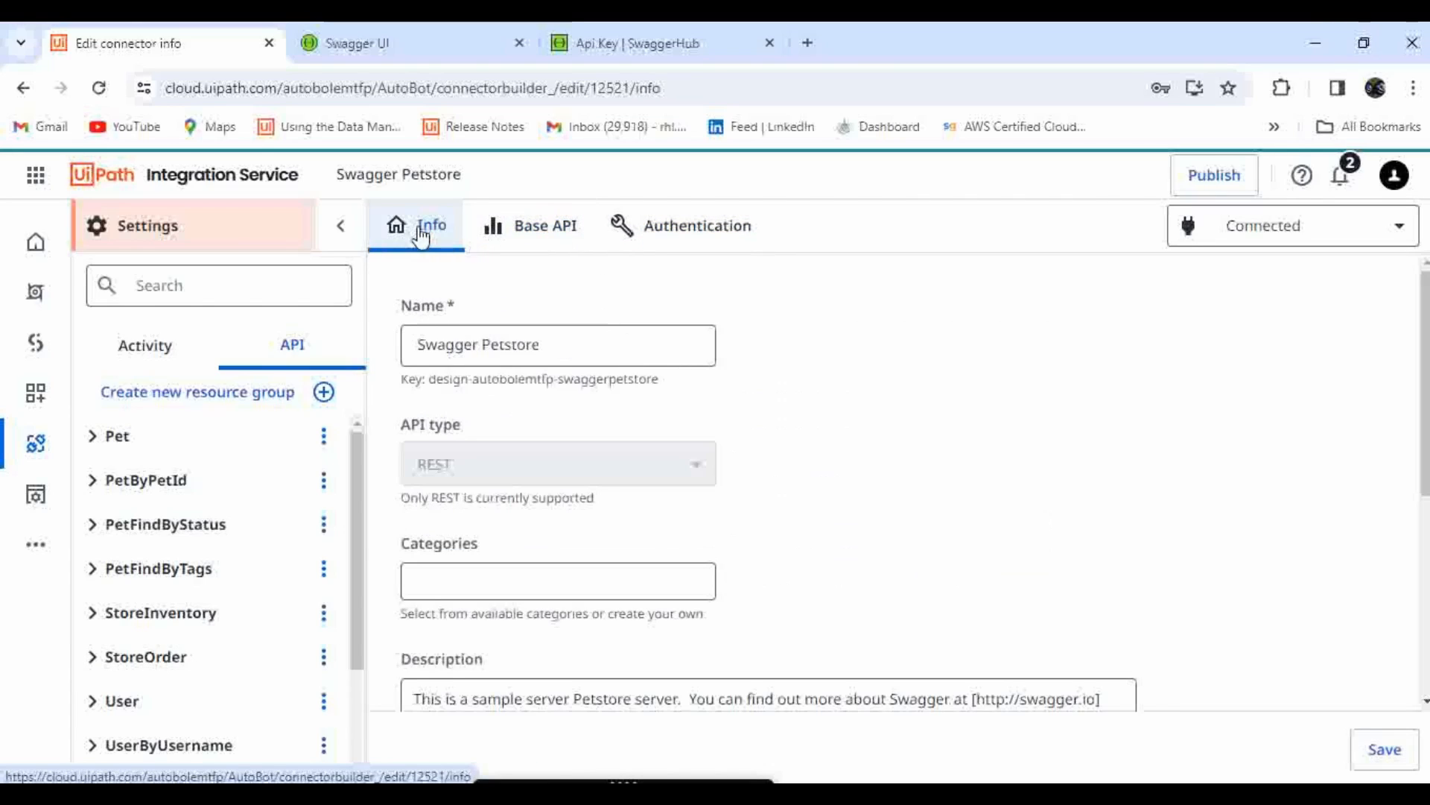
scroll(936, 540, "down", 5)
left_click(1384, 749)
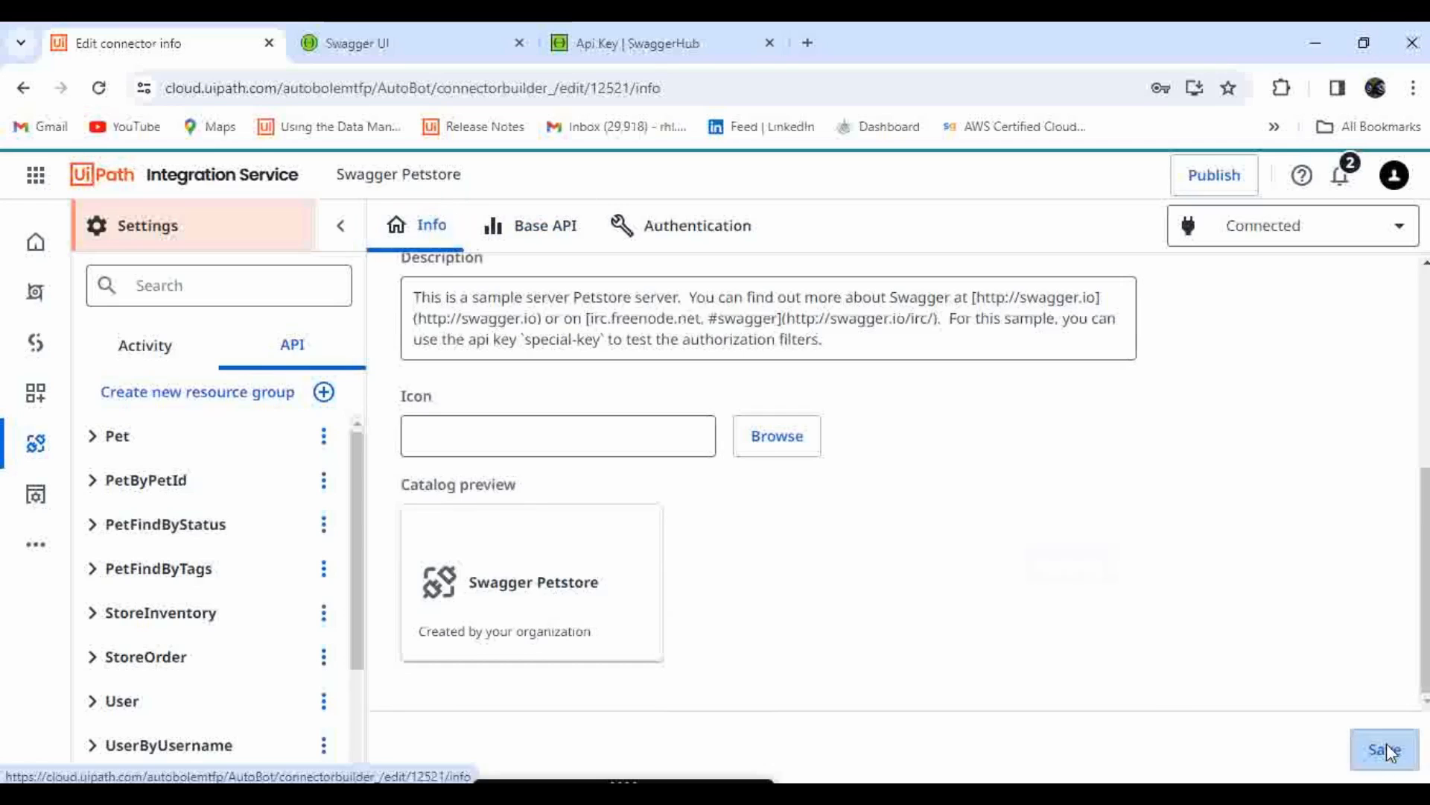
left_click(1119, 573)
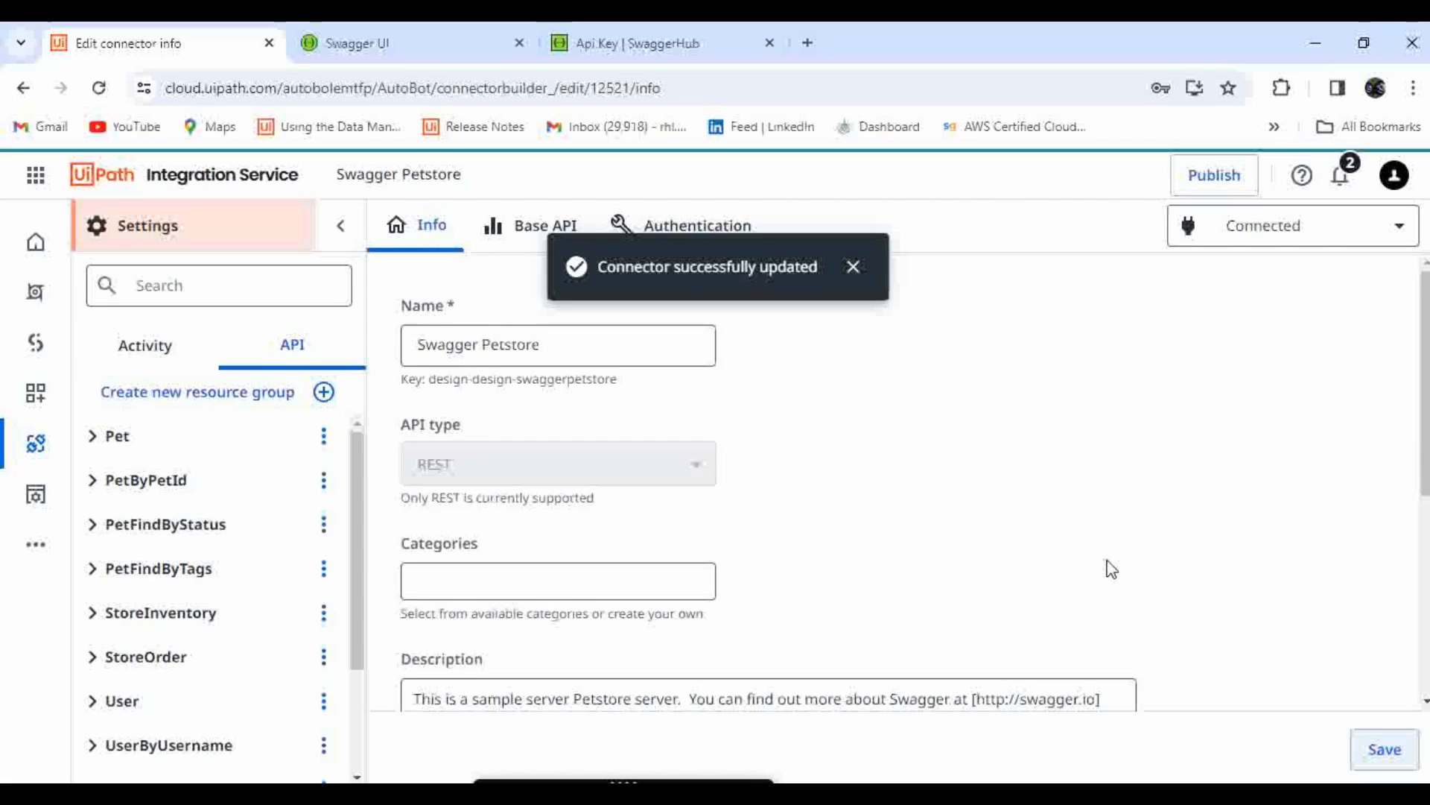
left_click(729, 237)
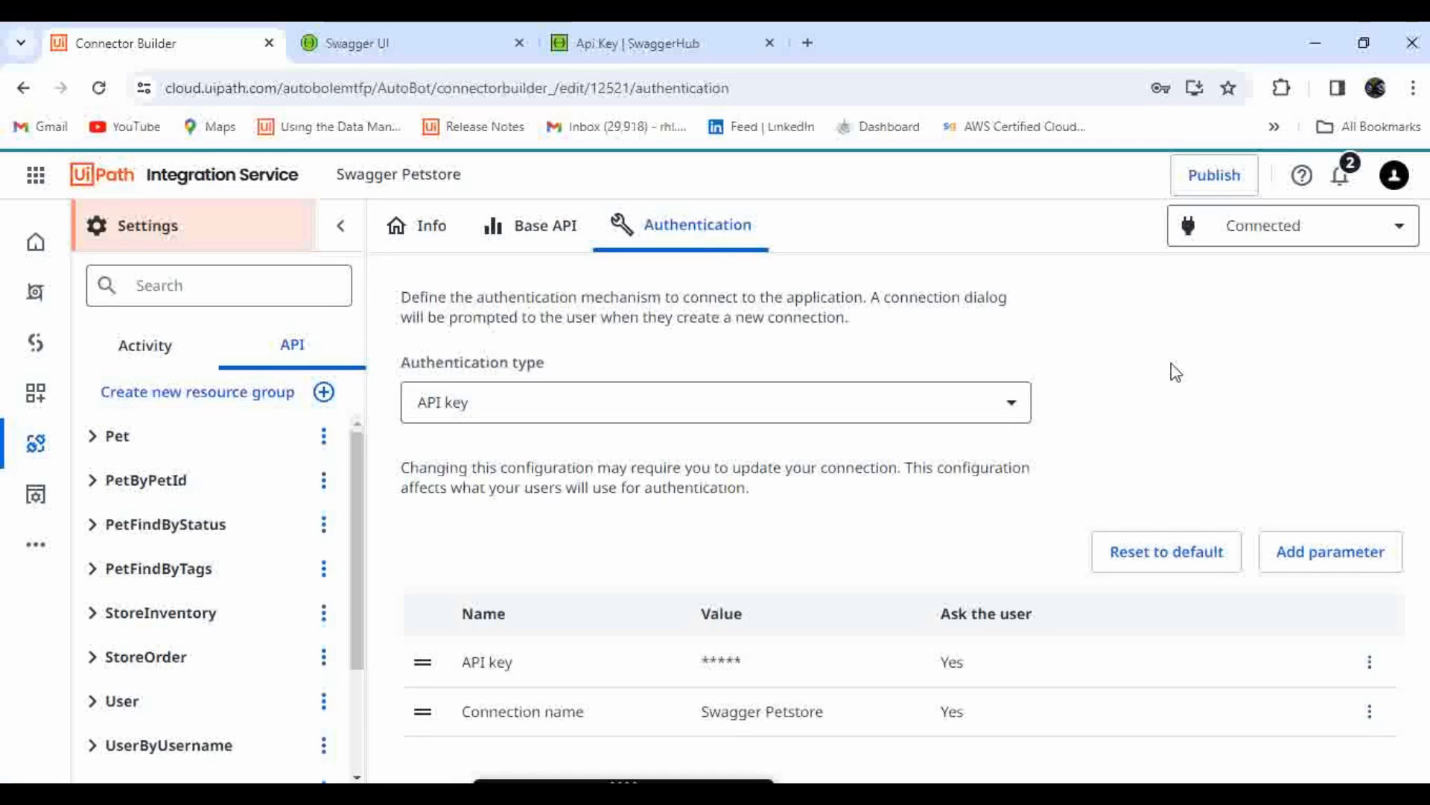
left_click(1189, 177)
left_click(686, 407)
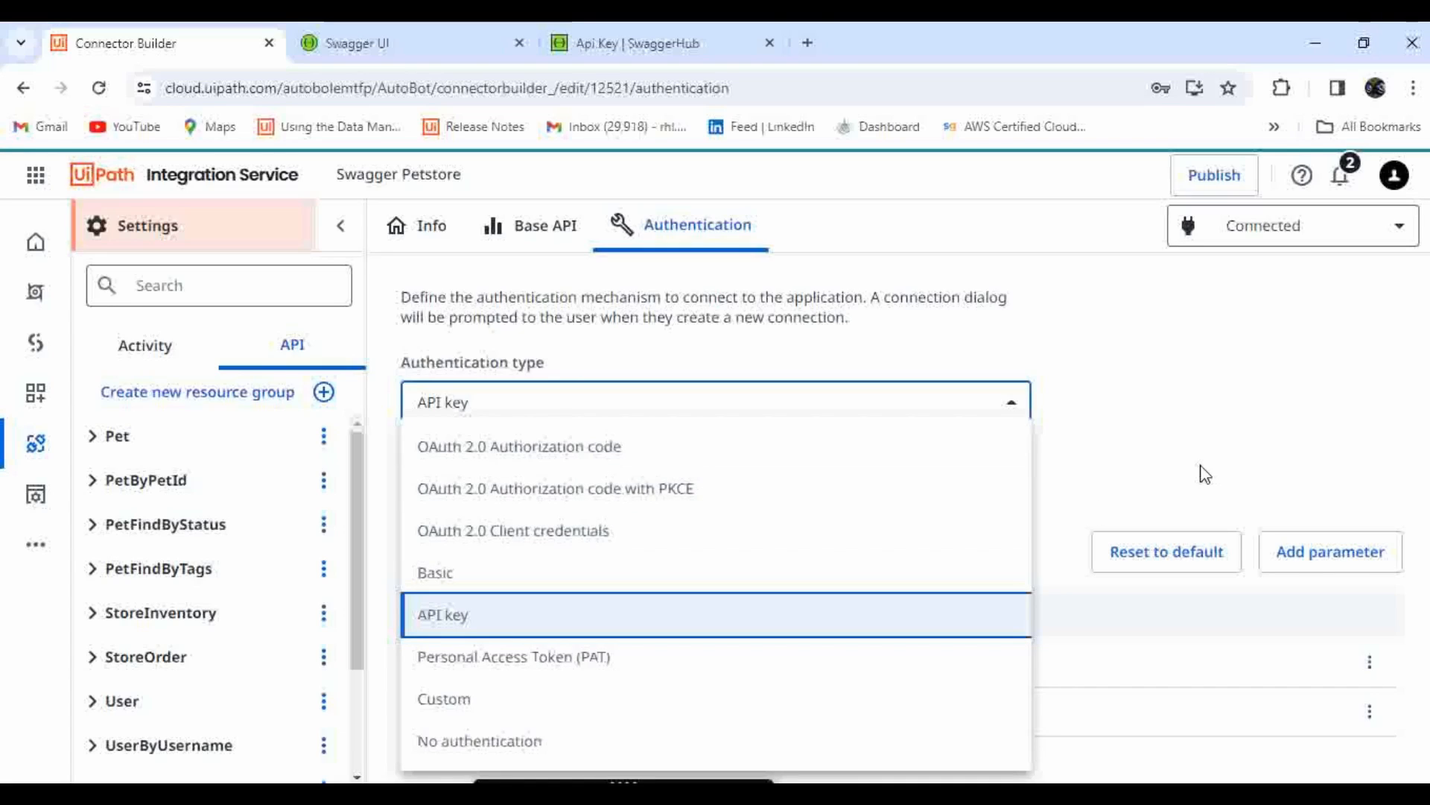
left_click(1178, 477)
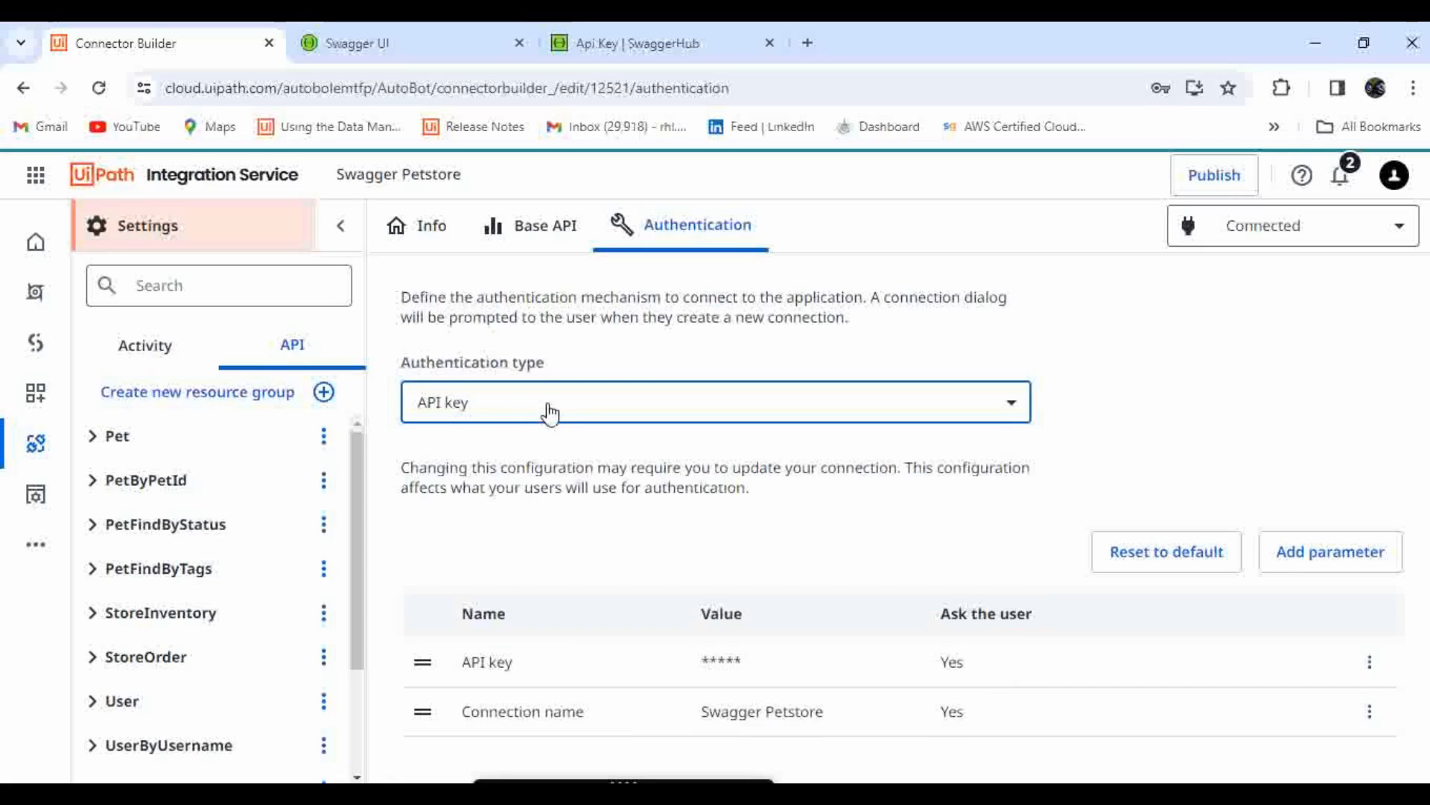
Publish the connector with the documentation URL left blank and the existing description, and leave the builder page
left_click(1226, 183)
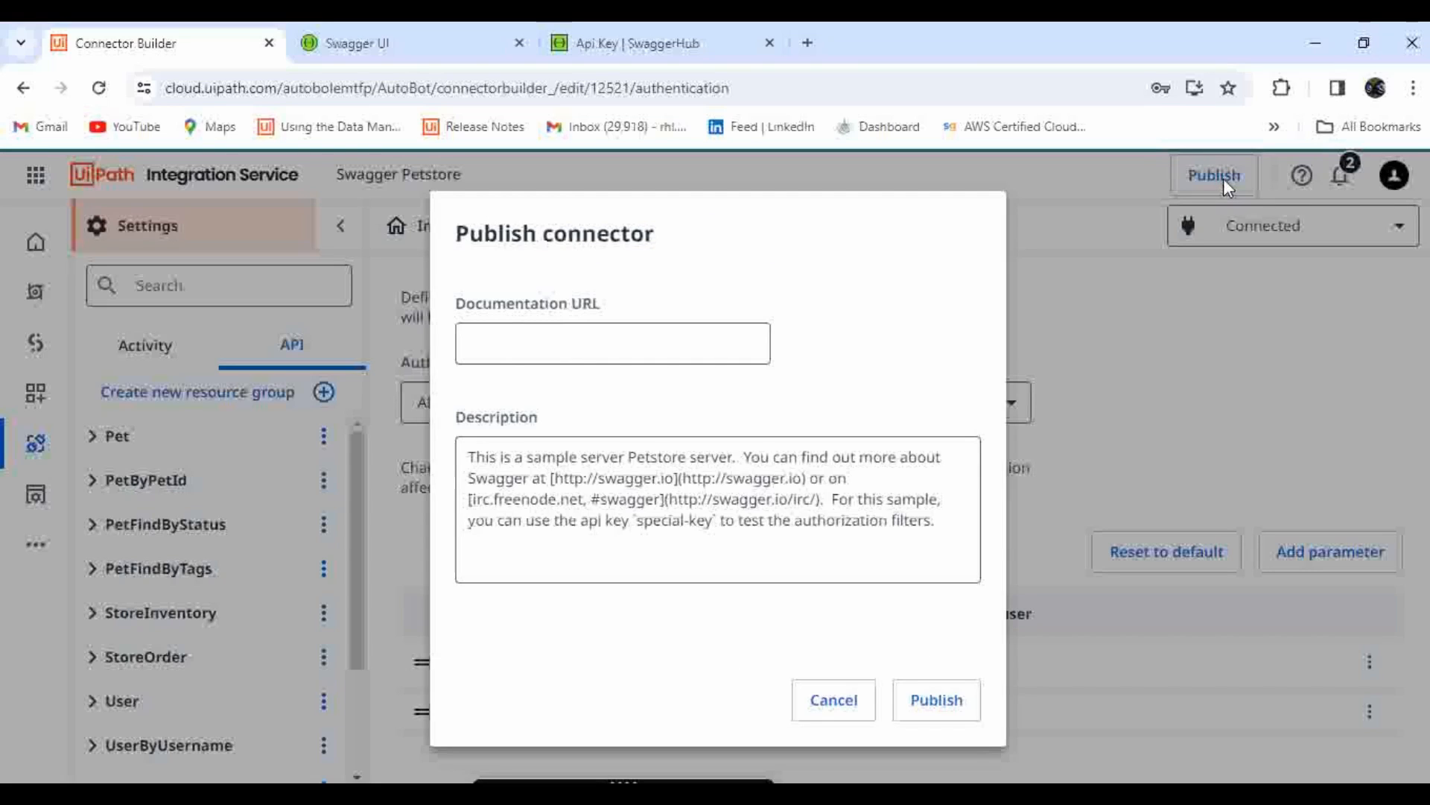
left_click(650, 347)
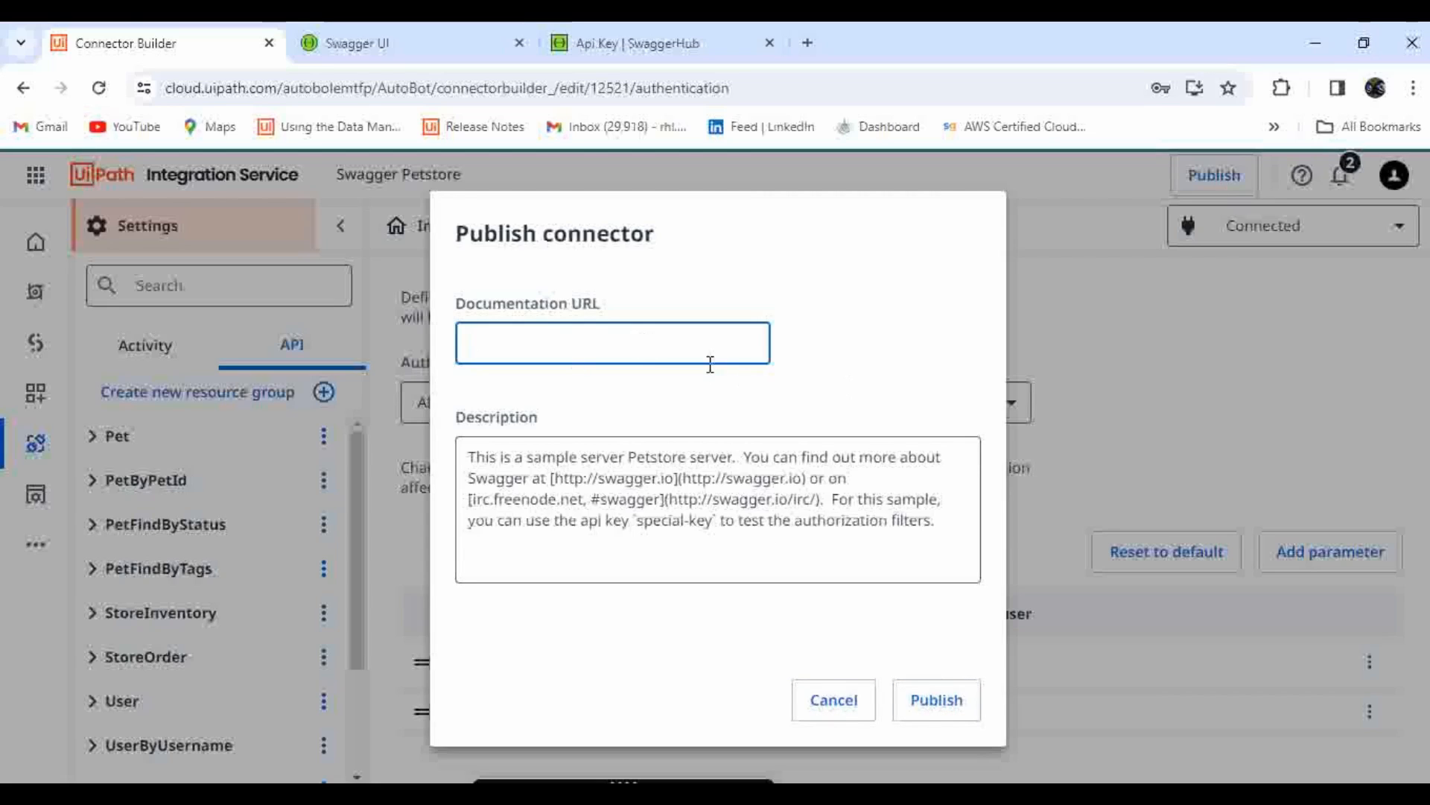
left_click(928, 709)
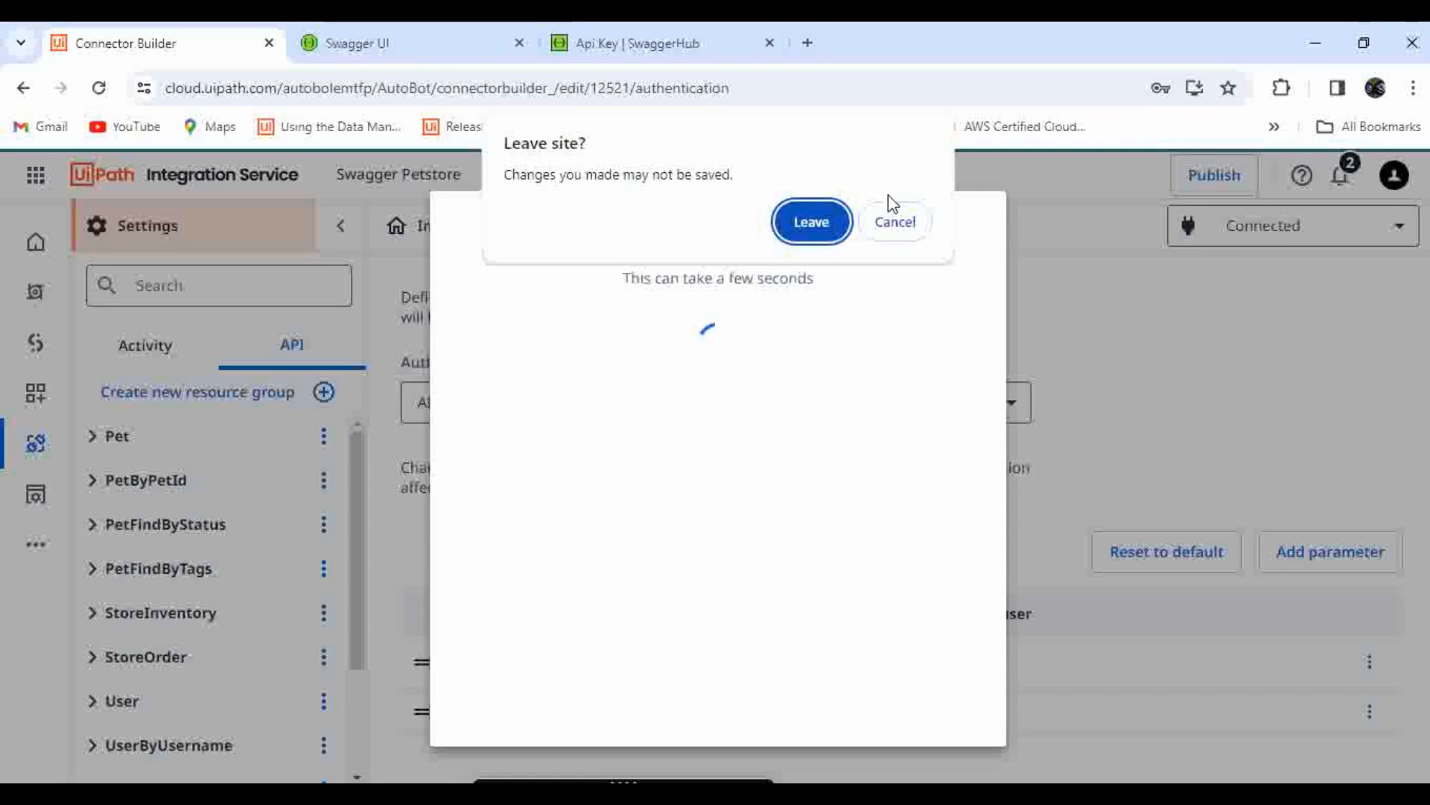
left_click(812, 218)
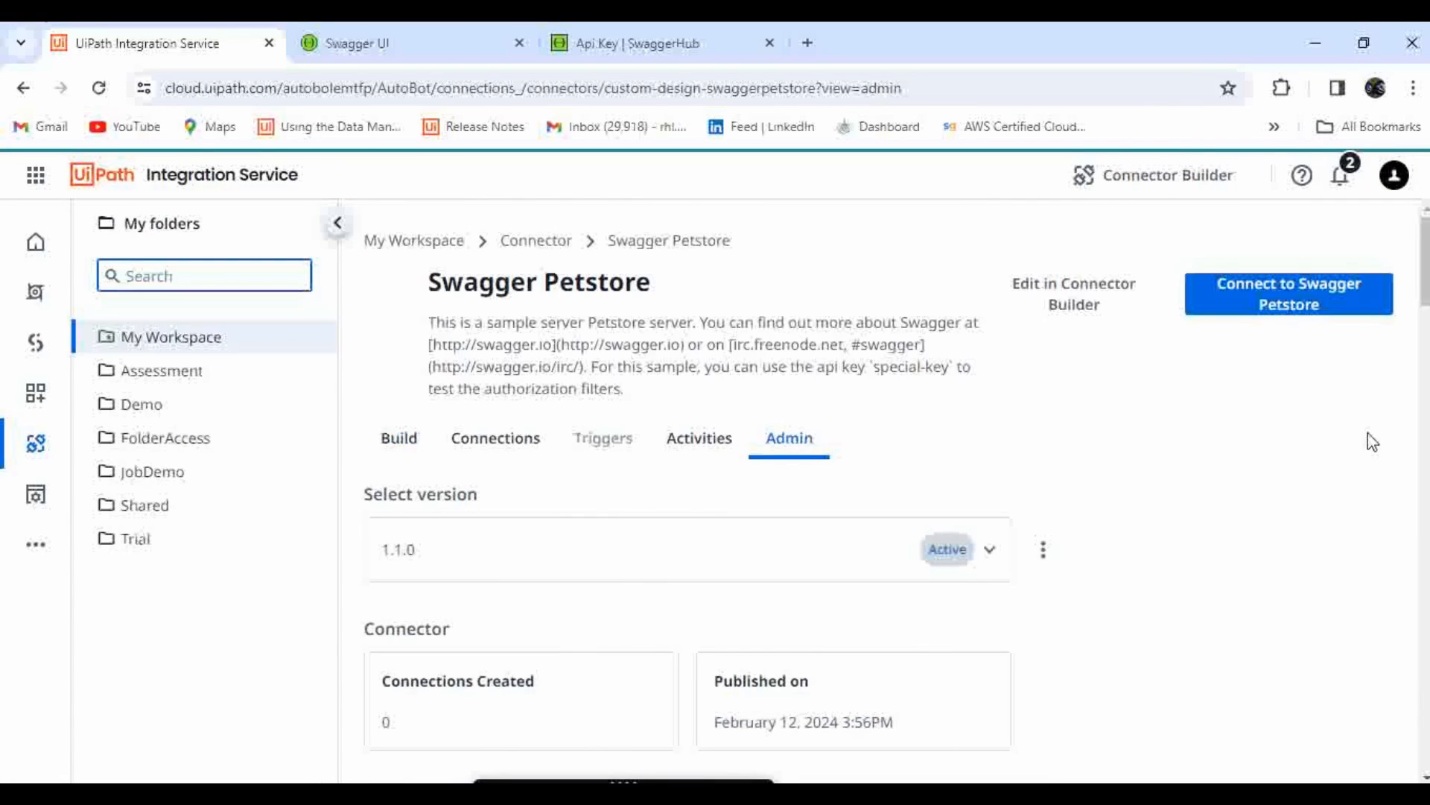
Search the workspace's connectors for "swagge" and open the Swagger Petstore connector
scroll(836, 468, "down", 1)
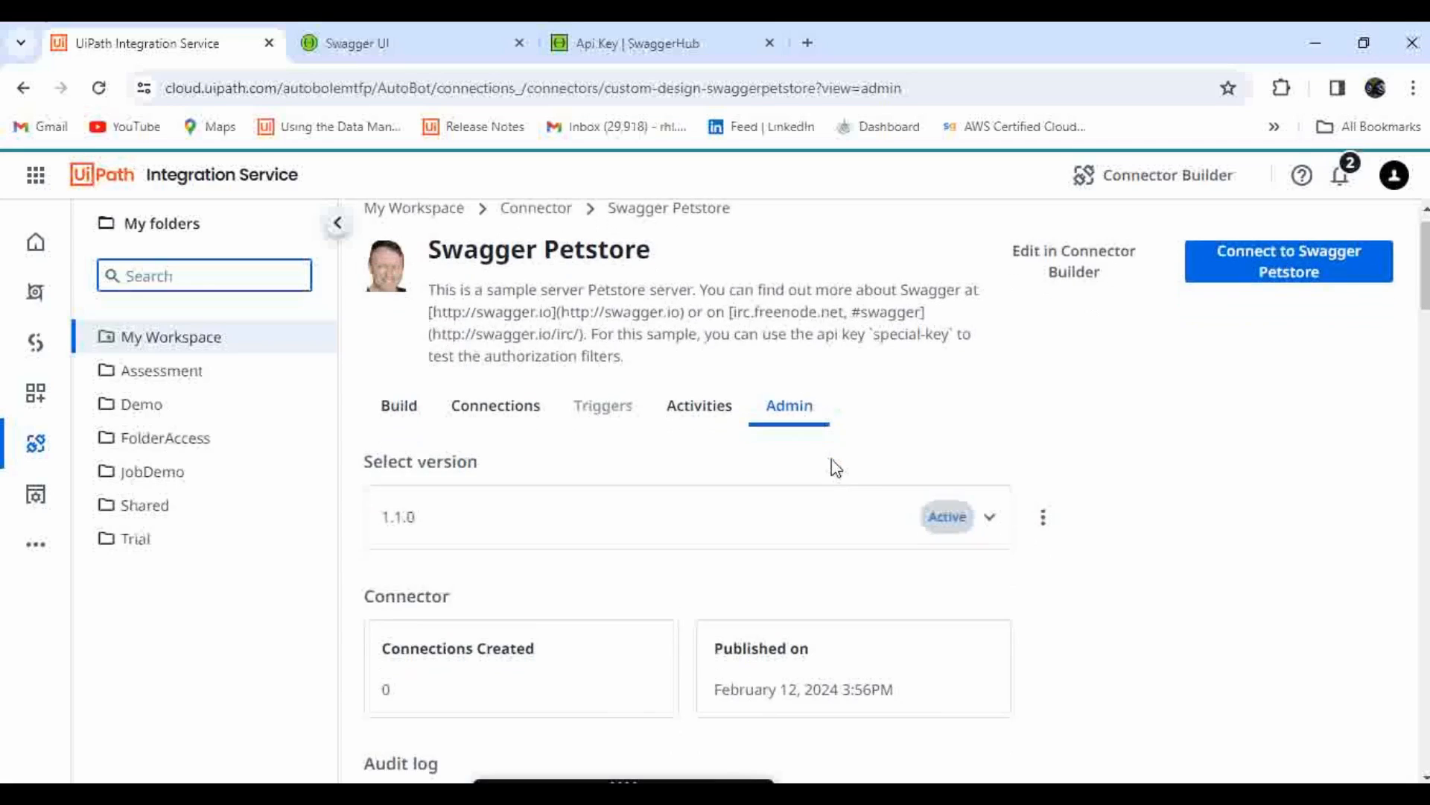
scroll(836, 468, "up", 1)
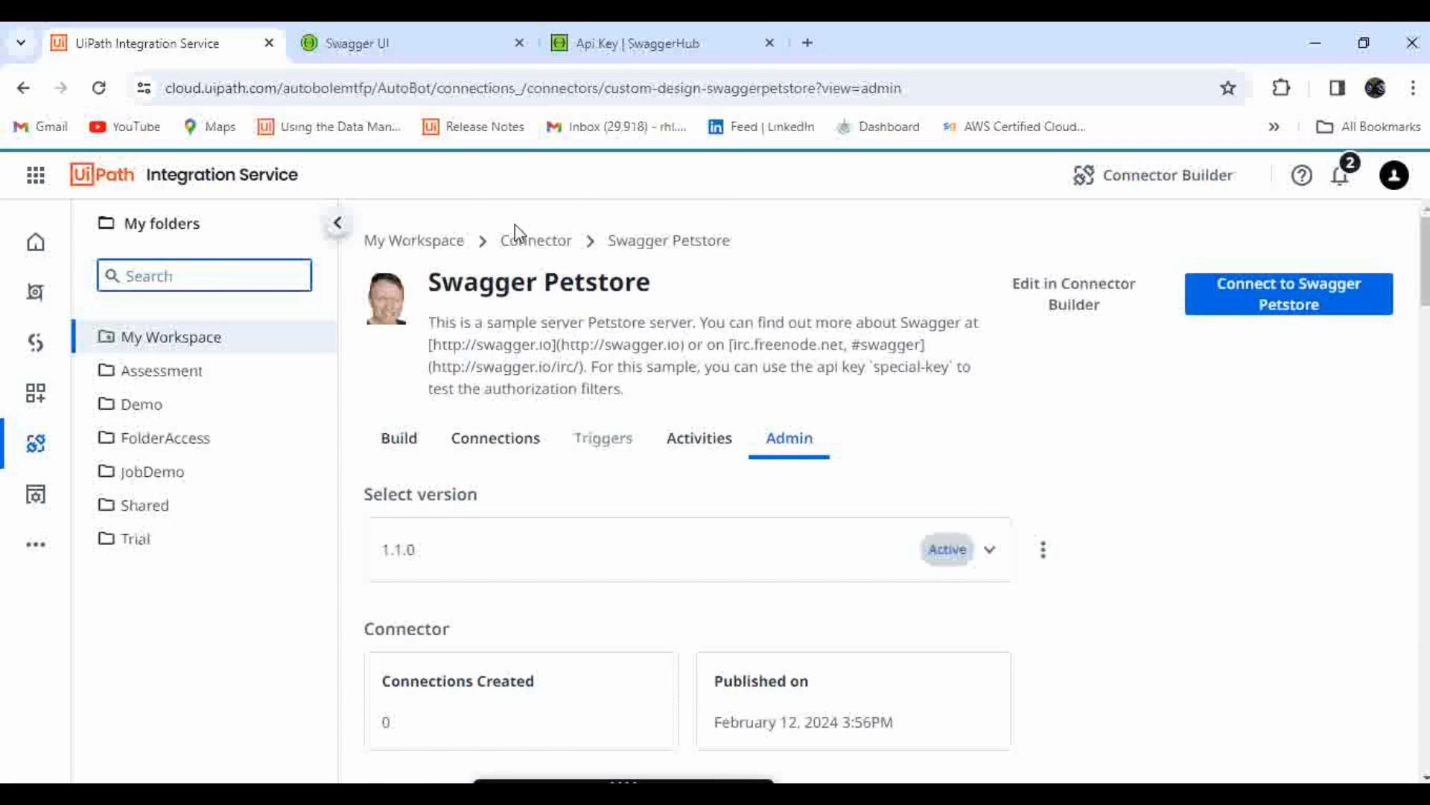
left_click(543, 240)
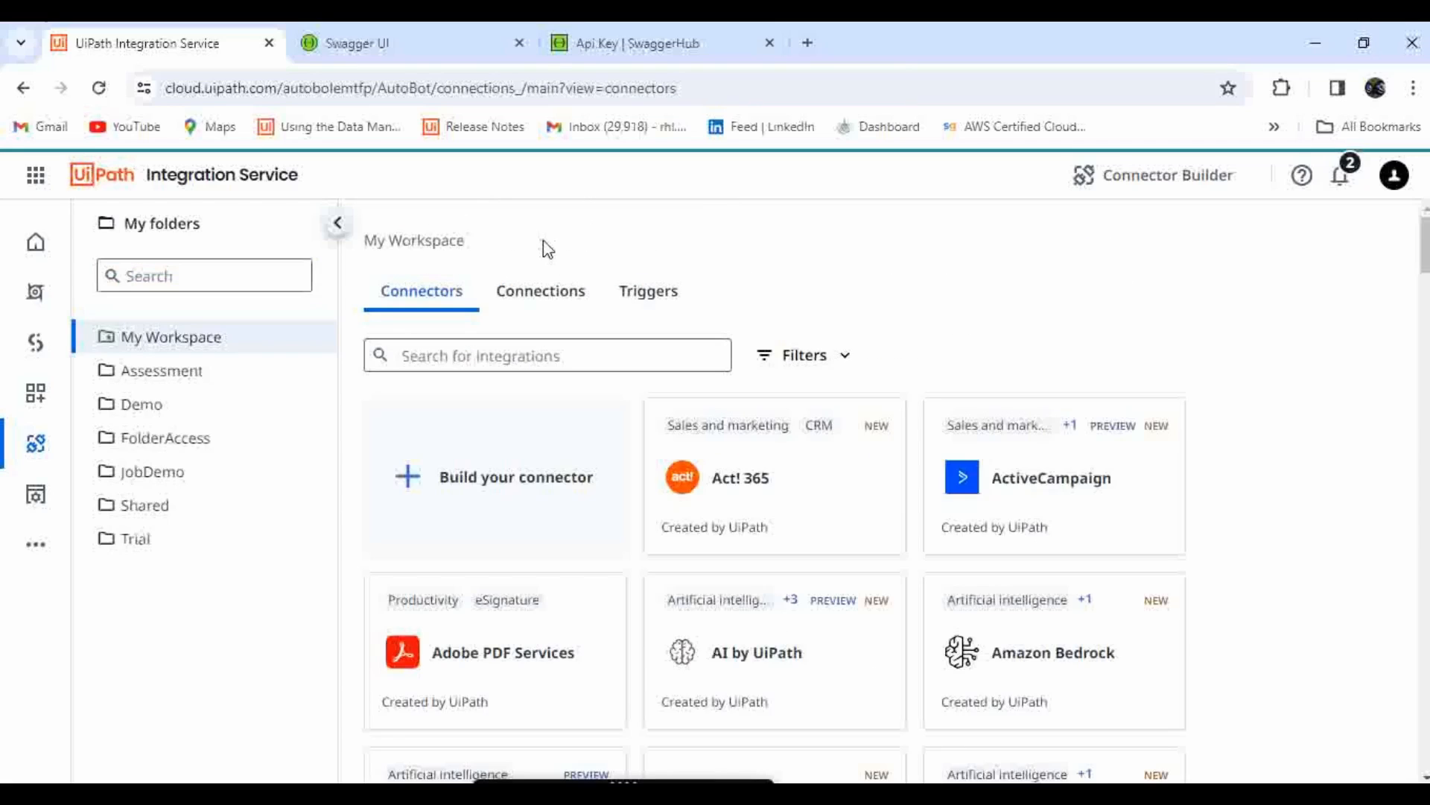
left_click(645, 351)
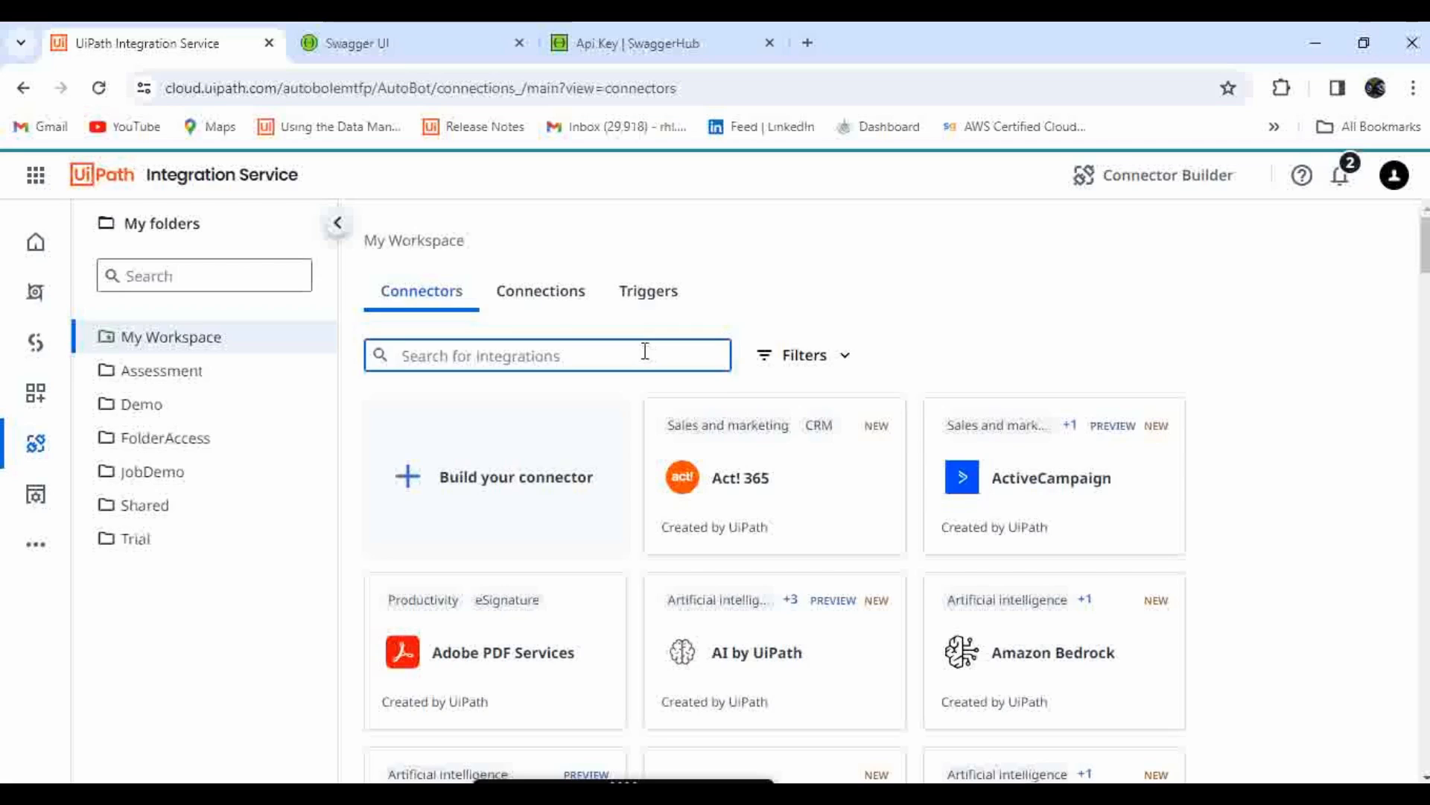
type("swagge")
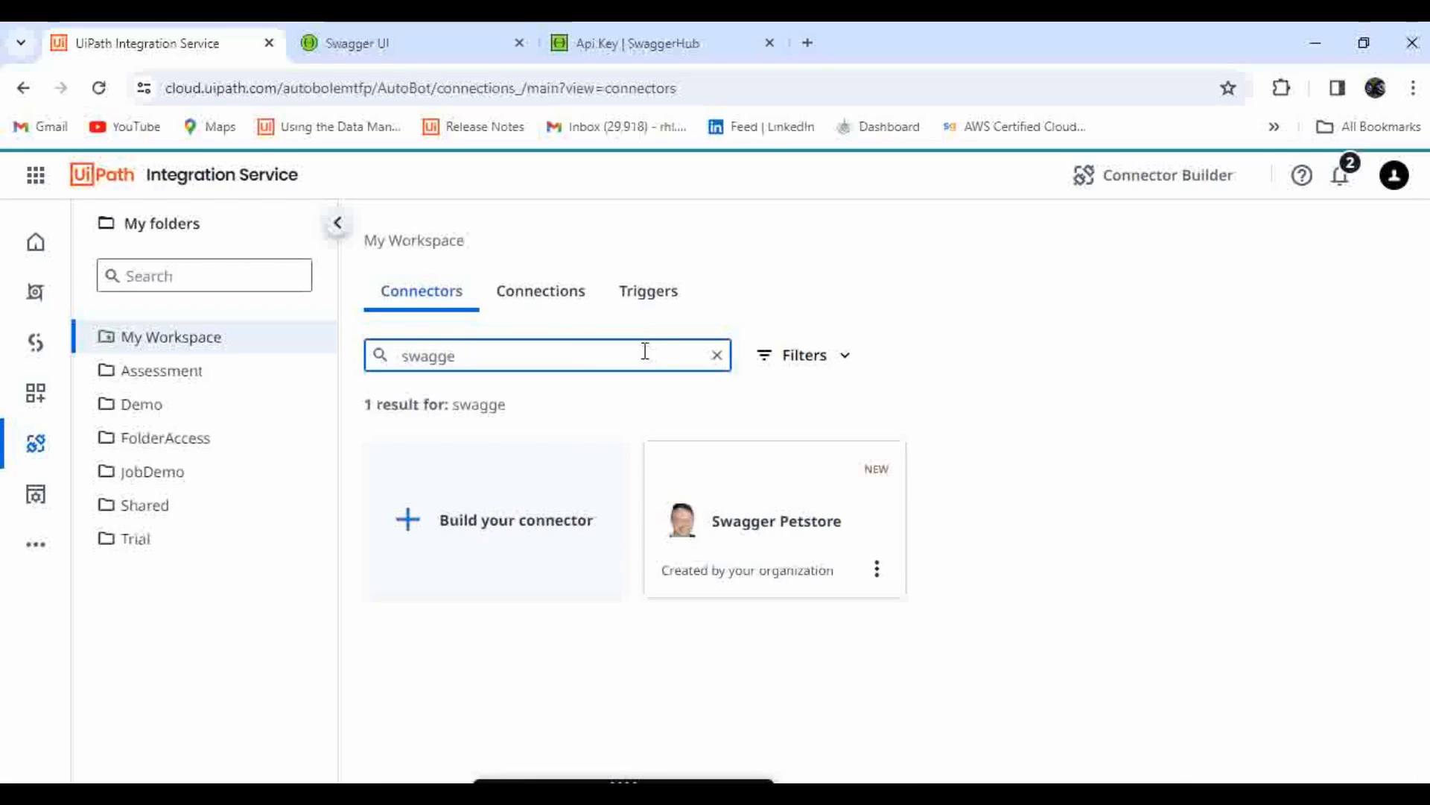
left_click(758, 530)
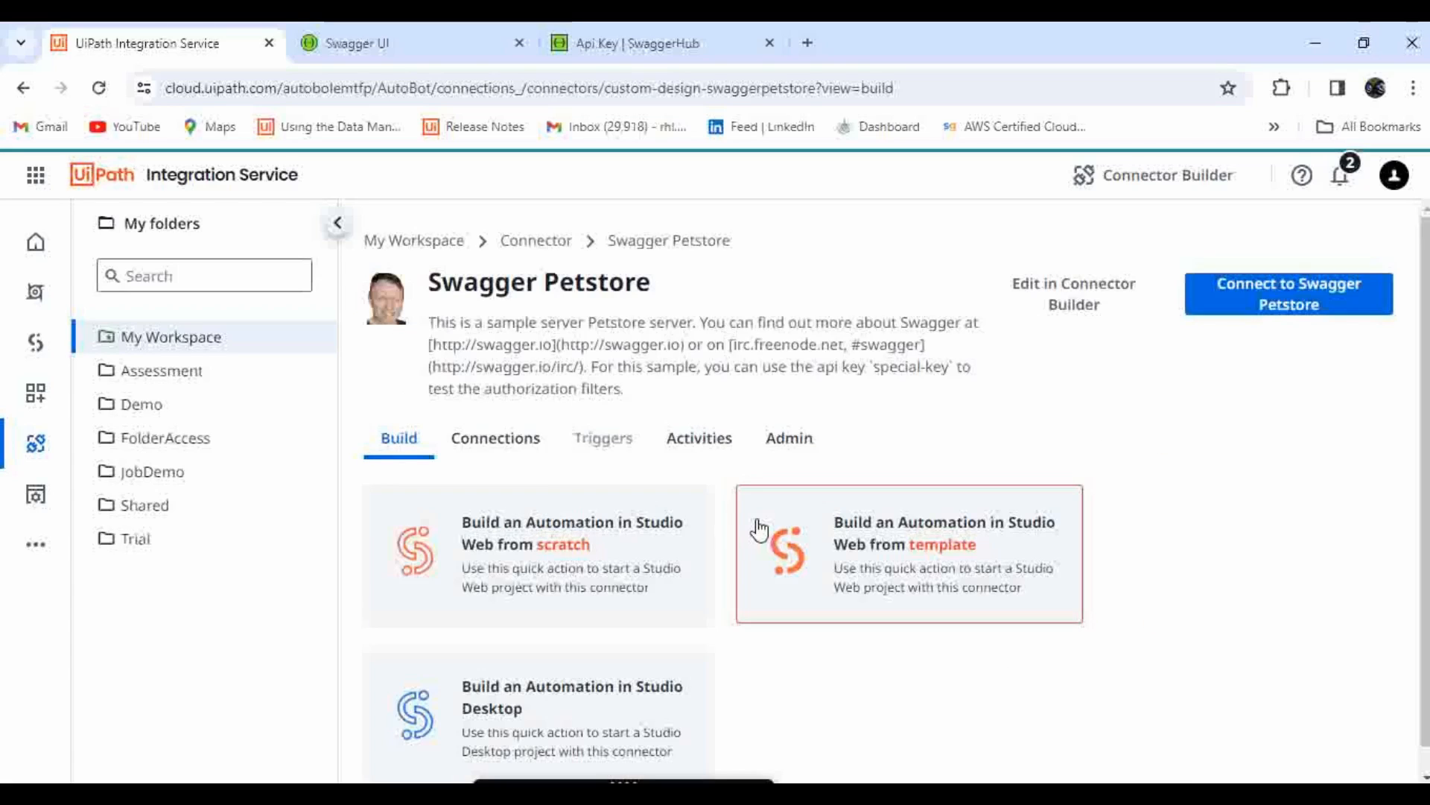
Create a connection to Swagger Petstore from the published connector's page
scroll(1116, 570, "down", 1)
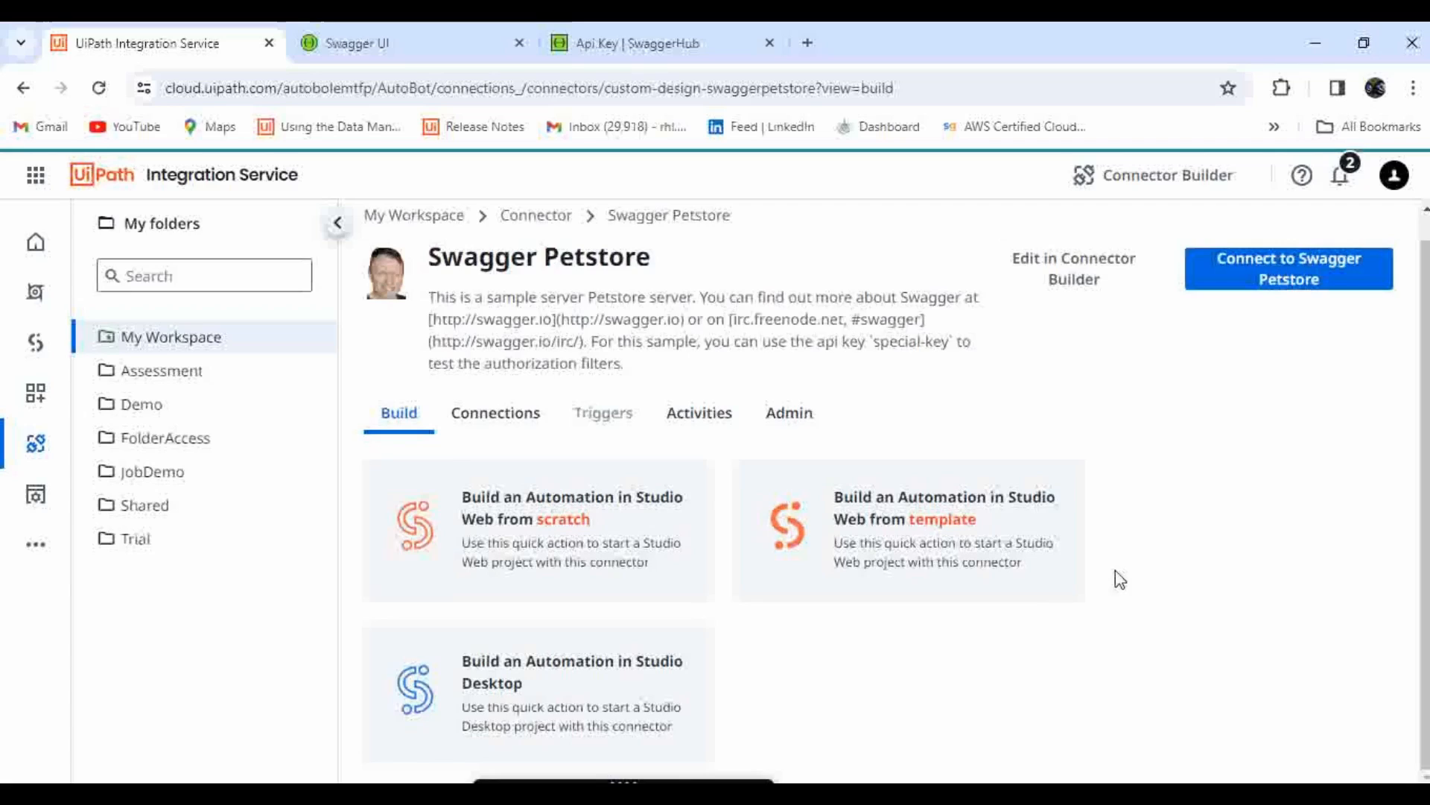
left_click(1274, 279)
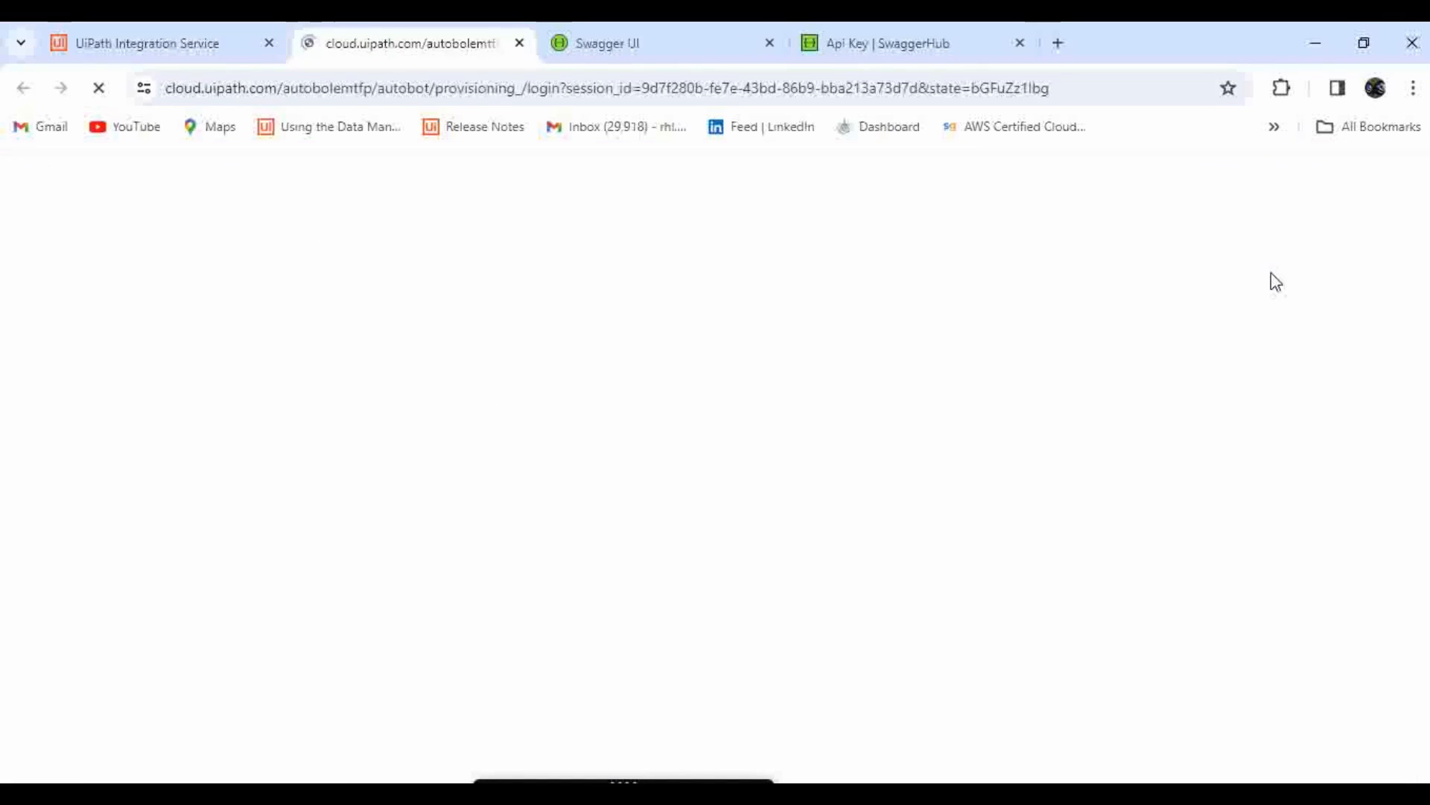
left_click(709, 708)
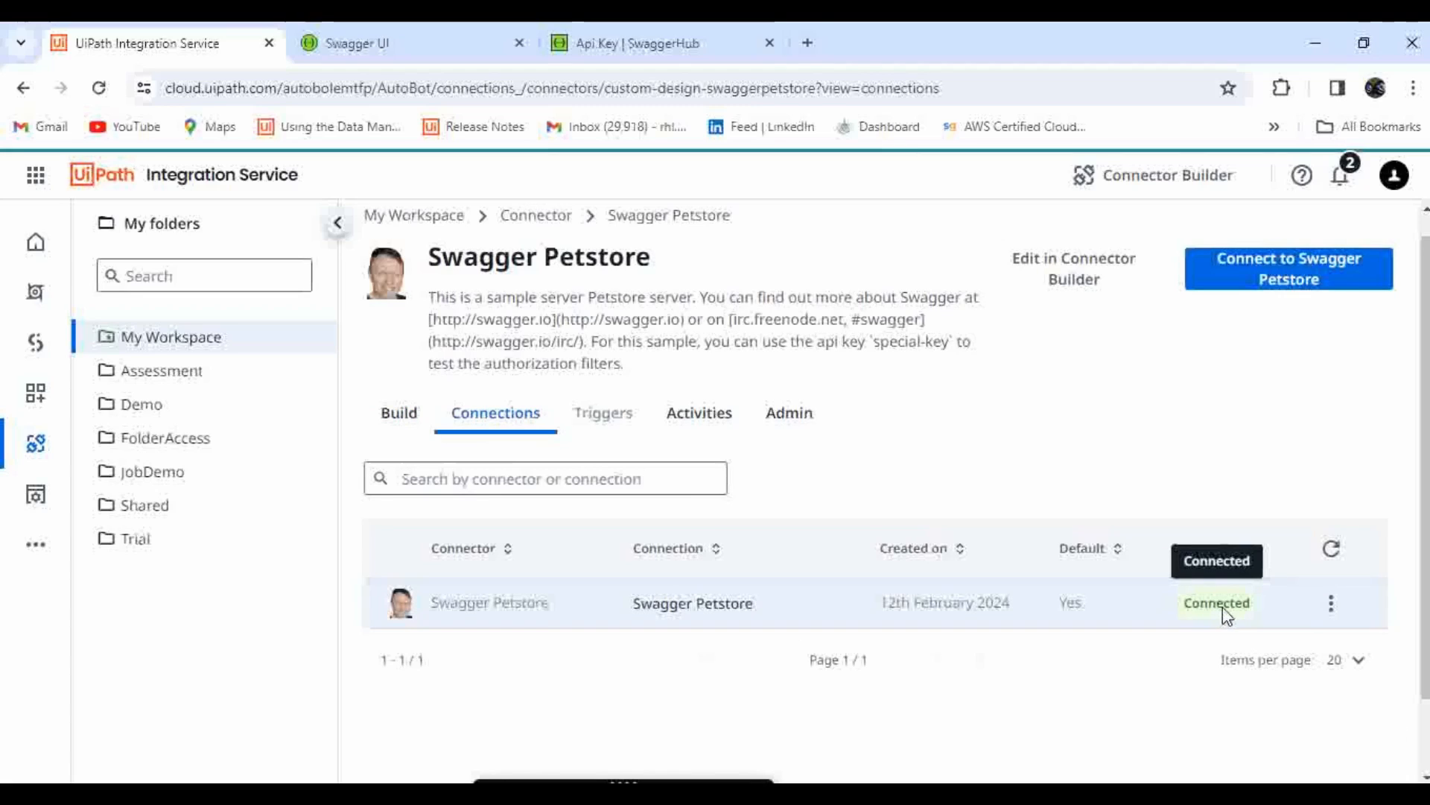
Examine the activities that the Swagger Petstore connector provides
left_click(661, 423)
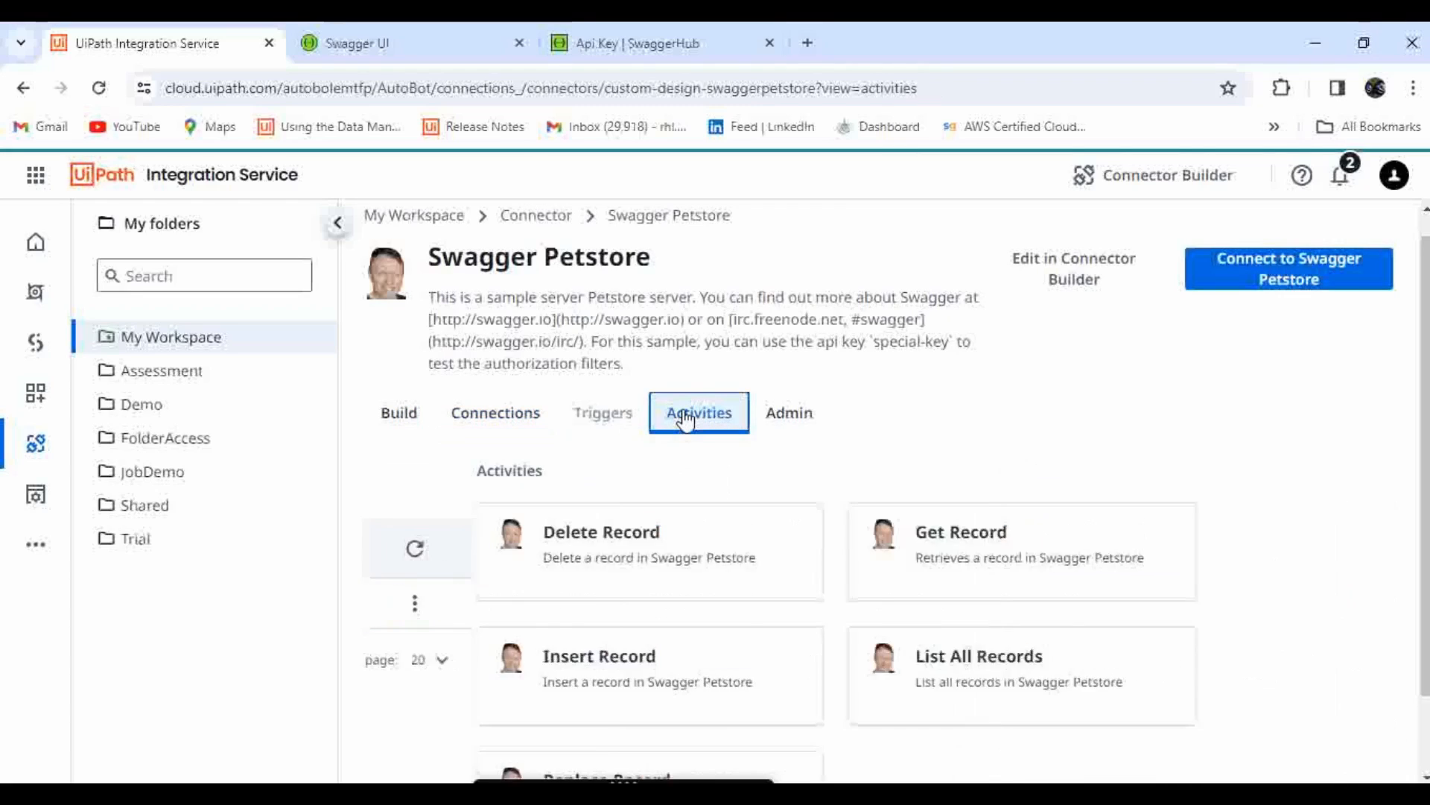
scroll(836, 495, "down", 1)
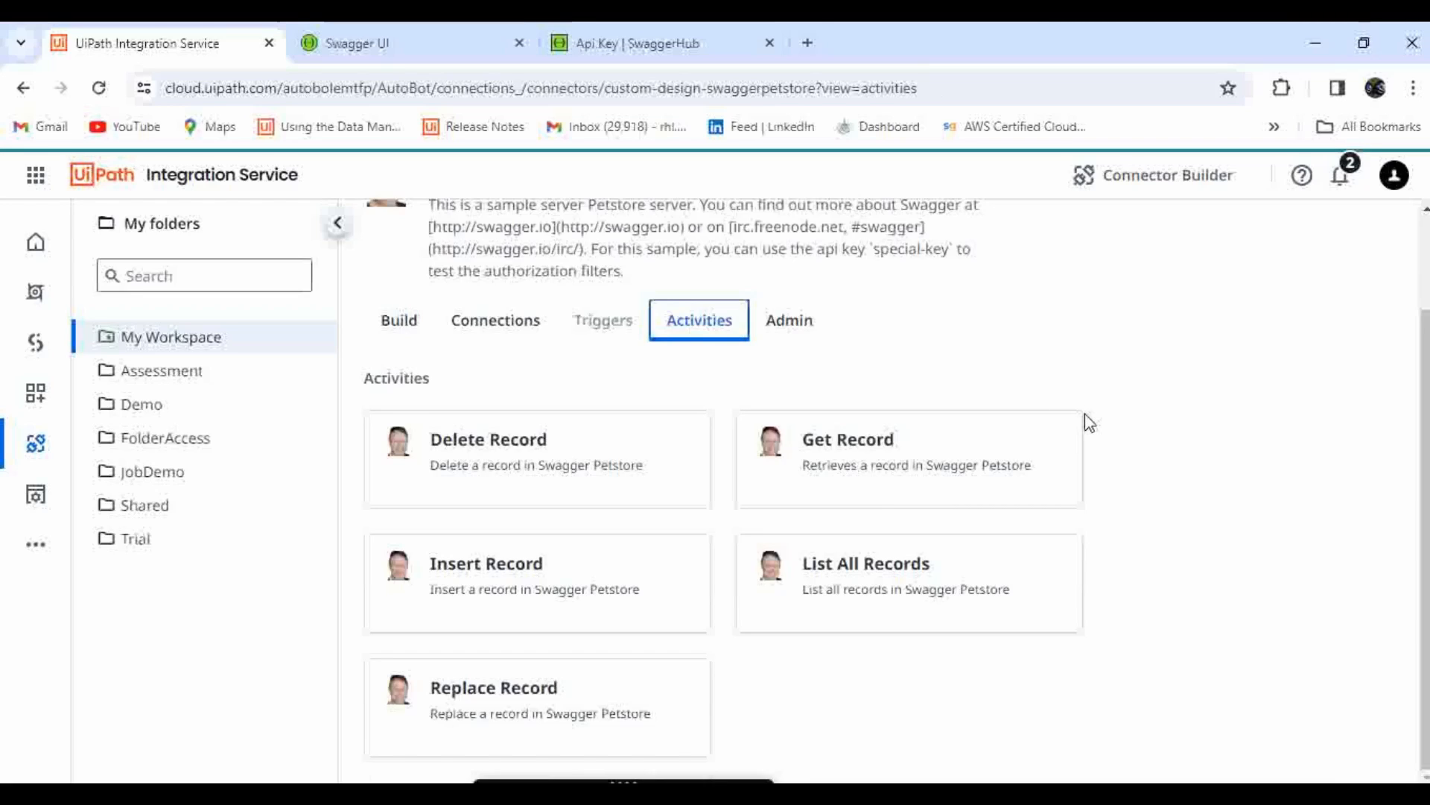
scroll(1013, 329, "up", 1)
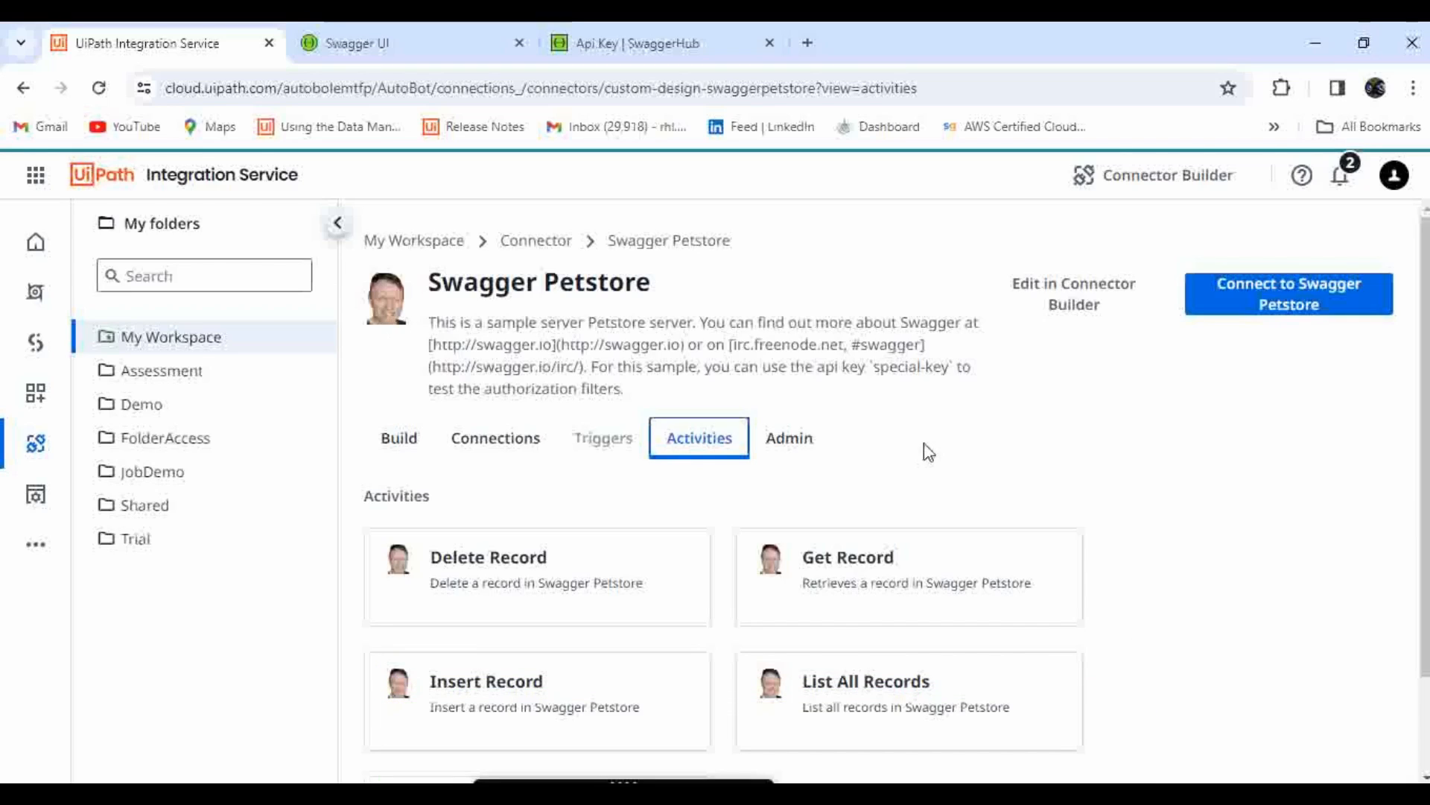
scroll(928, 451, "down", 2)
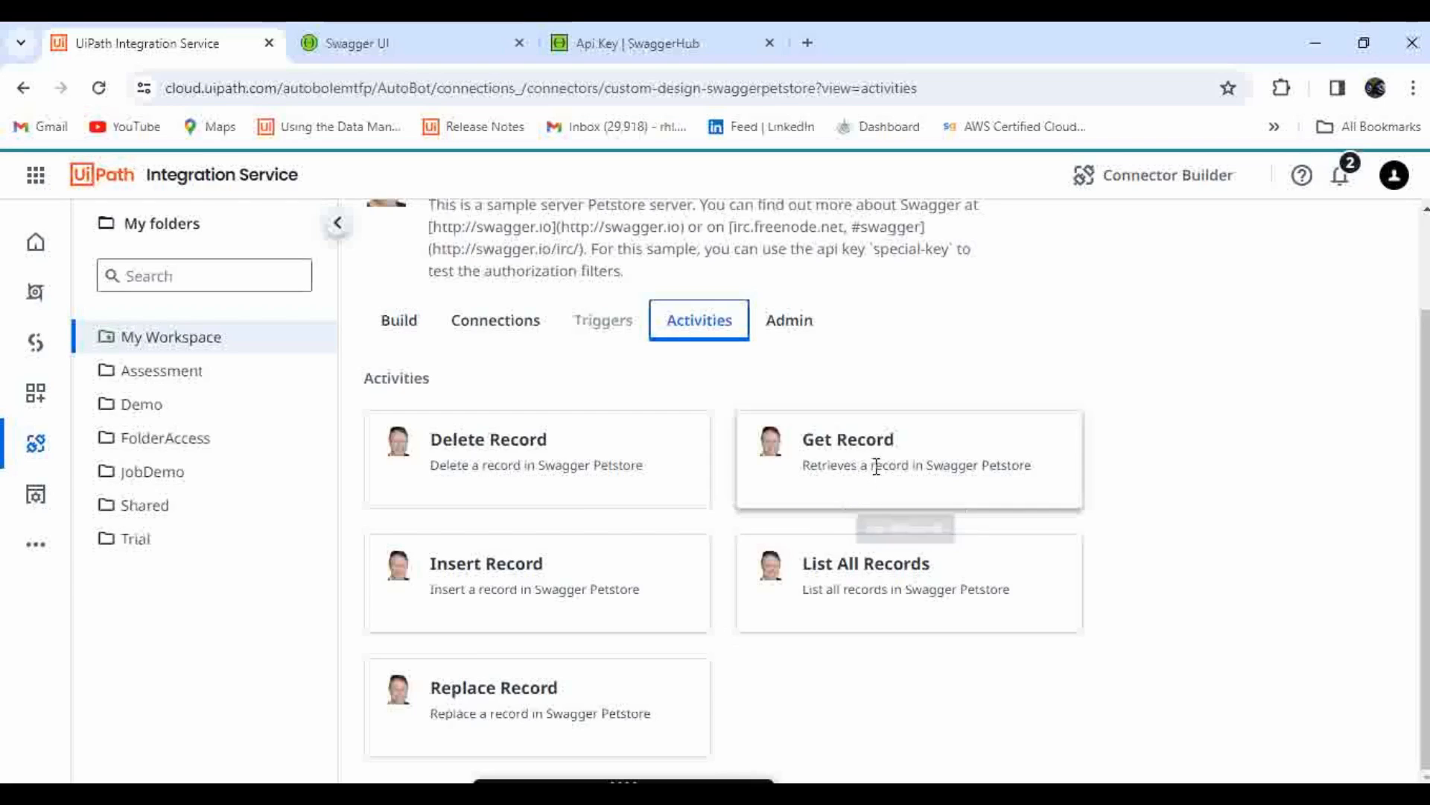
Examine the connector's version details and audit log, and its options for building an automation
left_click(827, 333)
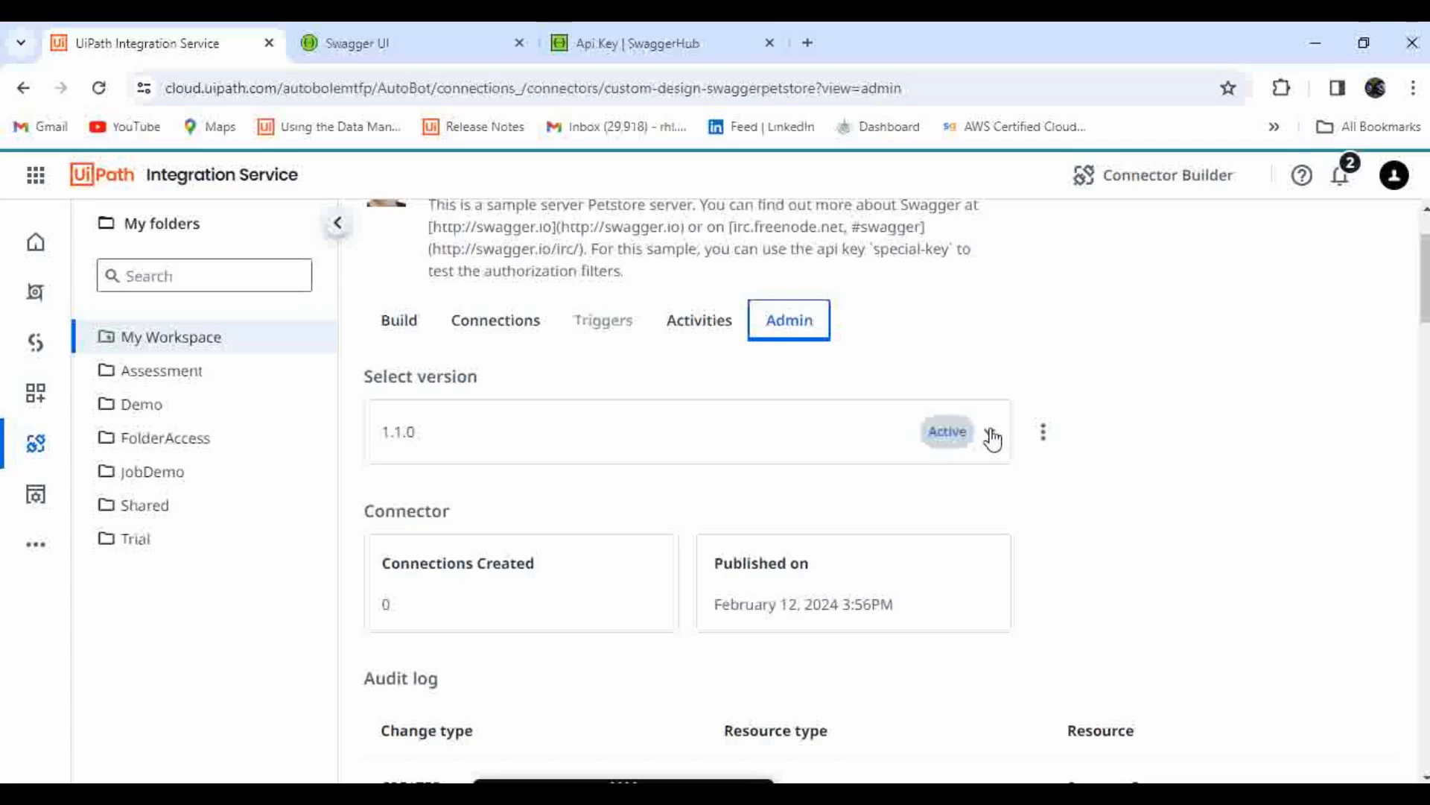
scroll(1049, 346, "down", 2)
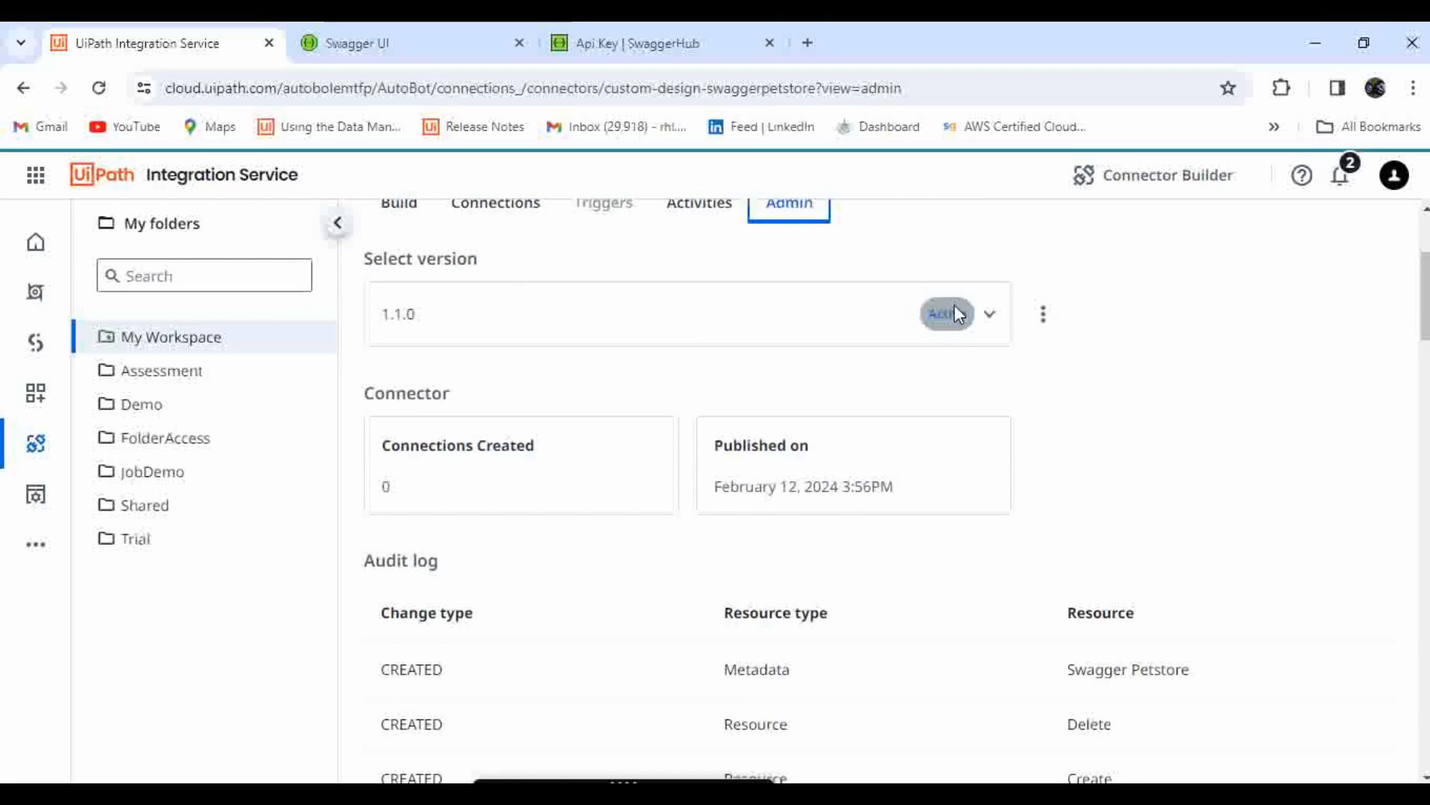
scroll(959, 314, "up", 1)
left_click(990, 339)
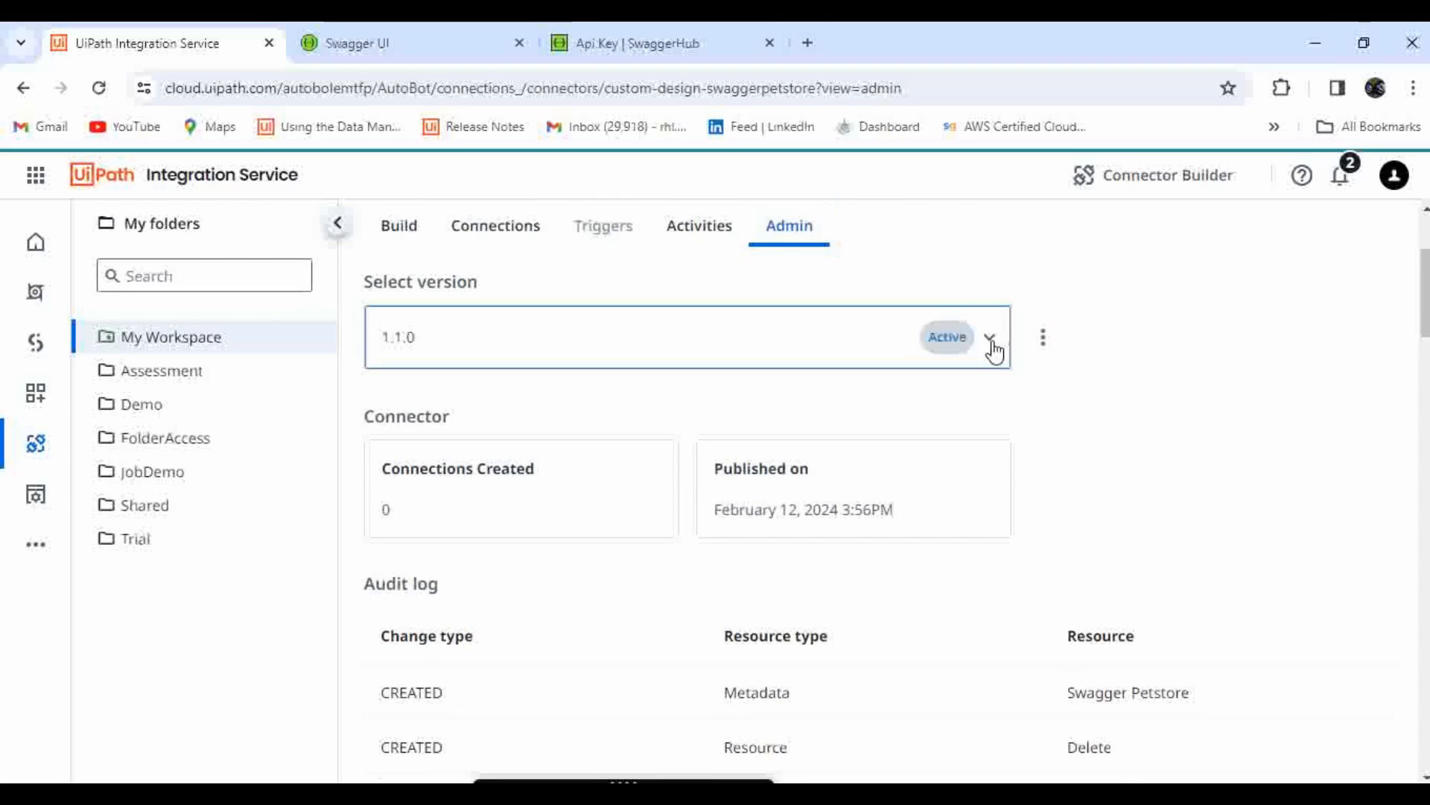
left_click(1144, 300)
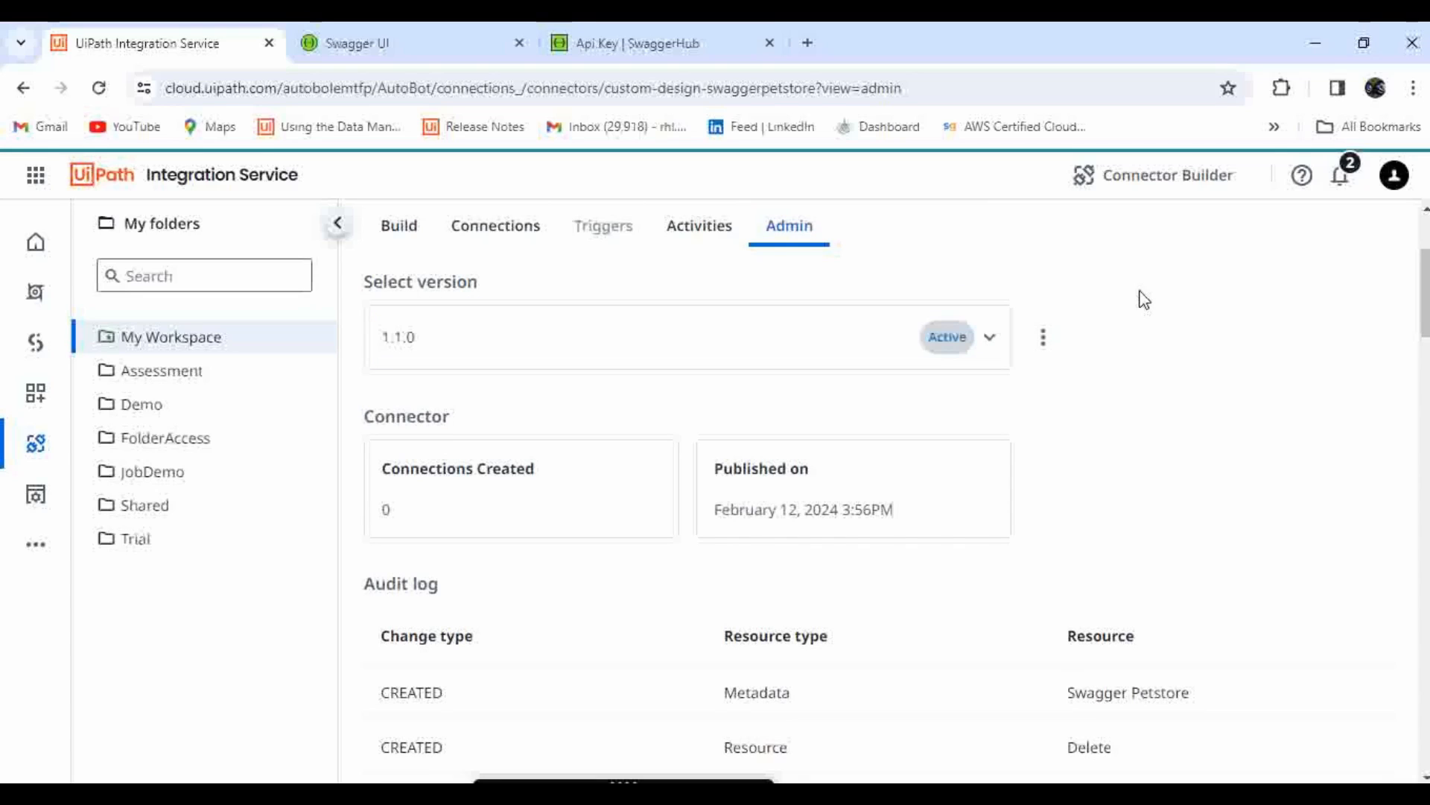
scroll(1144, 300, "down", 2)
scroll(1140, 294, "down", 5)
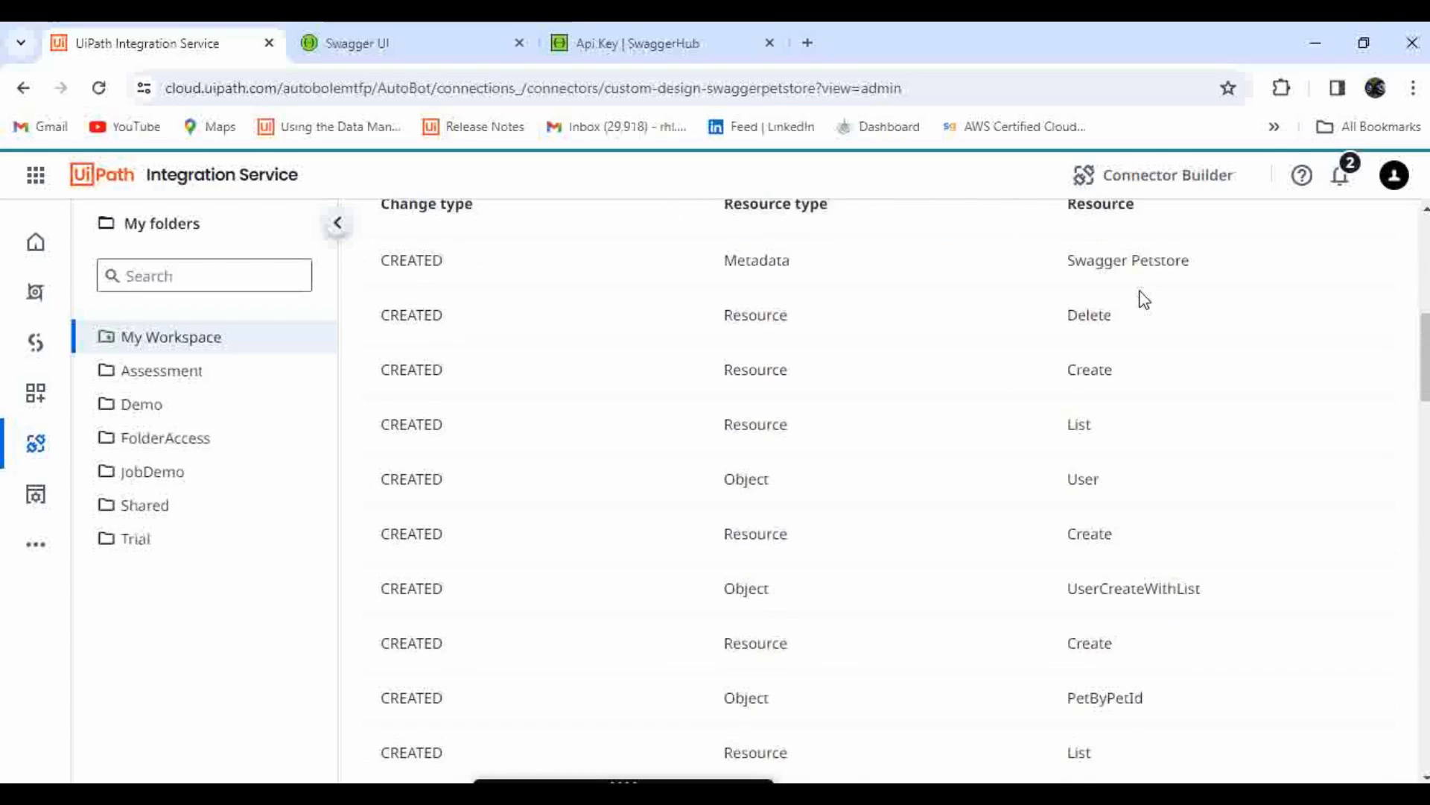
scroll(1140, 293, "up", 10)
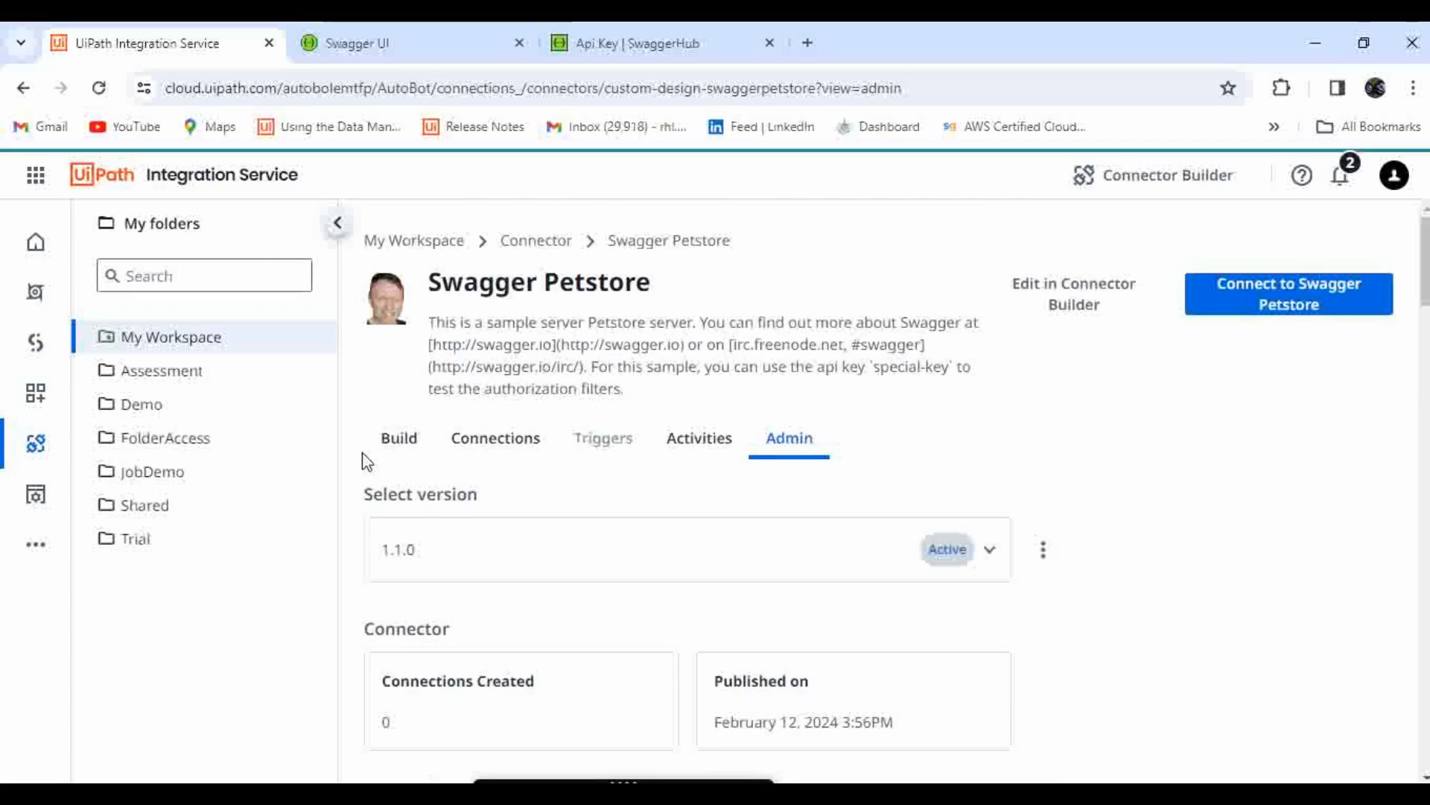
left_click(394, 441)
scroll(847, 537, "down", 1)
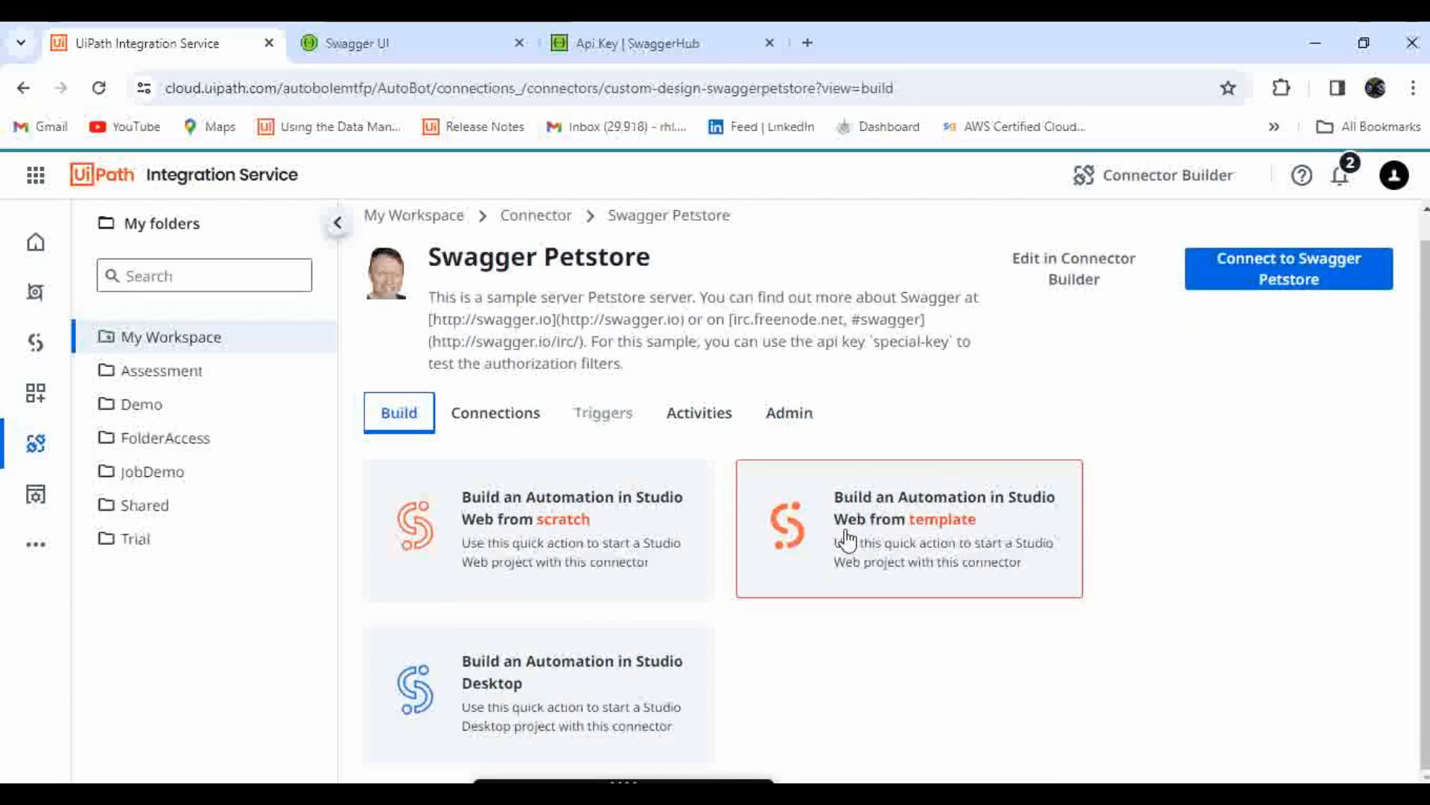